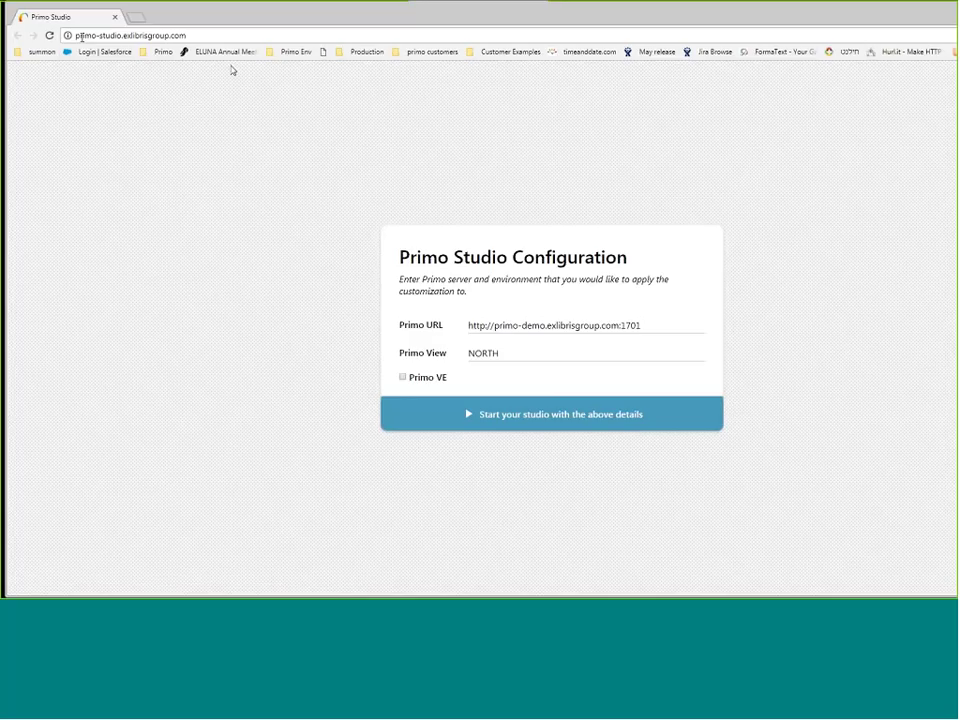
left_click_drag(186, 35, 76, 35)
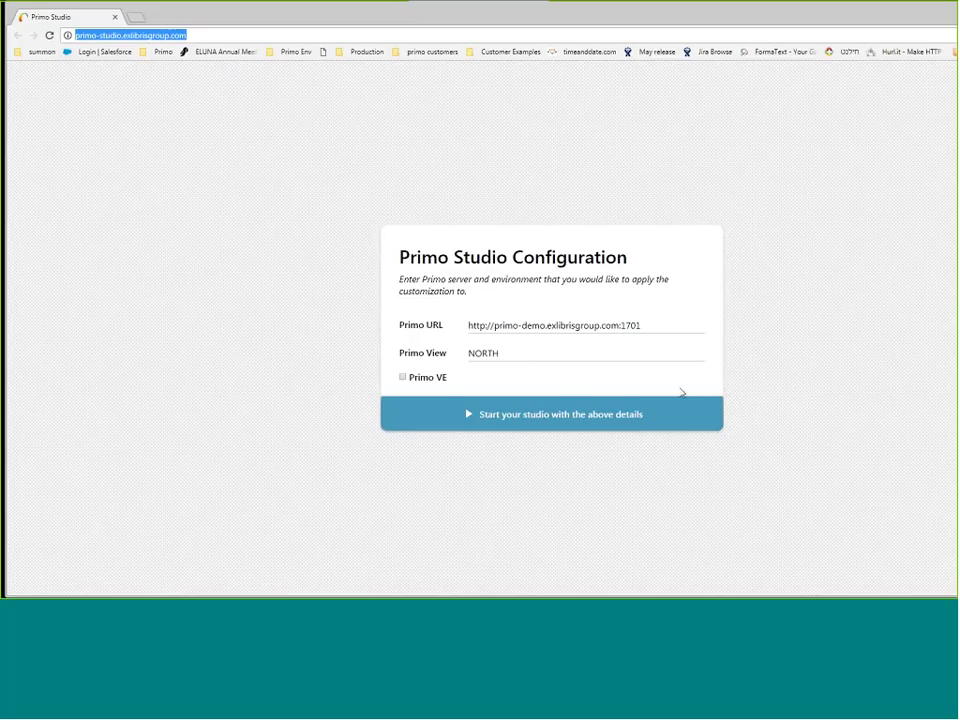
left_click_drag(654, 326, 467, 334)
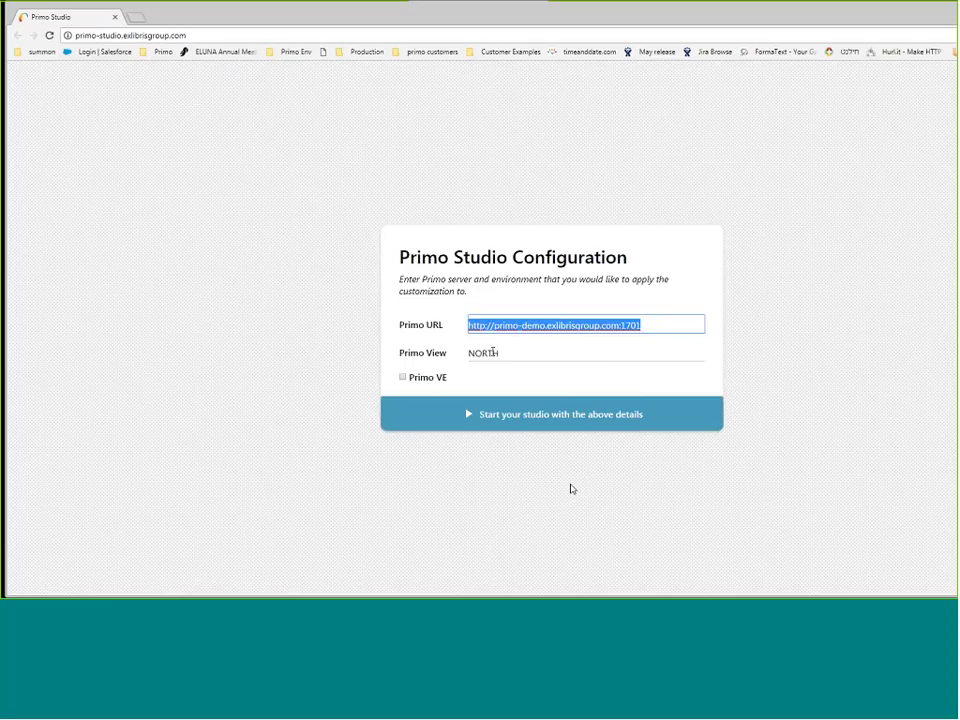
left_click(577, 246)
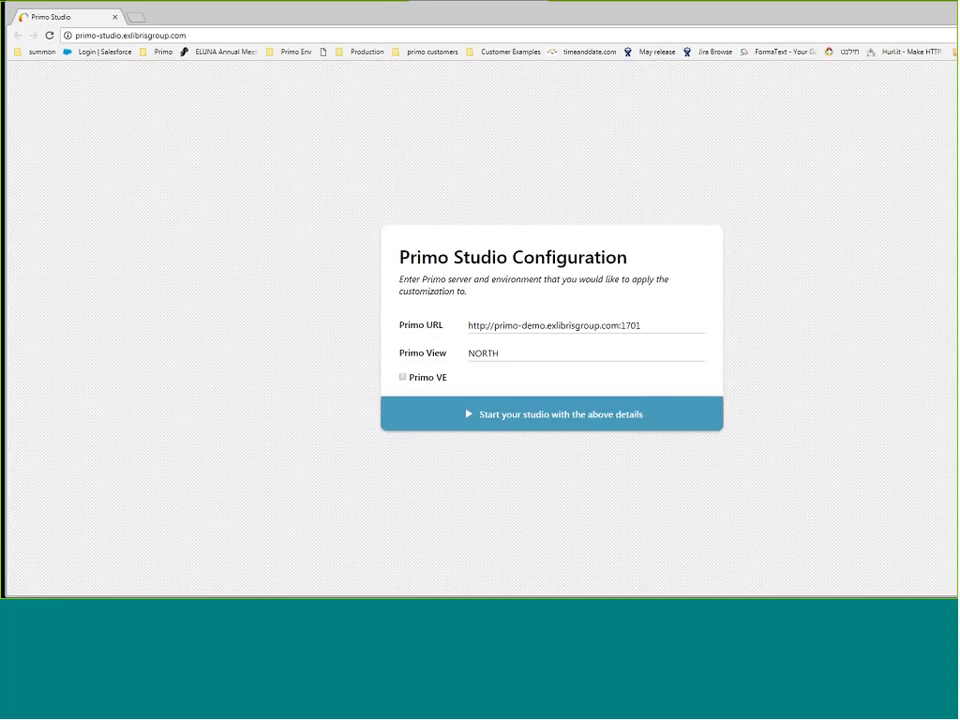
left_click(196, 35)
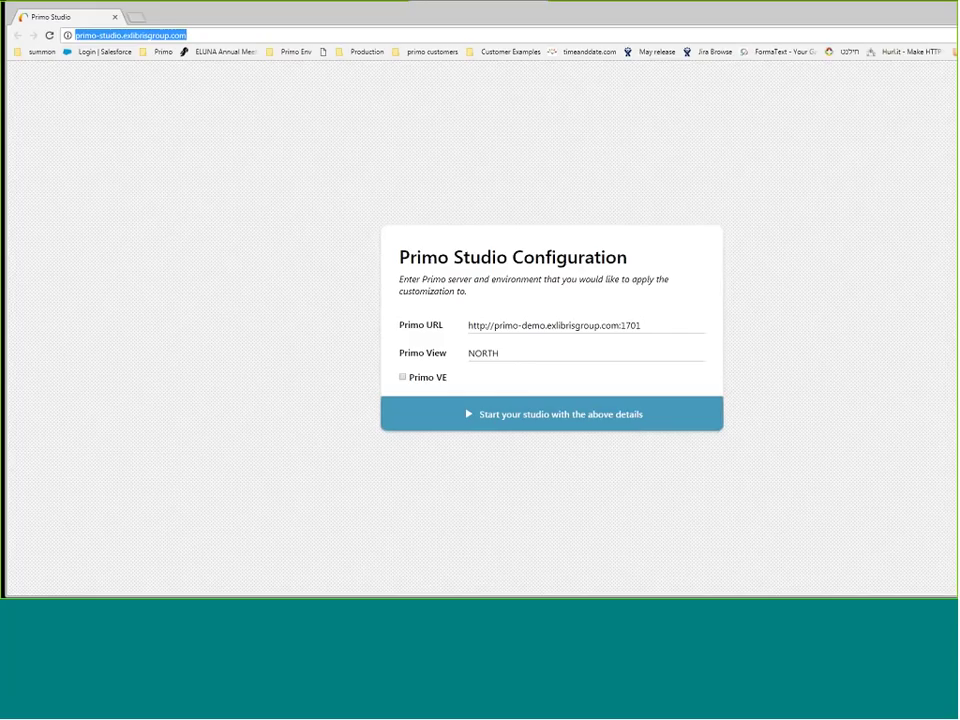
left_click(661, 325)
left_click_drag(661, 325, 459, 336)
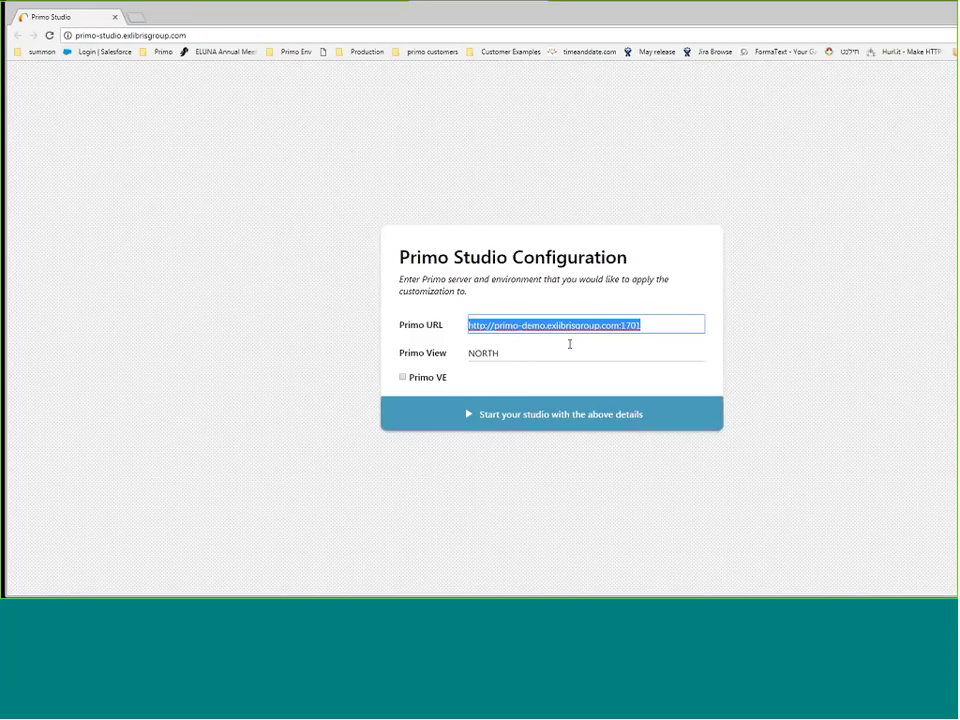
double_click(484, 355)
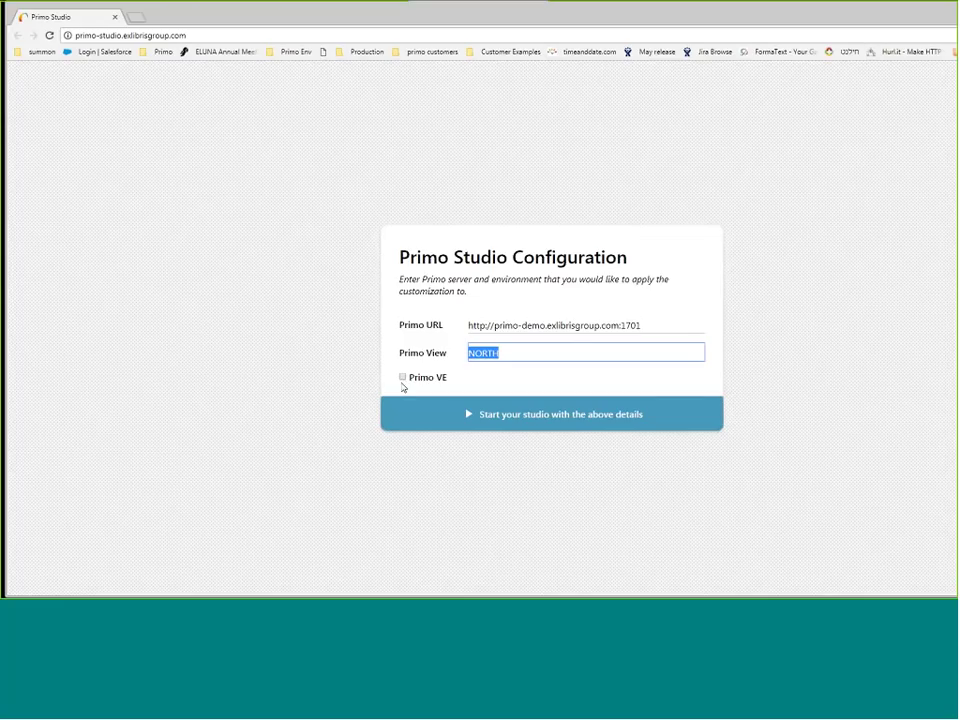
left_click(453, 301)
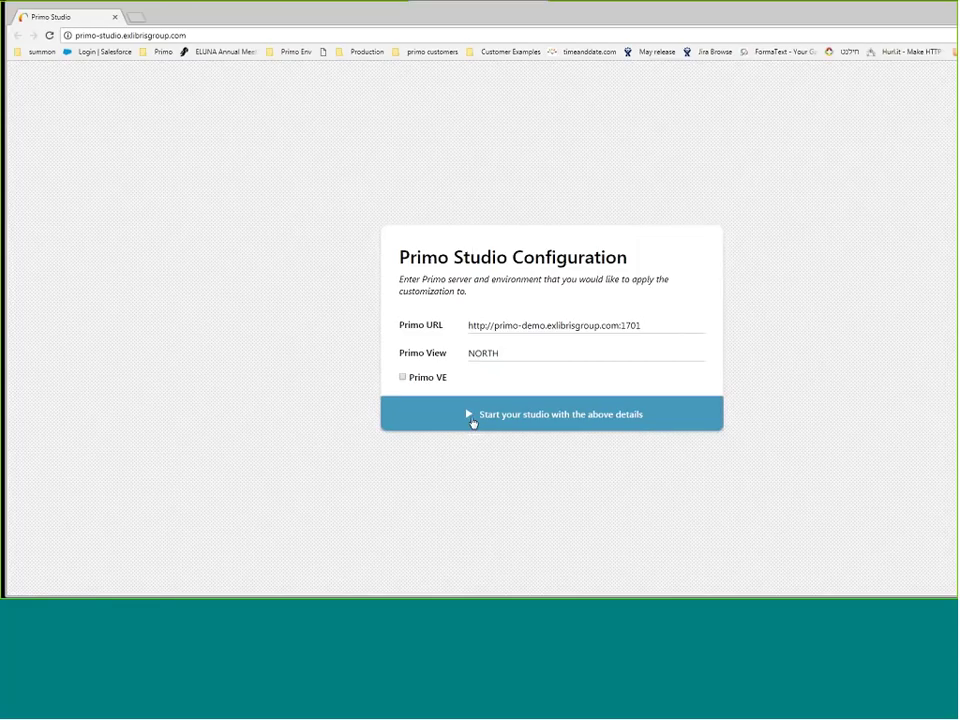
left_click(472, 420)
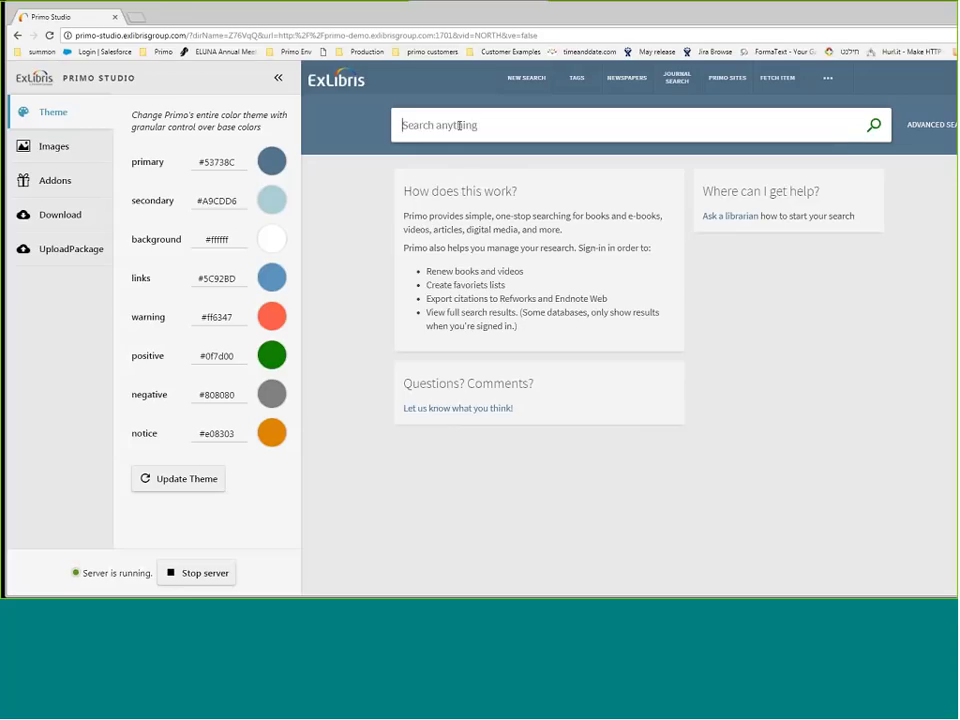
Search the previewed Primo catalog for "community colaboration"
type("c")
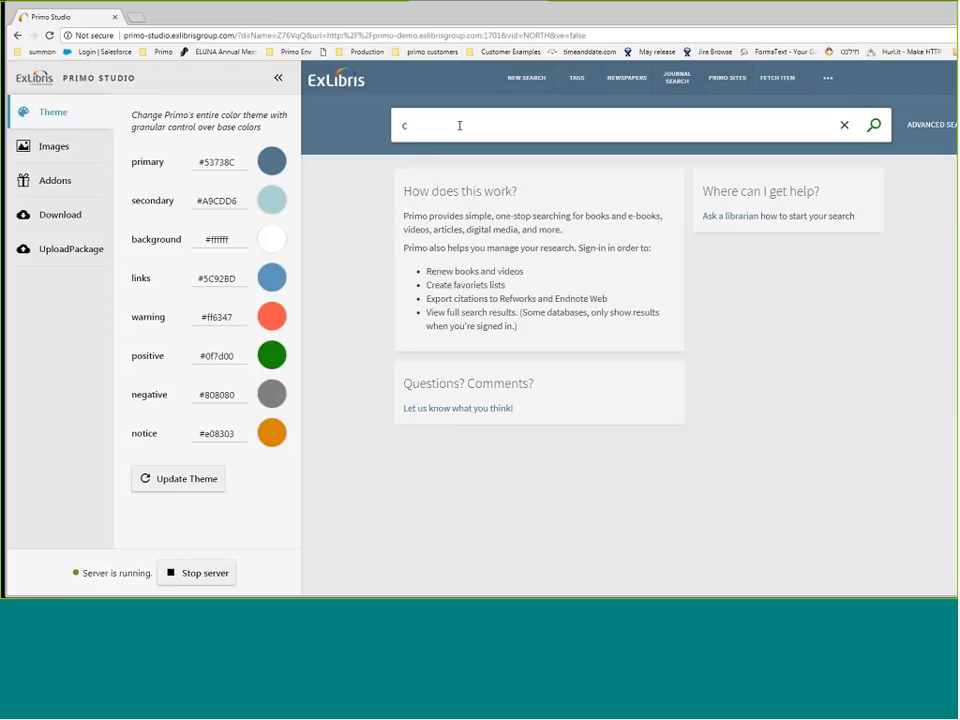
type("ommuni")
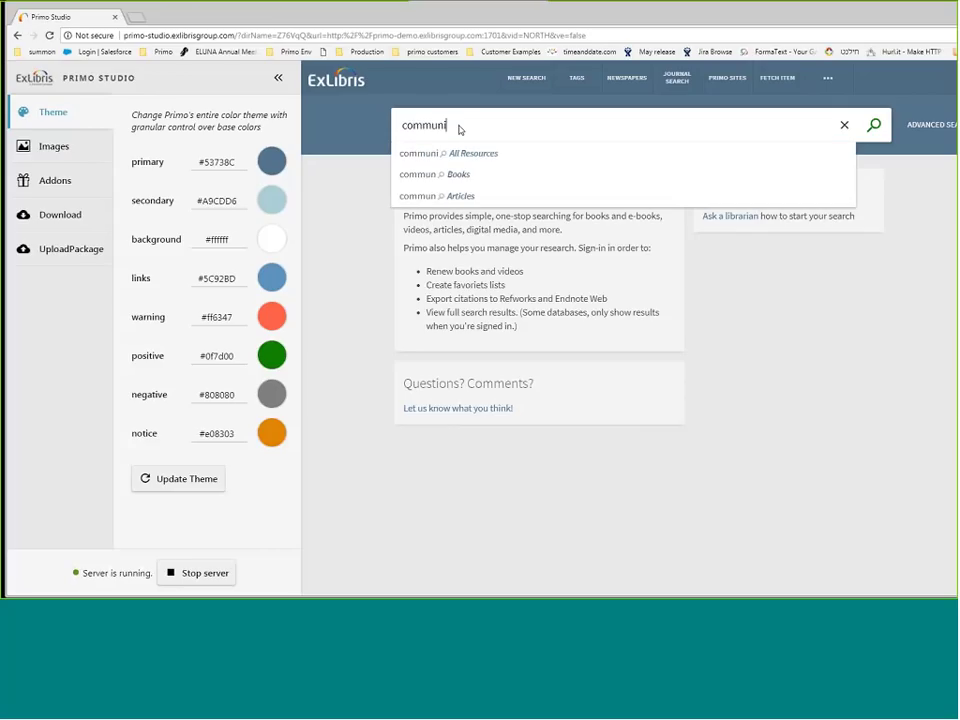
type("ty cola")
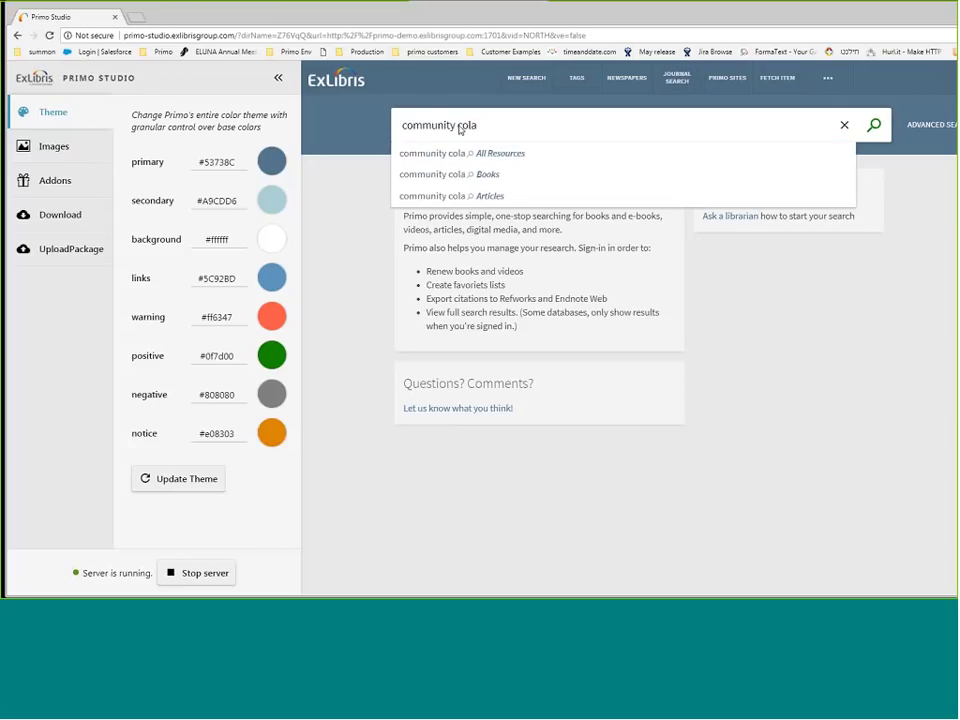
type("boration")
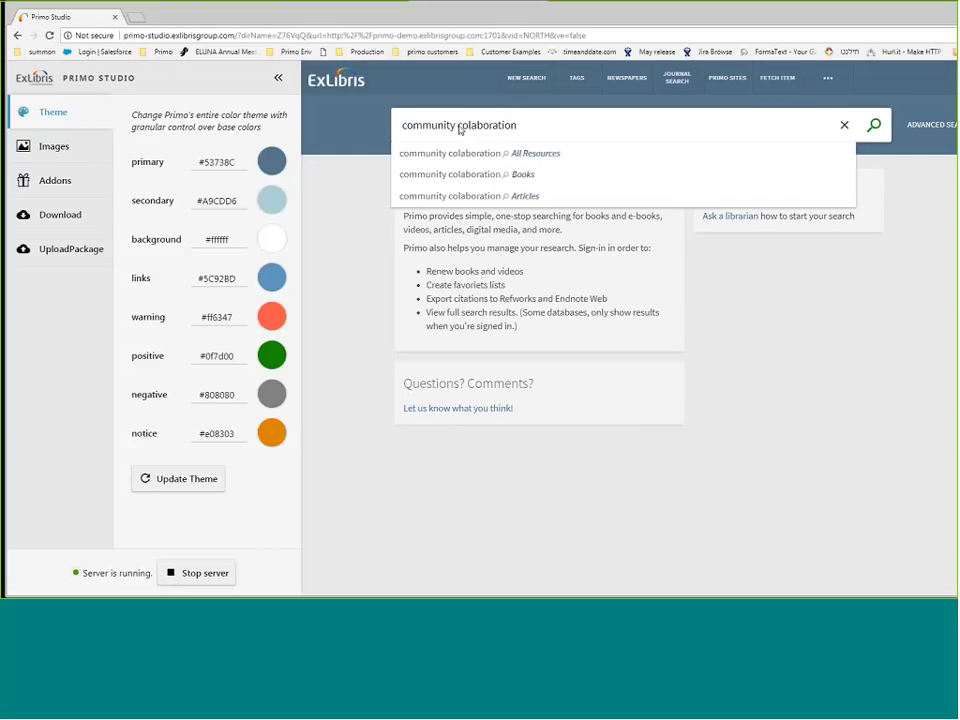
left_click(874, 125)
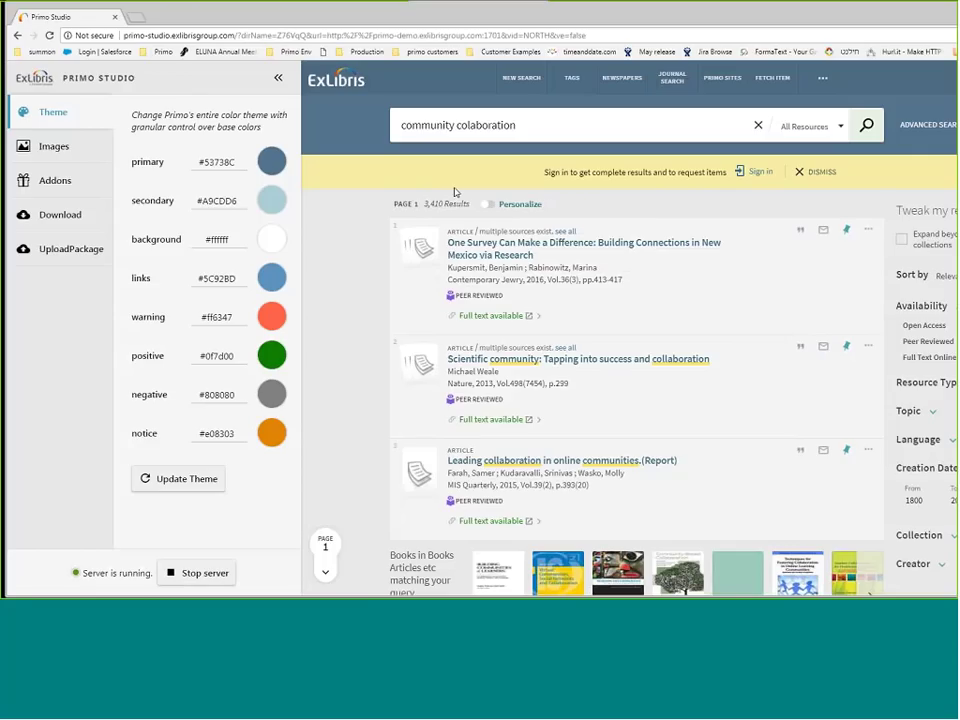
Set the theme's primary color to the burgundy #9f4064 and its secondary color to the light purple #de9fdf
left_click(272, 163)
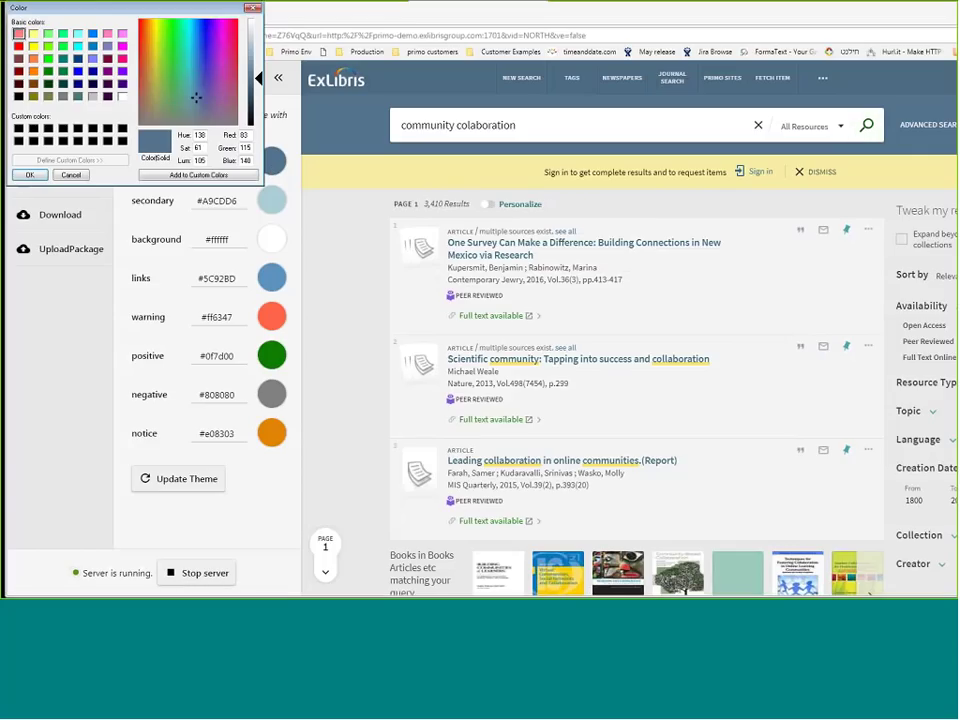
left_click(231, 81)
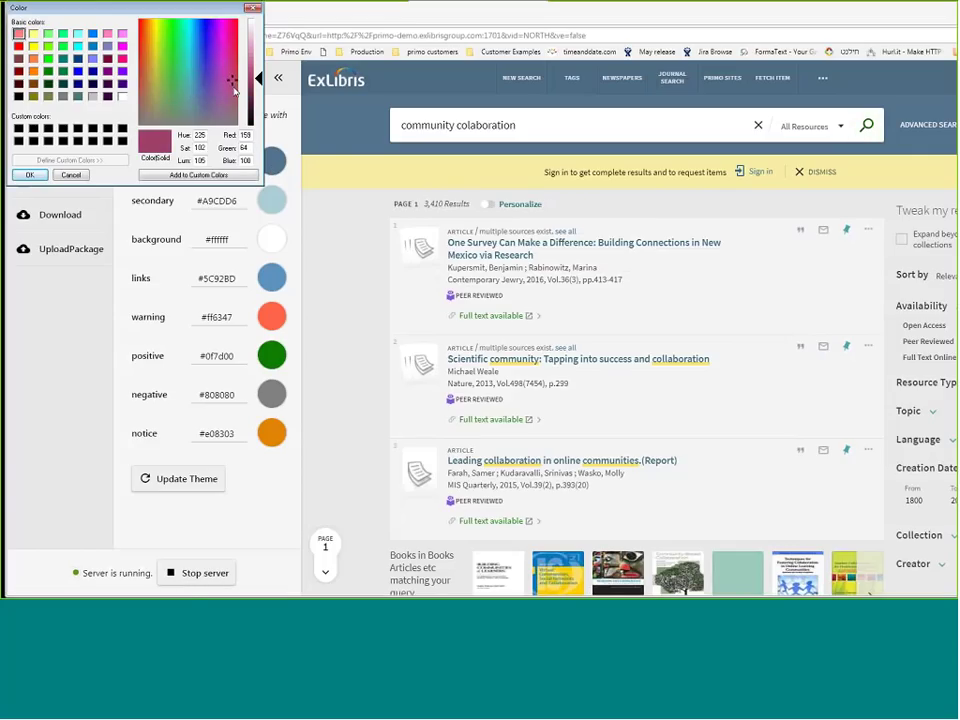
left_click(32, 176)
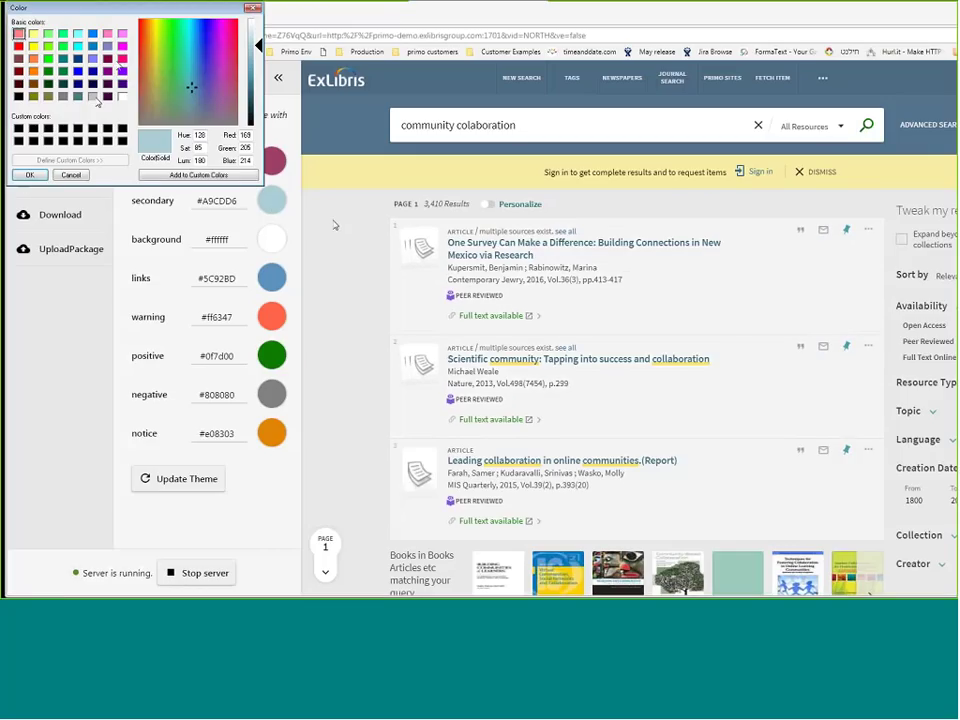
left_click(178, 32)
left_click_drag(186, 47, 221, 71)
left_click(30, 175)
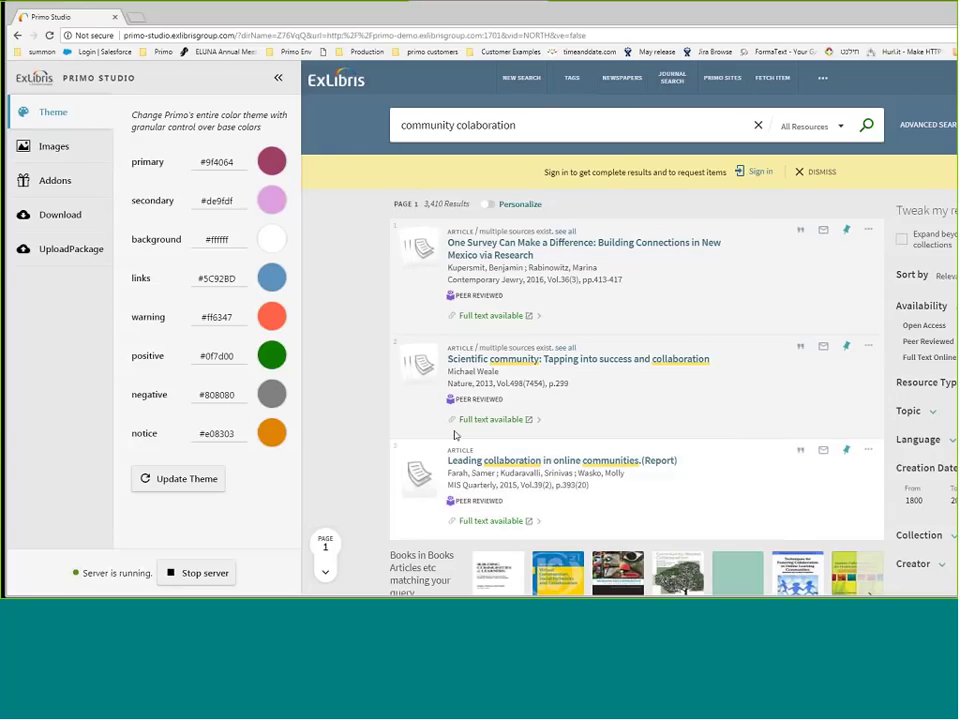
Set the theme's links color to the red #f82c21 and apply the updated theme to the preview
left_click(271, 278)
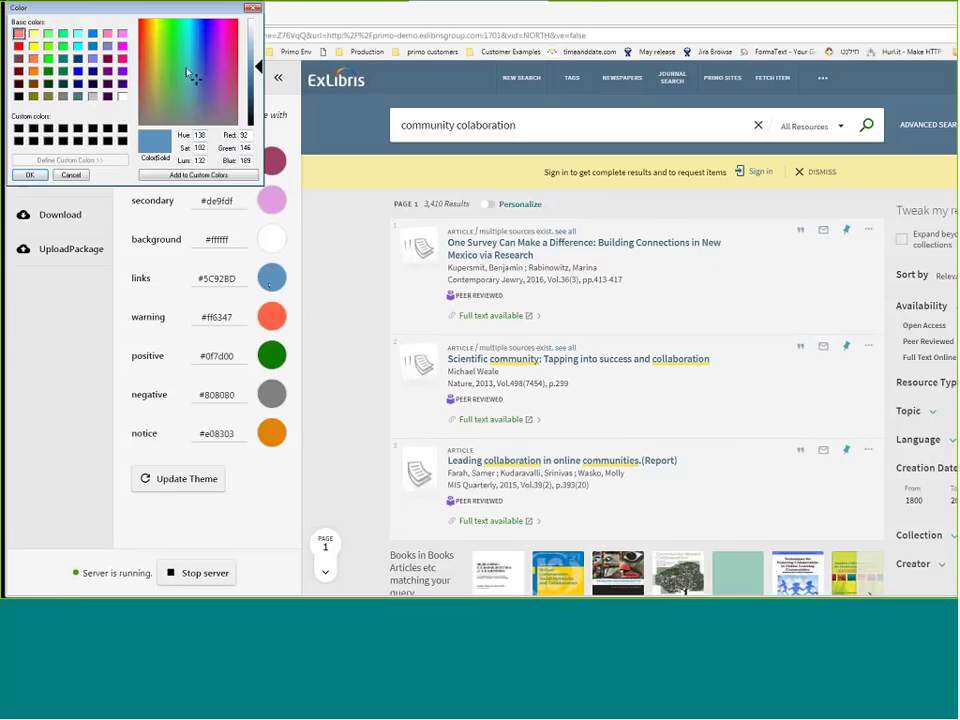
left_click(143, 27)
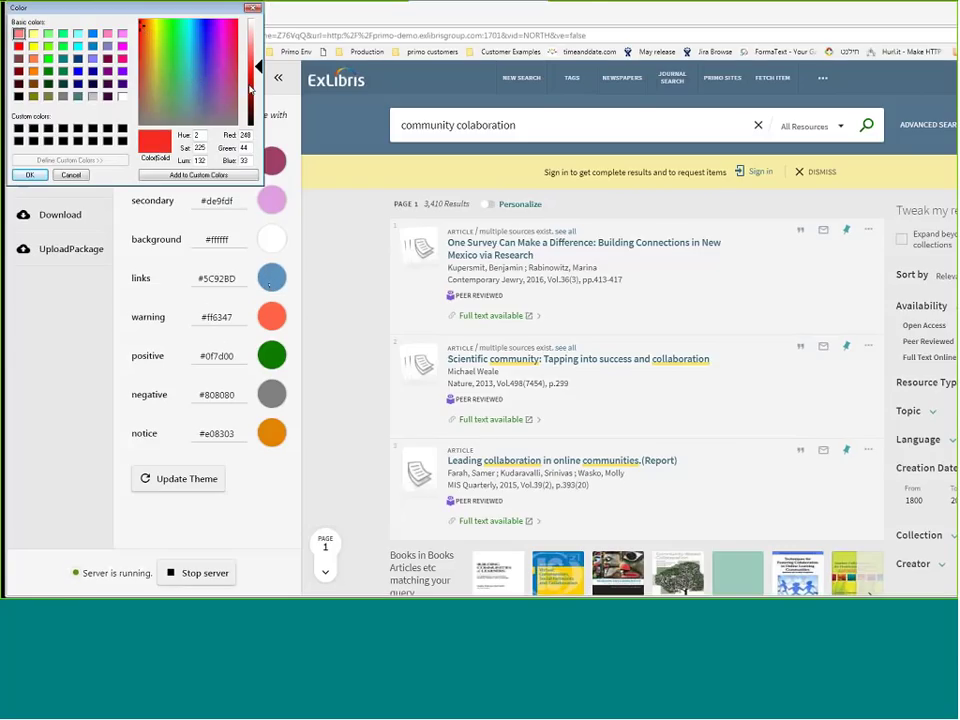
left_click(30, 175)
left_click(168, 488)
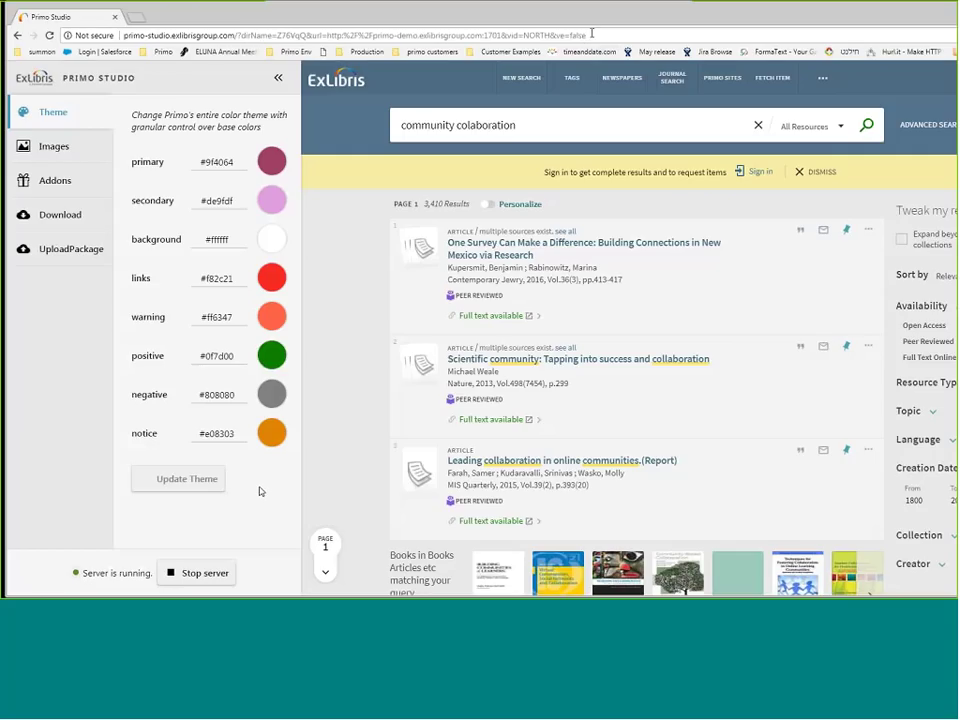
Try to reload the current studio page from its address
left_click(606, 34)
left_click(606, 34)
key("Return")
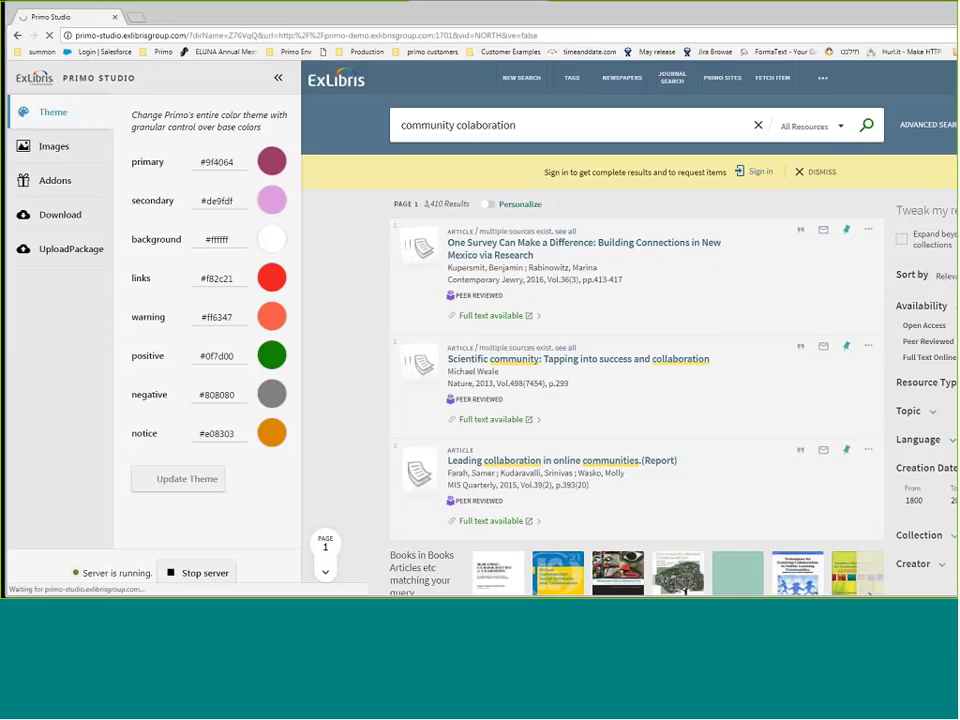
left_click(541, 37)
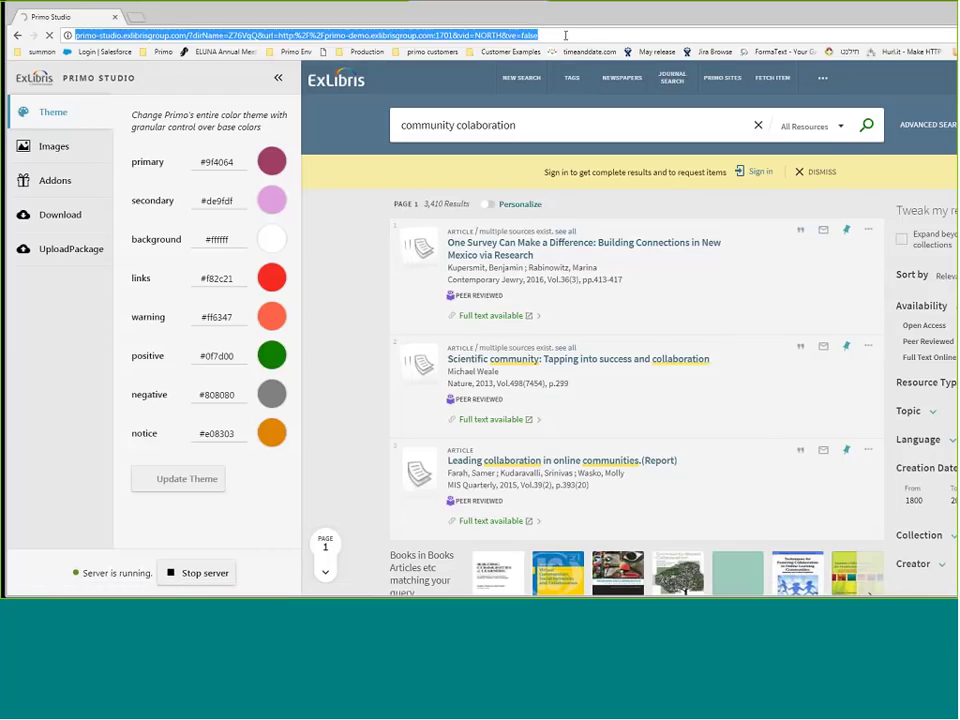
left_click(563, 34)
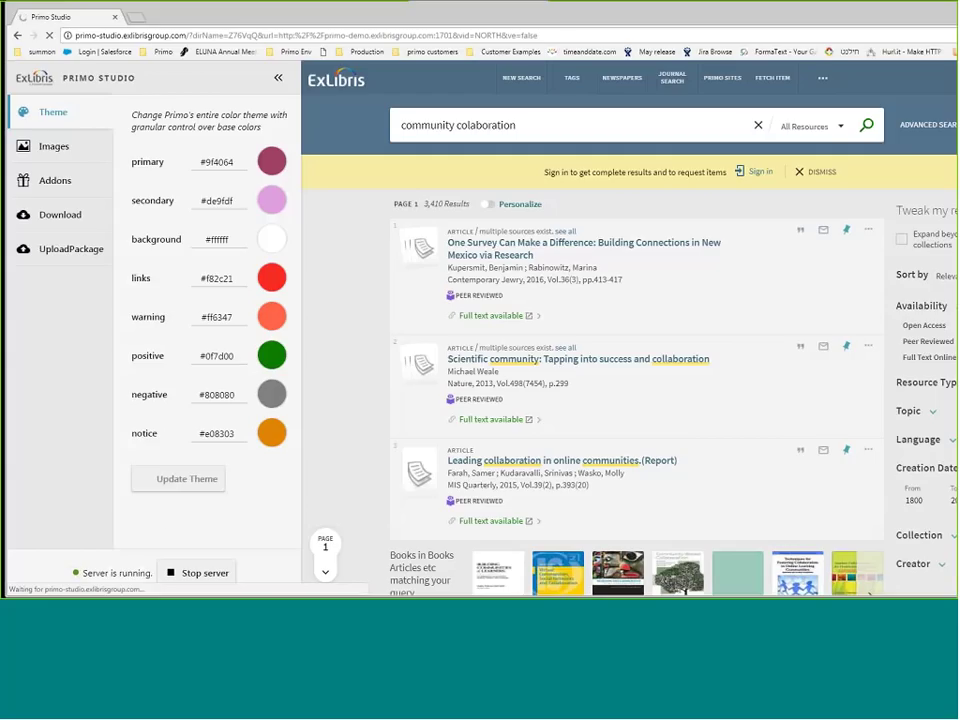
Copy the studio page's address, try to load it in a new browser tab, and return to the original tab
left_click(124, 36)
key("ctrl+c")
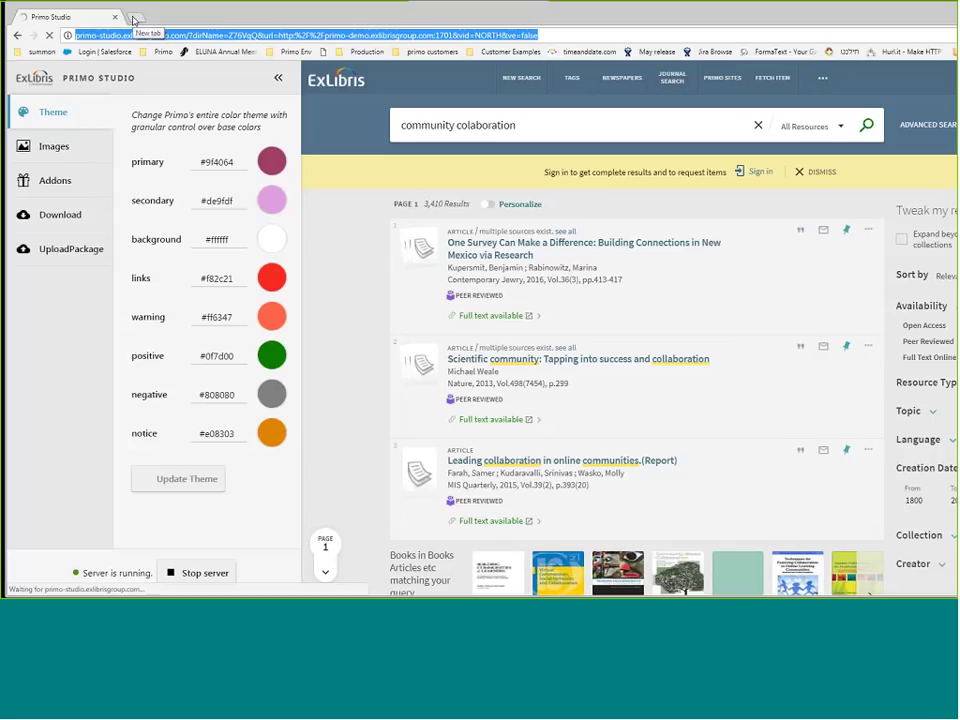
left_click(134, 18)
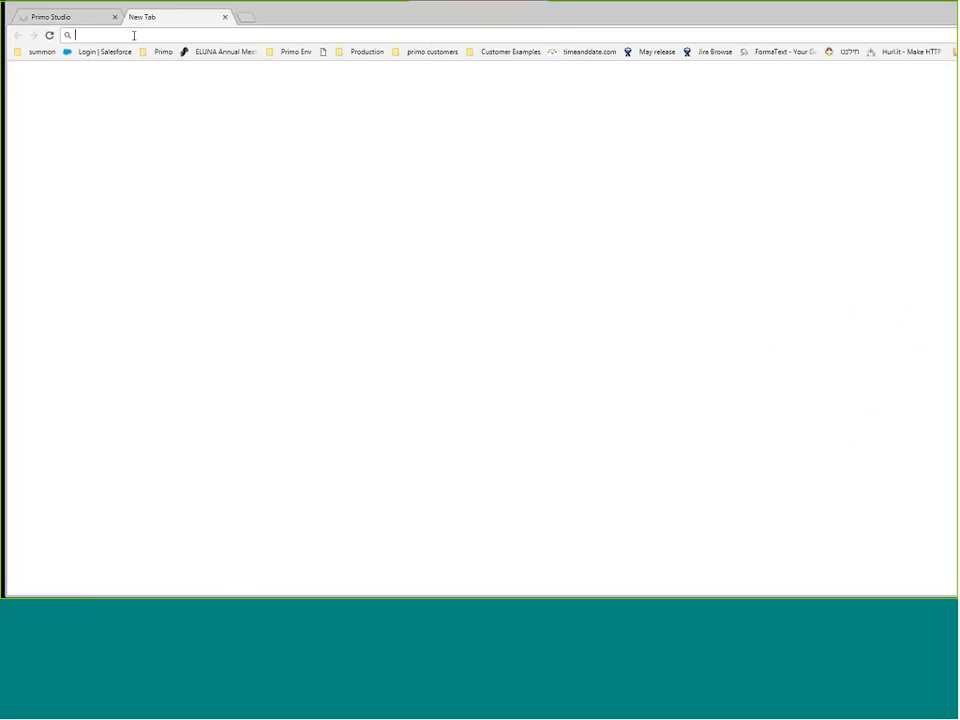
key("ctrl+v")
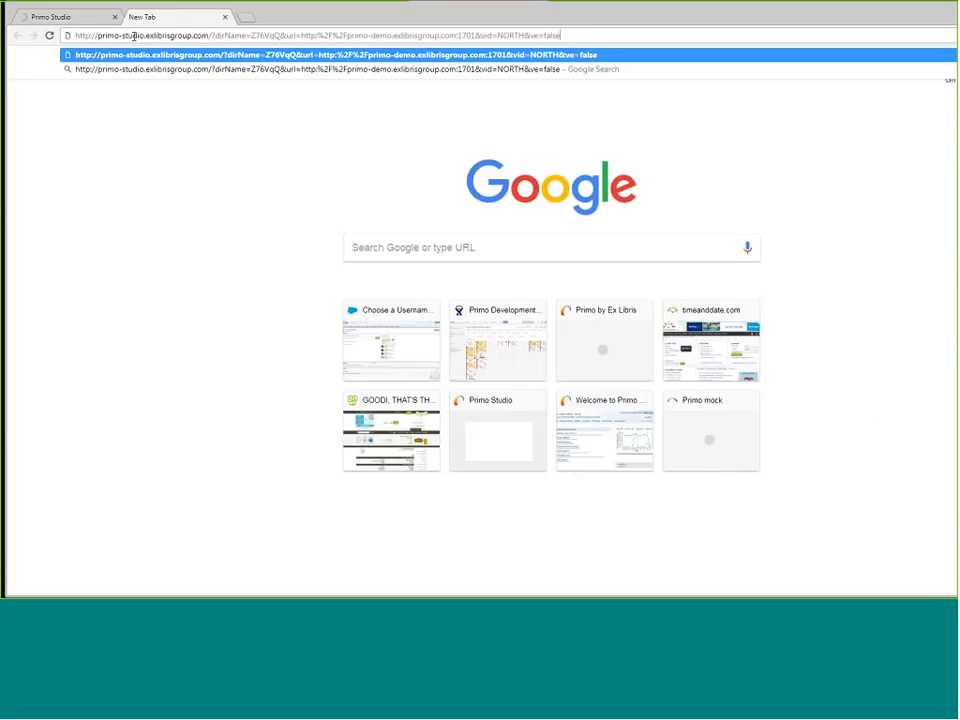
key("Return")
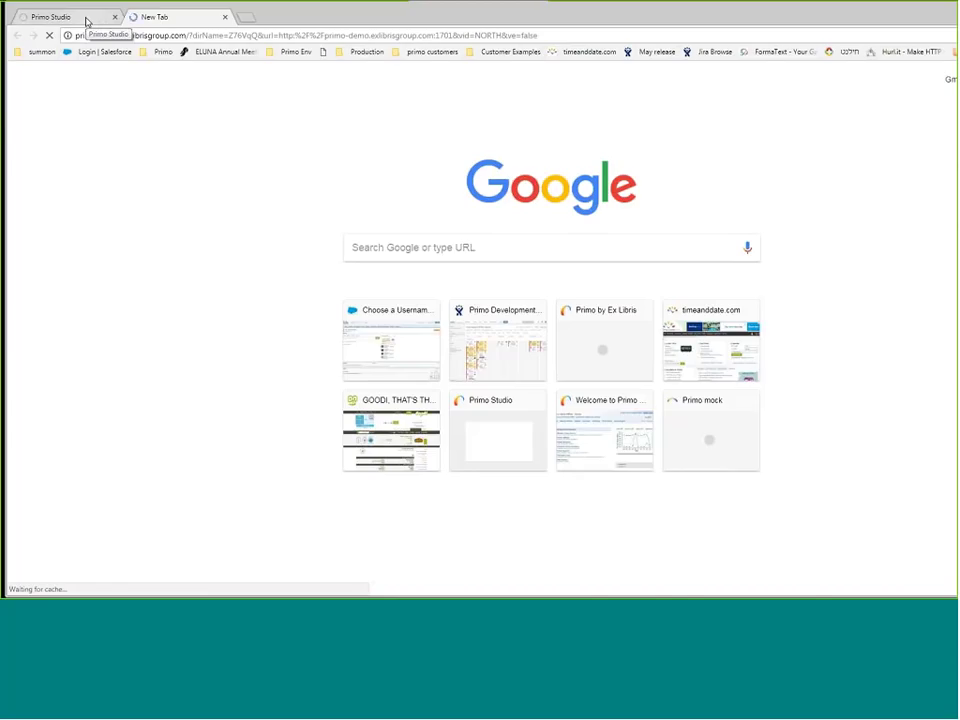
left_click(86, 20)
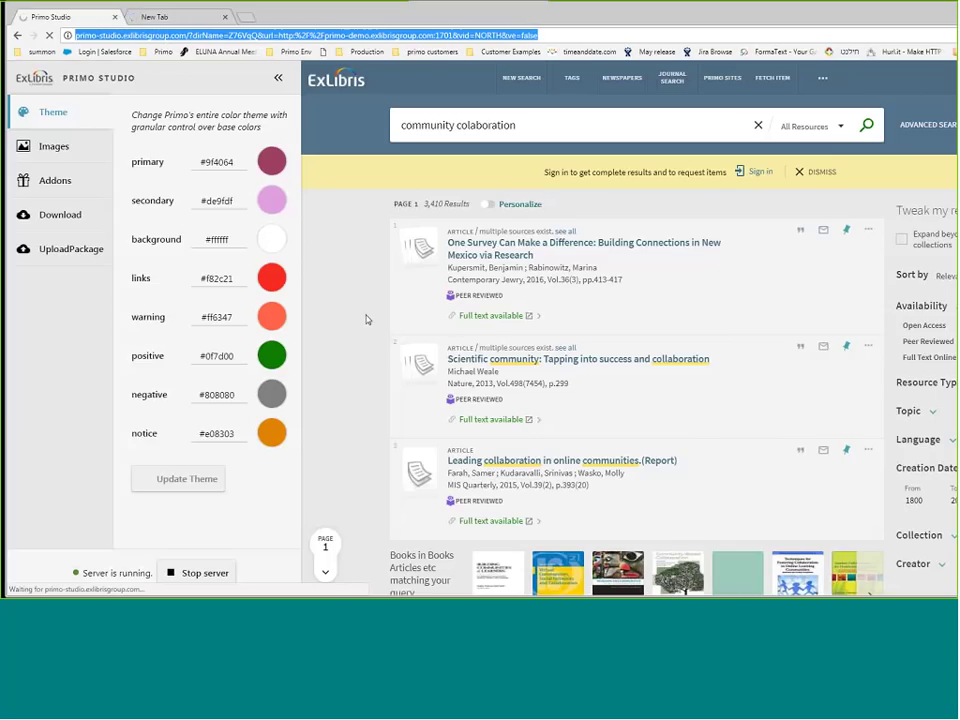
Open Primo Studio at ec2-18-217-175-187.us-east-2.compute.amazonaws.com:8004 in another new tab and start it with view NORTH
left_click(246, 18)
left_click(246, 18)
type("e")
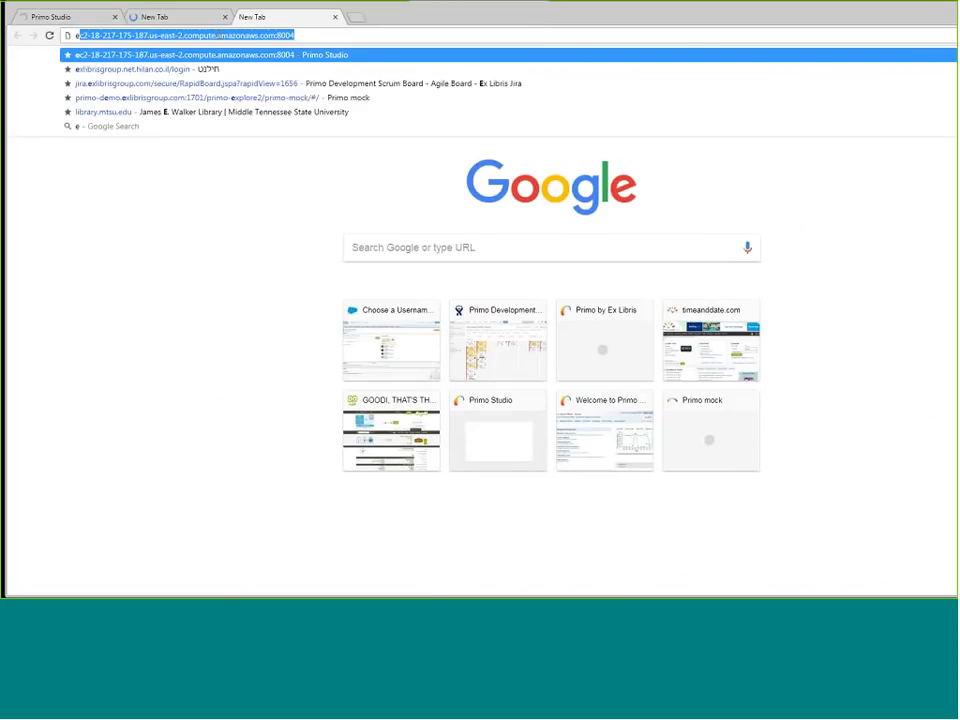
key("Return")
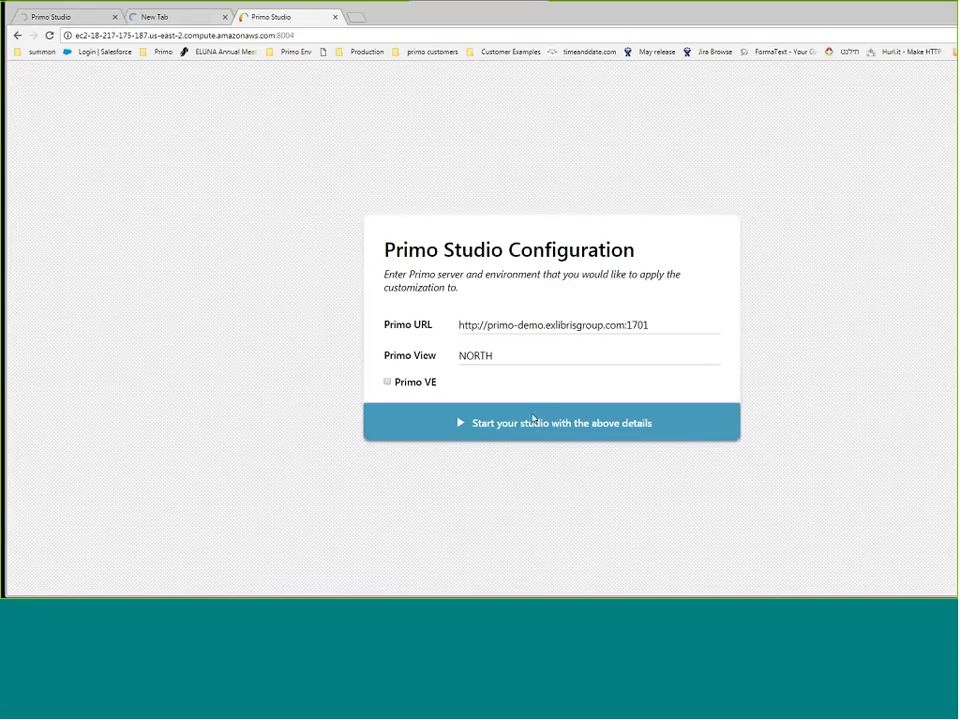
left_click(533, 421)
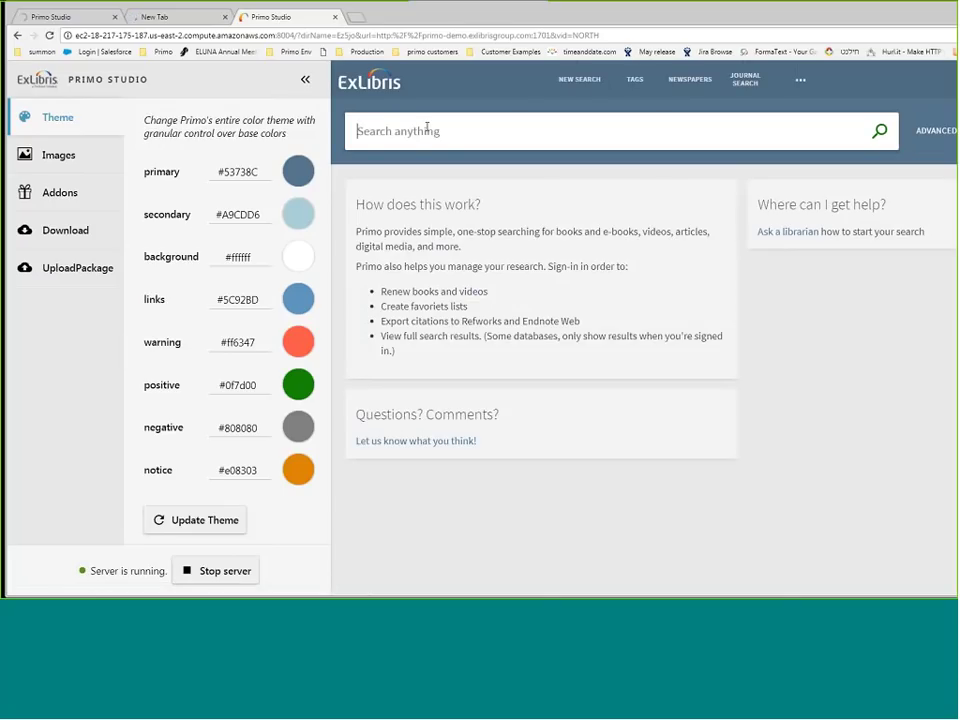
Set the primary theme color to the crimson #a83756 in the newly started studio
left_click(296, 173)
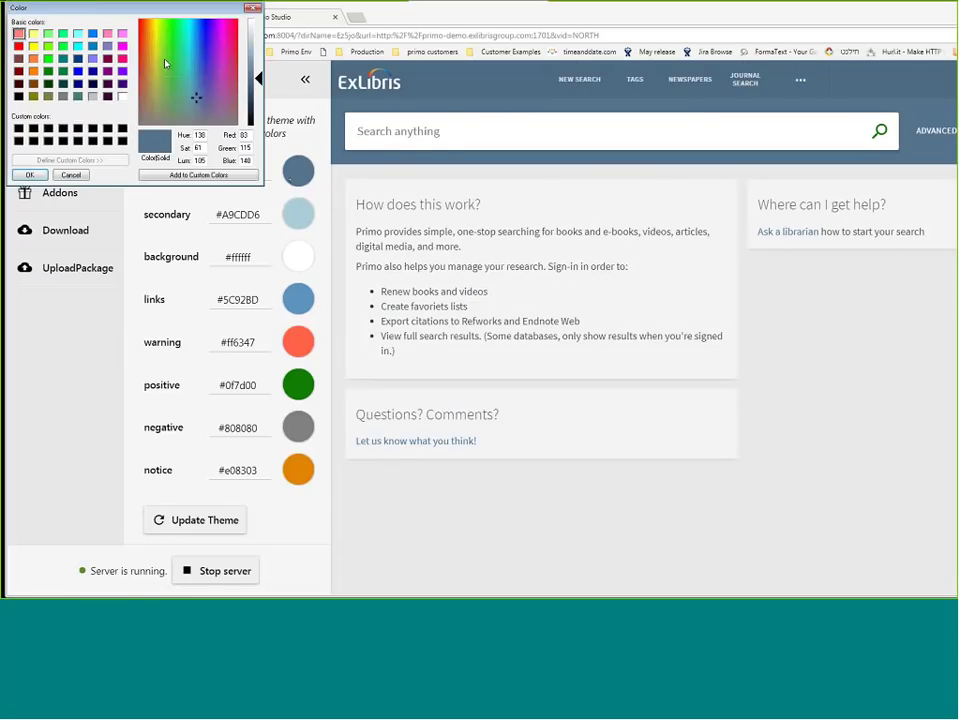
left_click(234, 72)
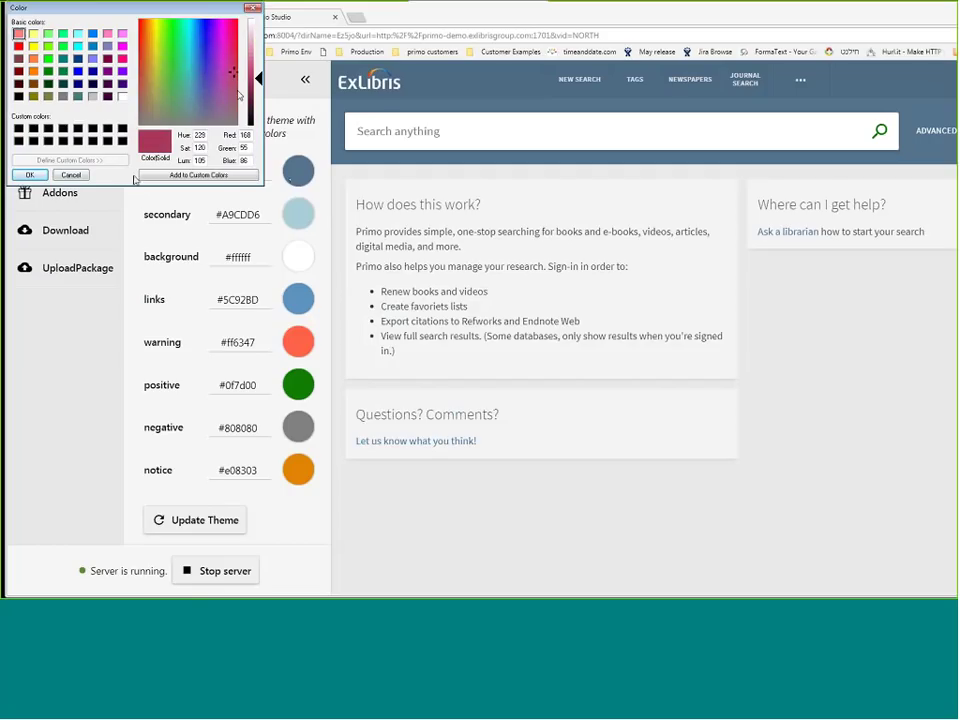
left_click(29, 175)
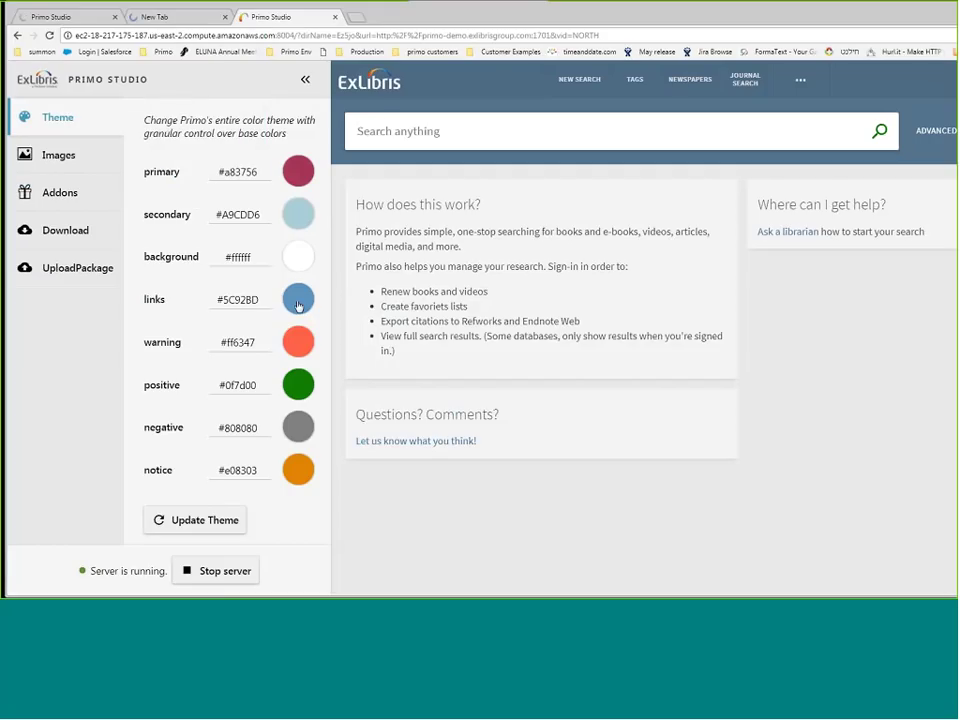
Search the catalog preview for "community colaboration"
left_click(372, 128)
type("c")
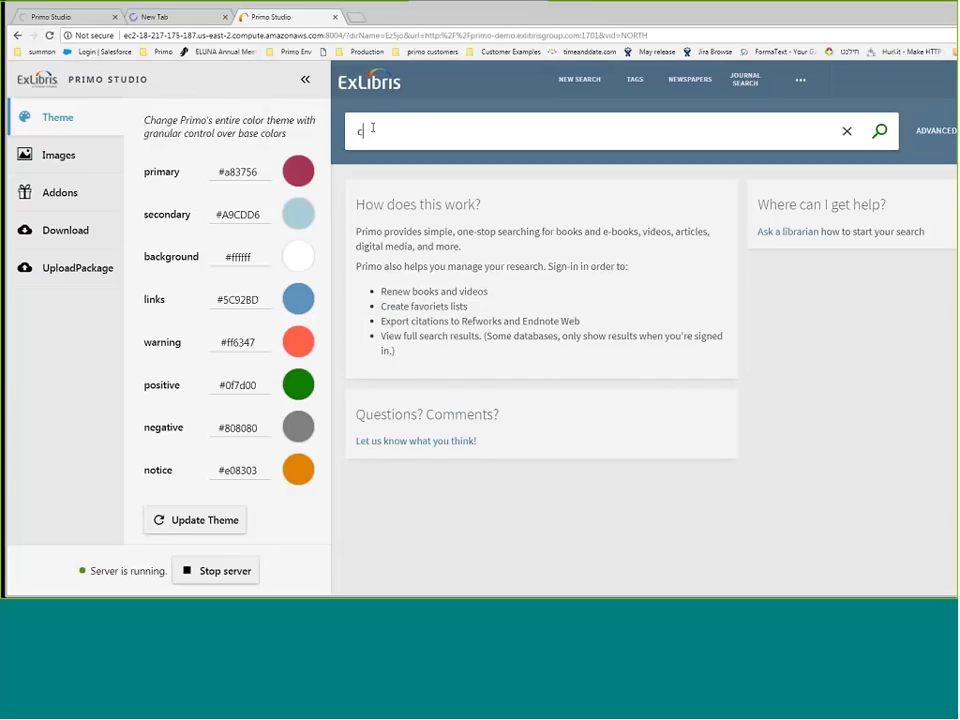
type("ommunity colaboration")
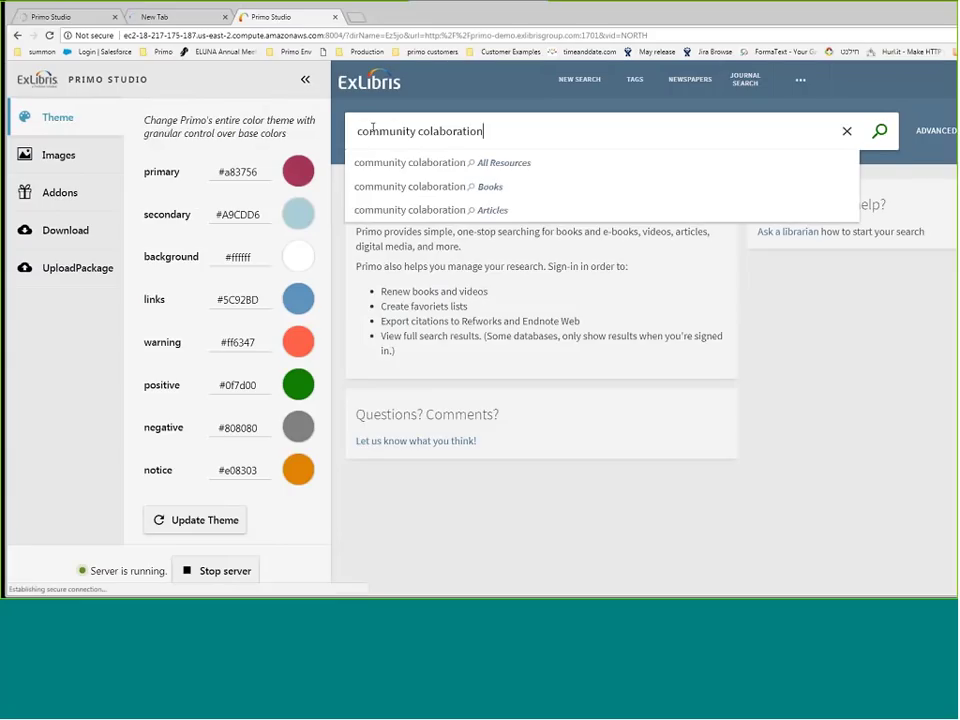
key("Return")
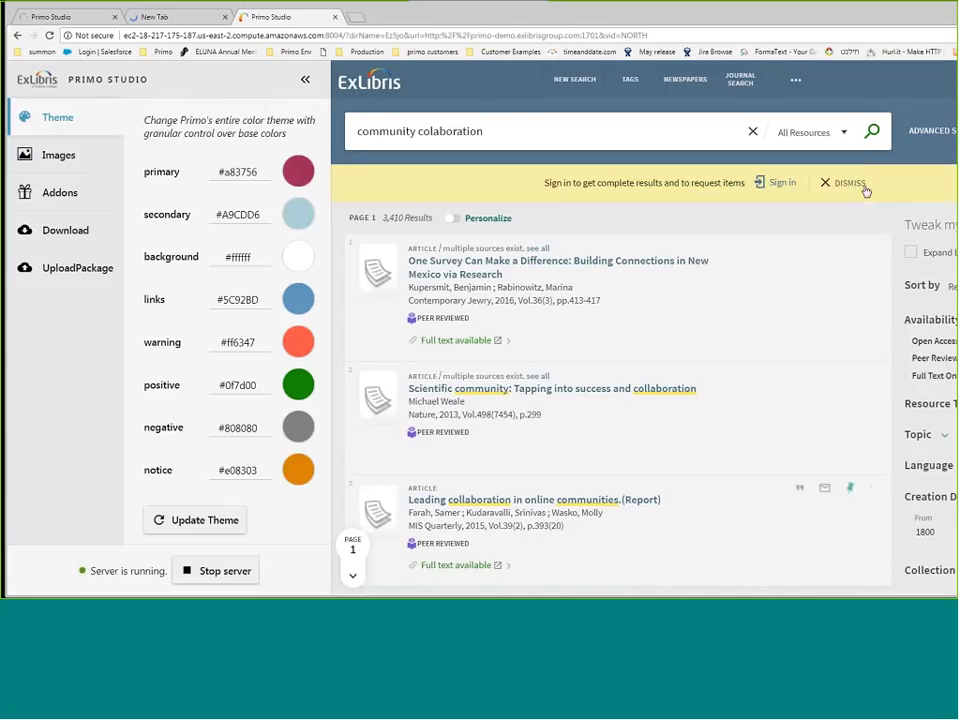
Set the links theme color to the purple #b746d2 and the secondary color to the salmon #f3a38b
left_click(294, 297)
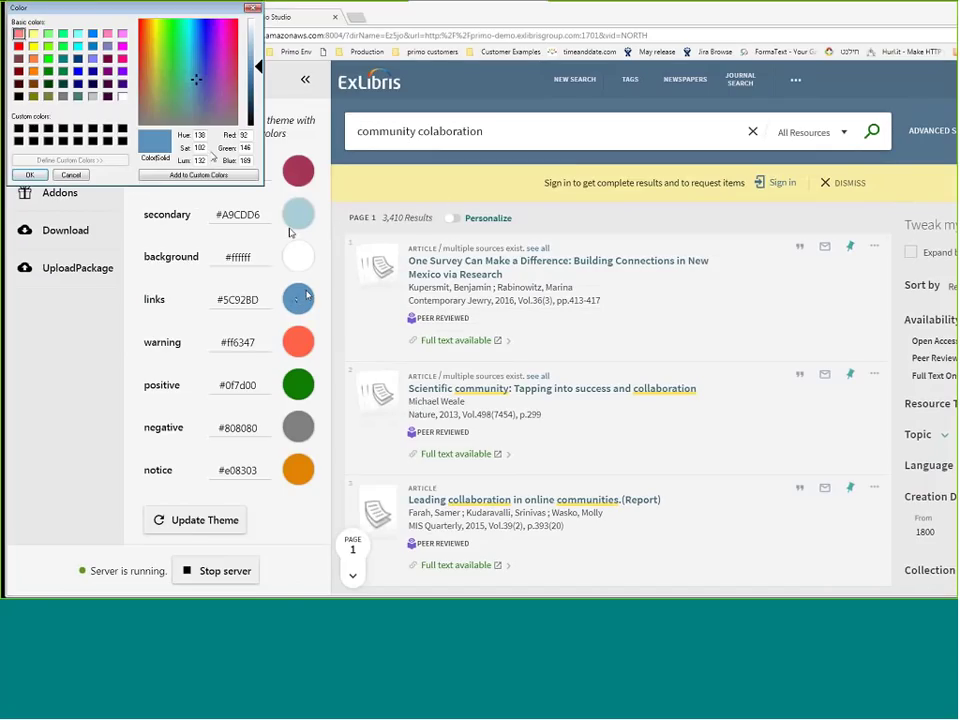
left_click(218, 63)
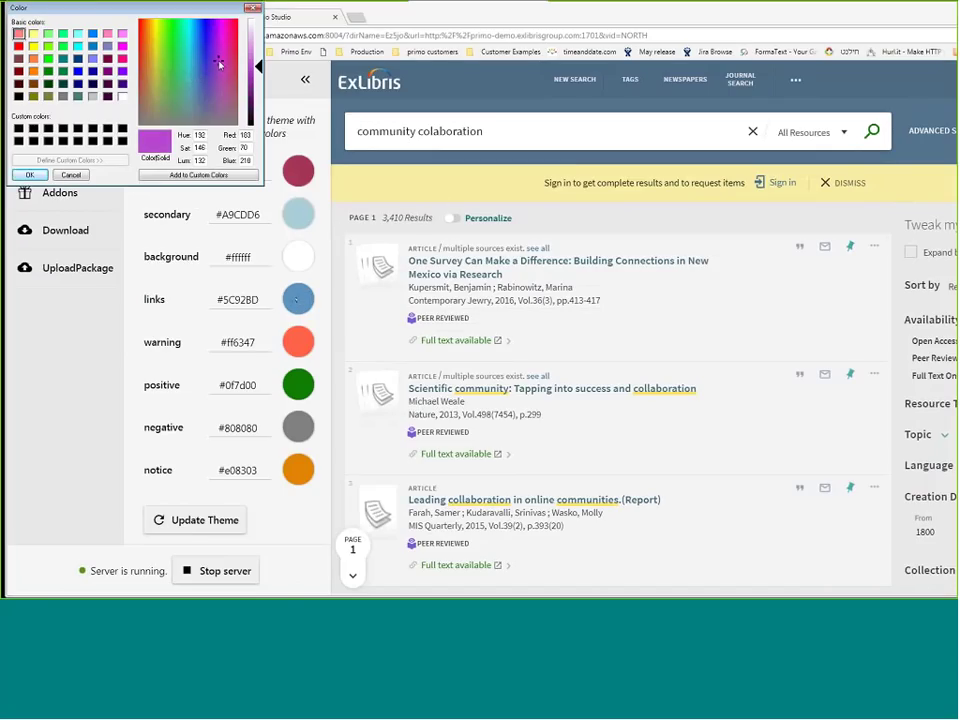
left_click(29, 175)
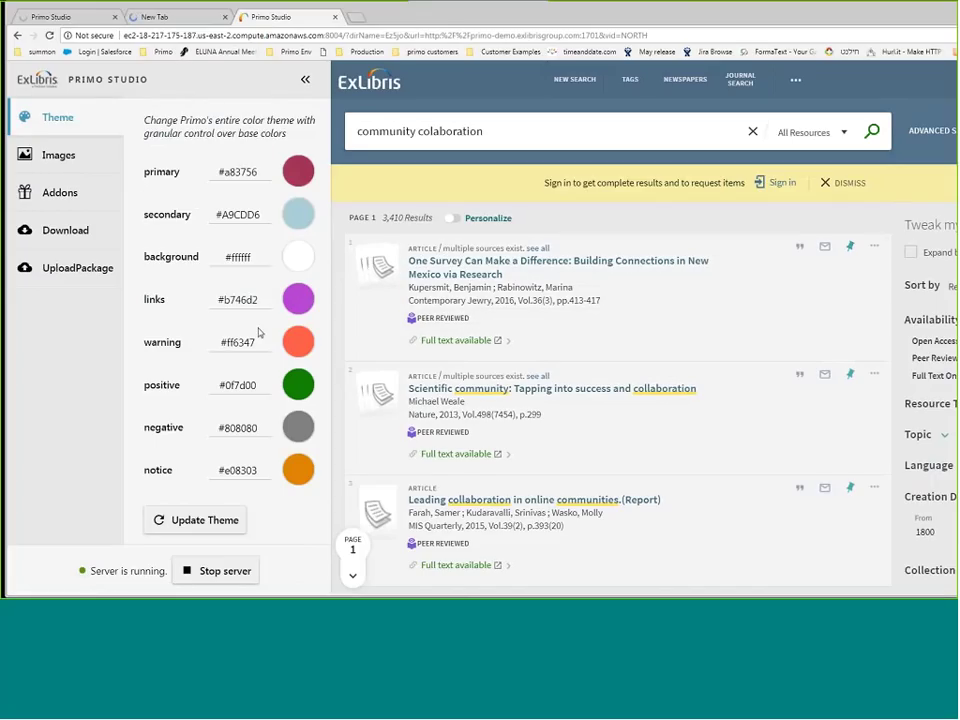
left_click(295, 222)
left_click(143, 38)
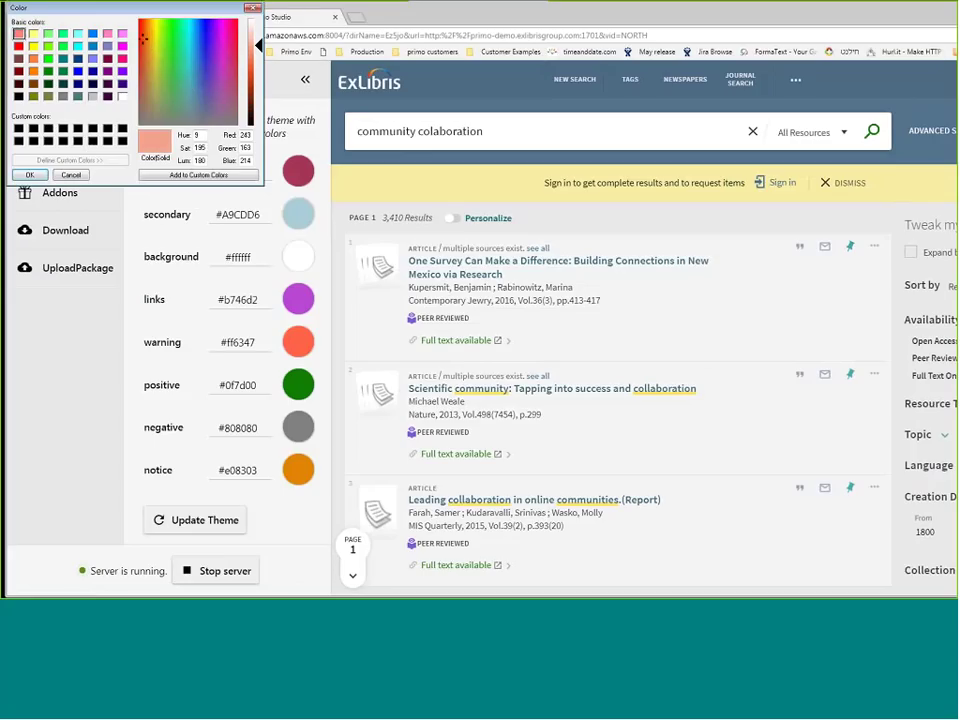
left_click(30, 176)
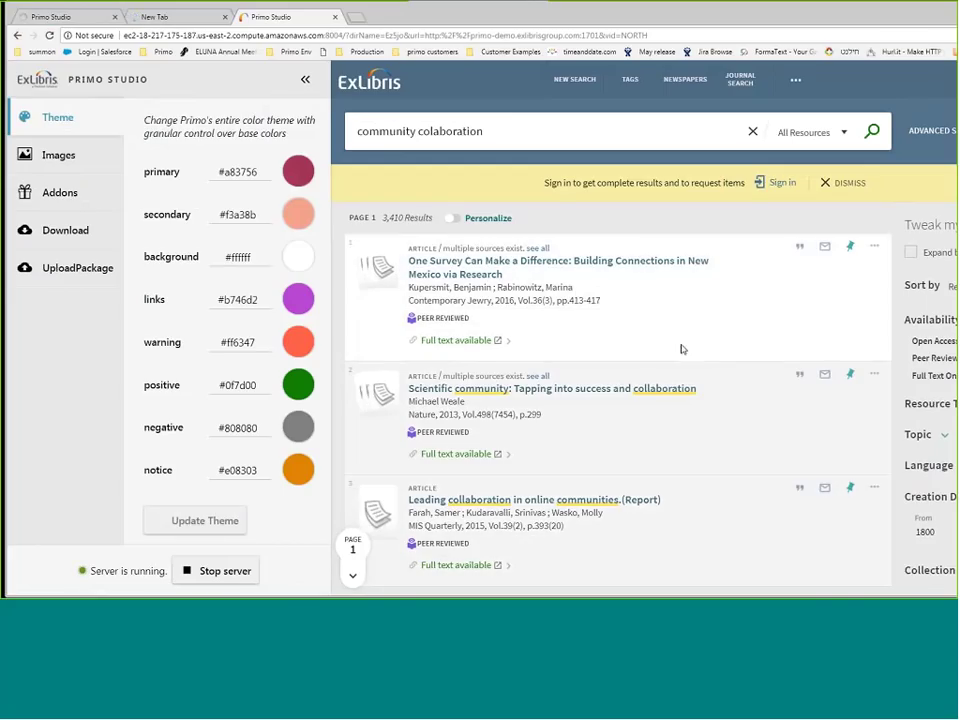
Apply the updated theme to the preview and check it on the first search result's full record, then close the record
left_click(234, 516)
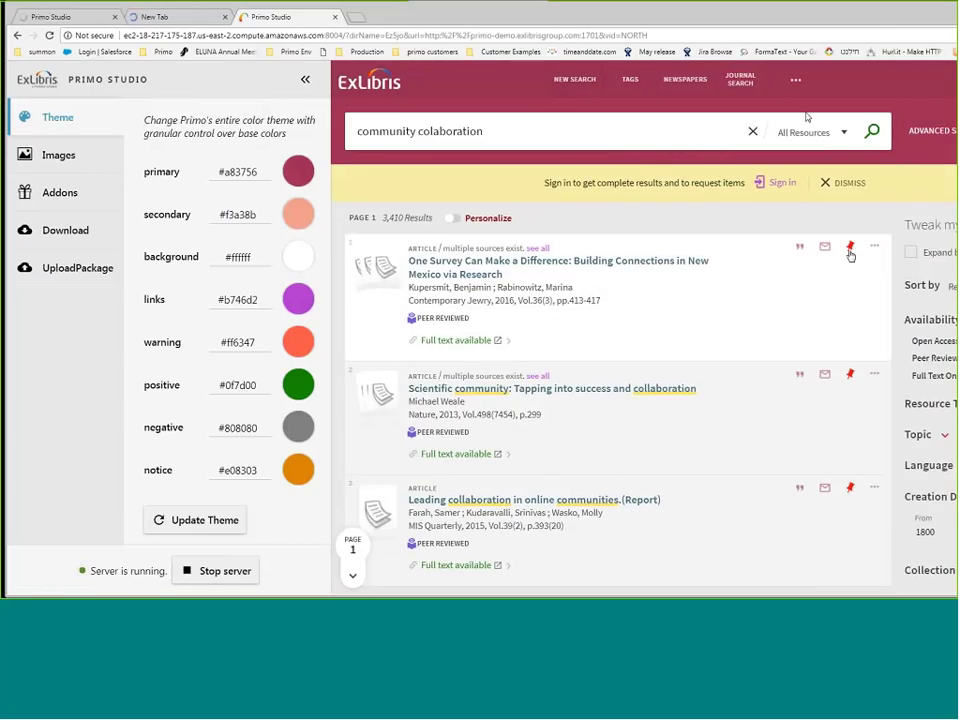
left_click(372, 300)
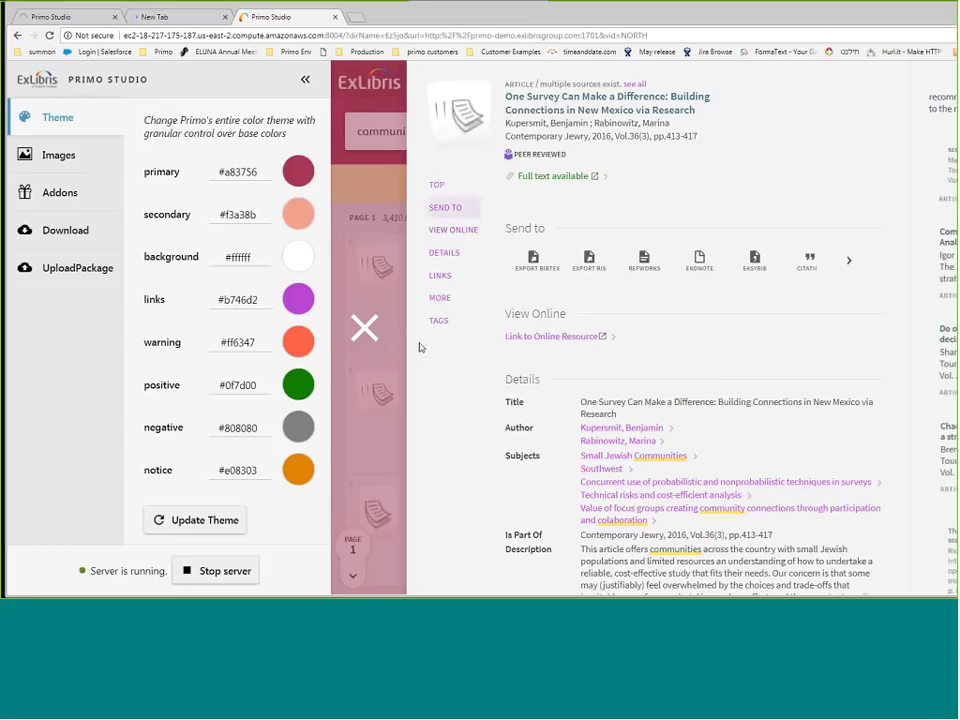
left_click(368, 337)
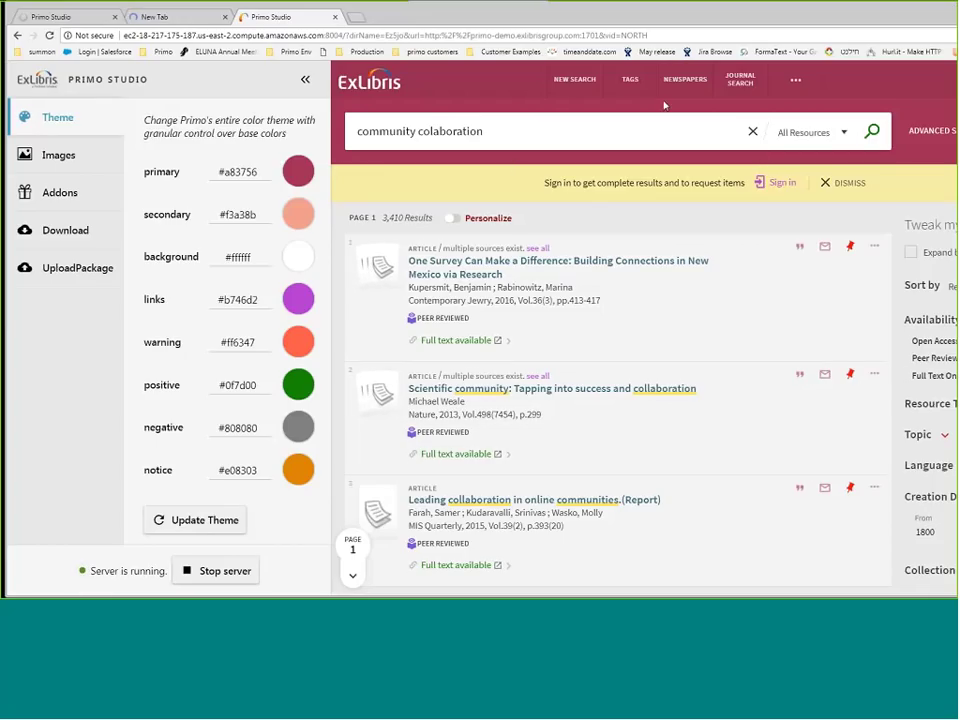
Upload demo.png as the library logo
left_click(60, 156)
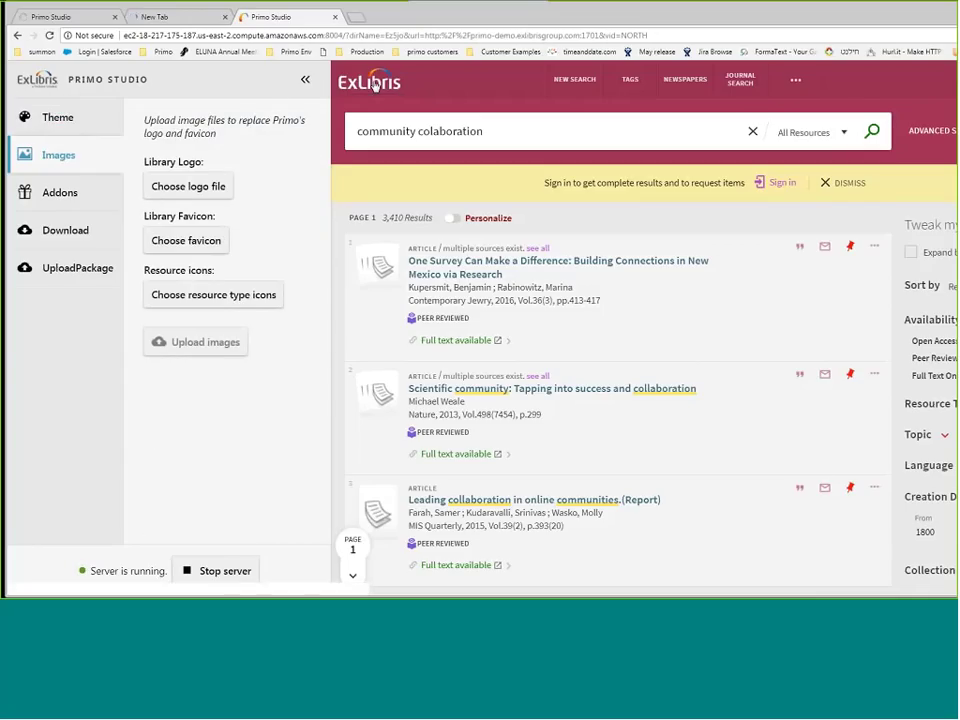
left_click(226, 188)
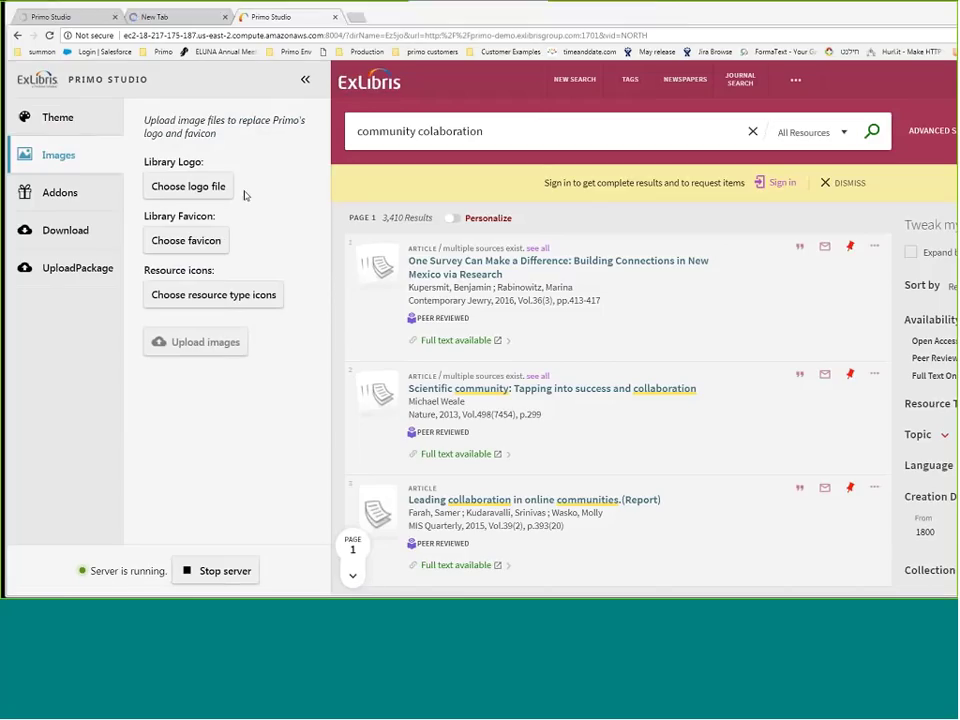
left_click(138, 95)
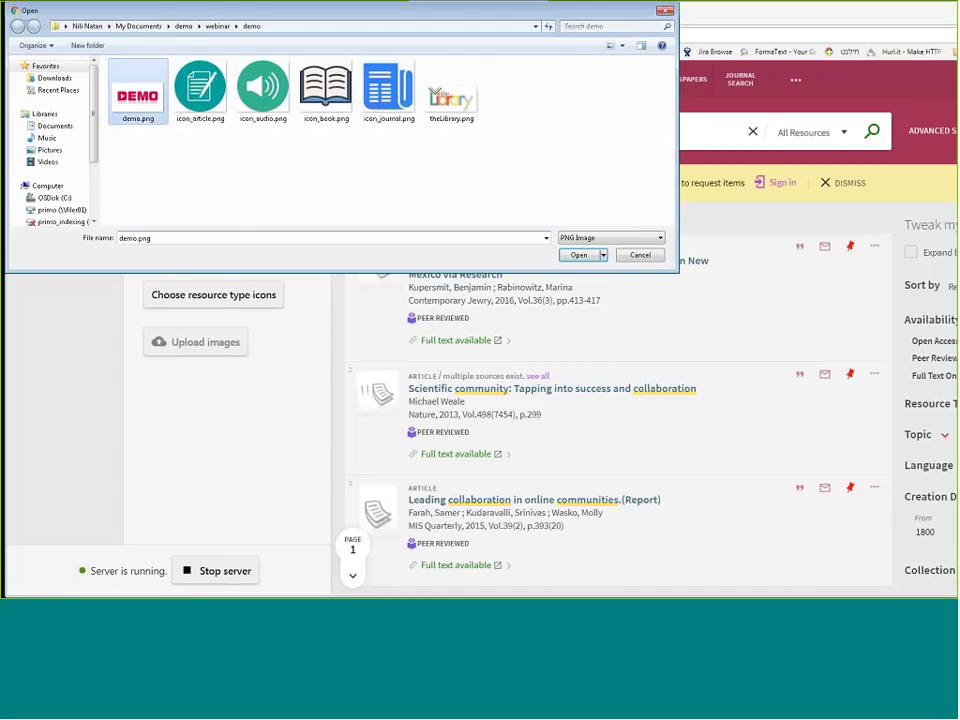
left_click(579, 256)
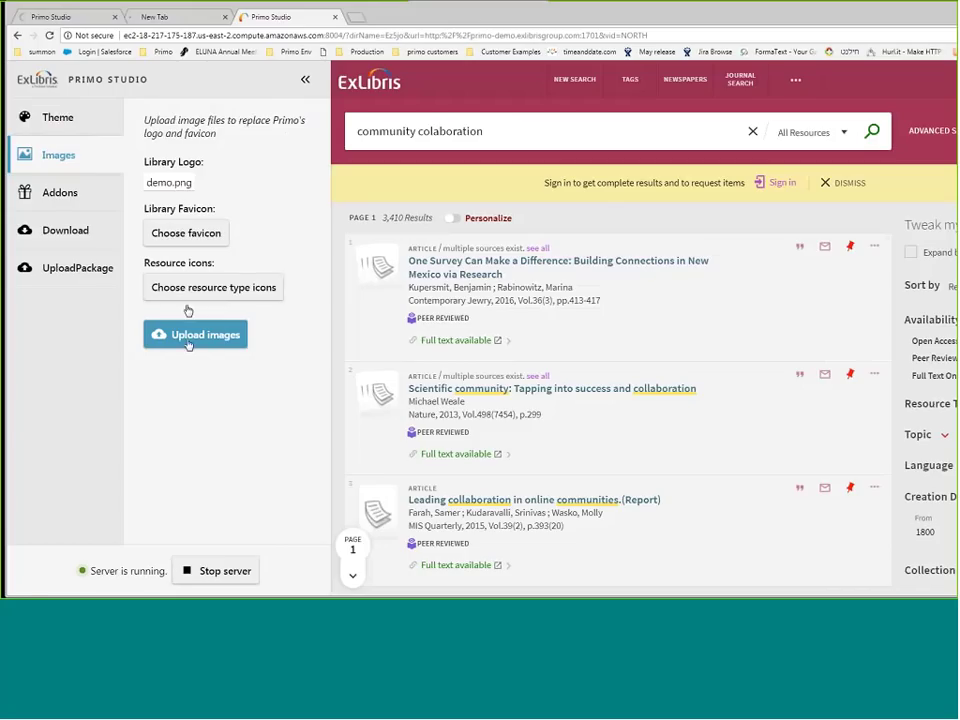
left_click(442, 342)
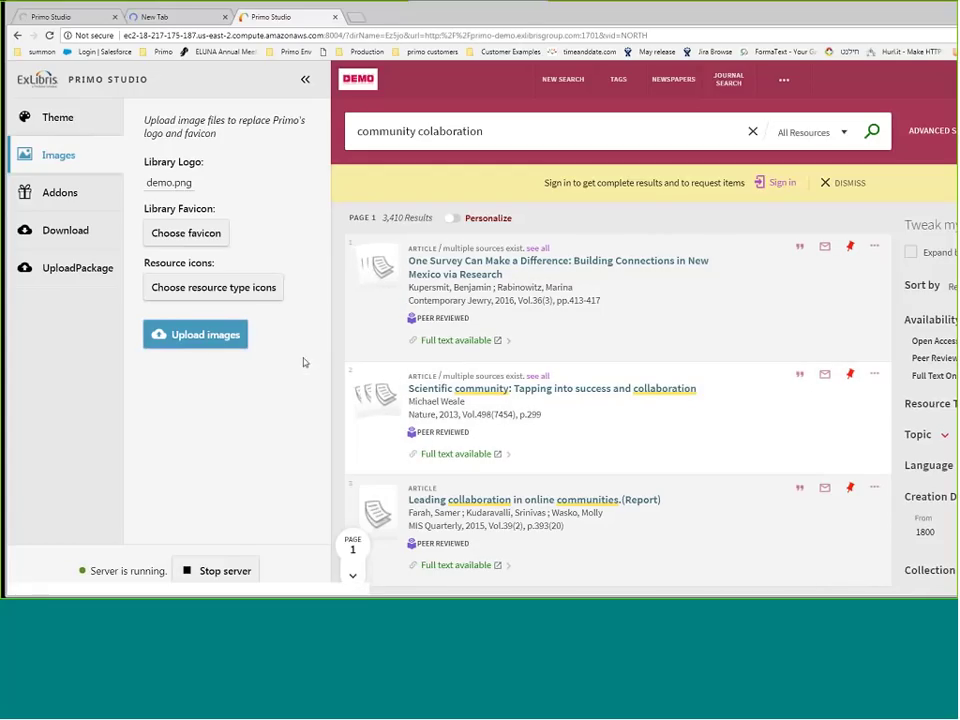
Upload icon_article.png, icon_audio.png, icon_book.png and icon_journal.png as the resource type icons
left_click(259, 294)
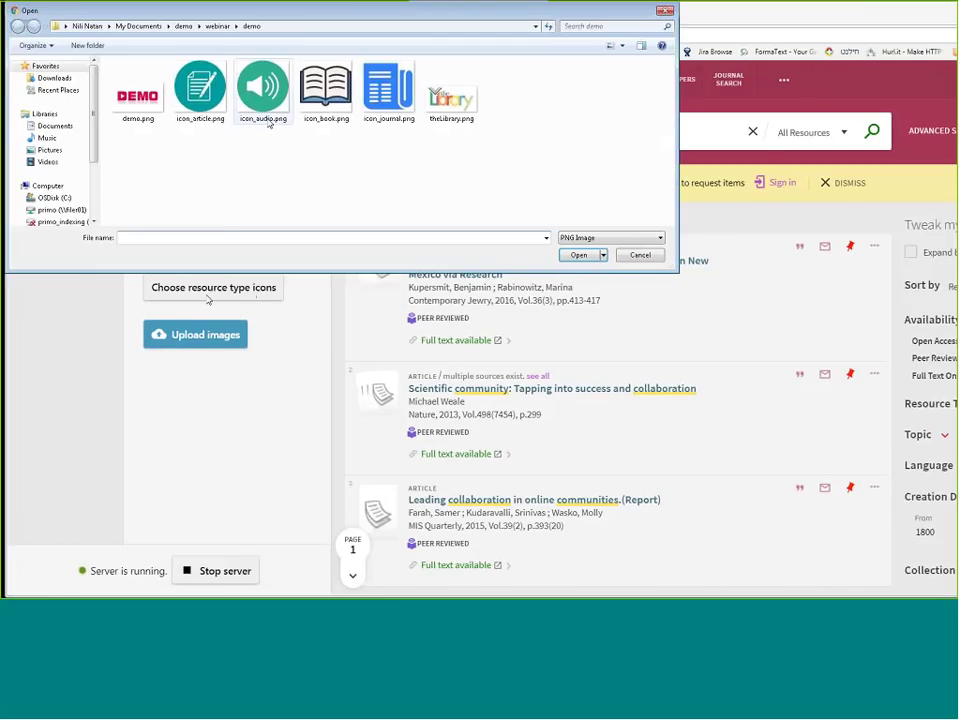
left_click(193, 100)
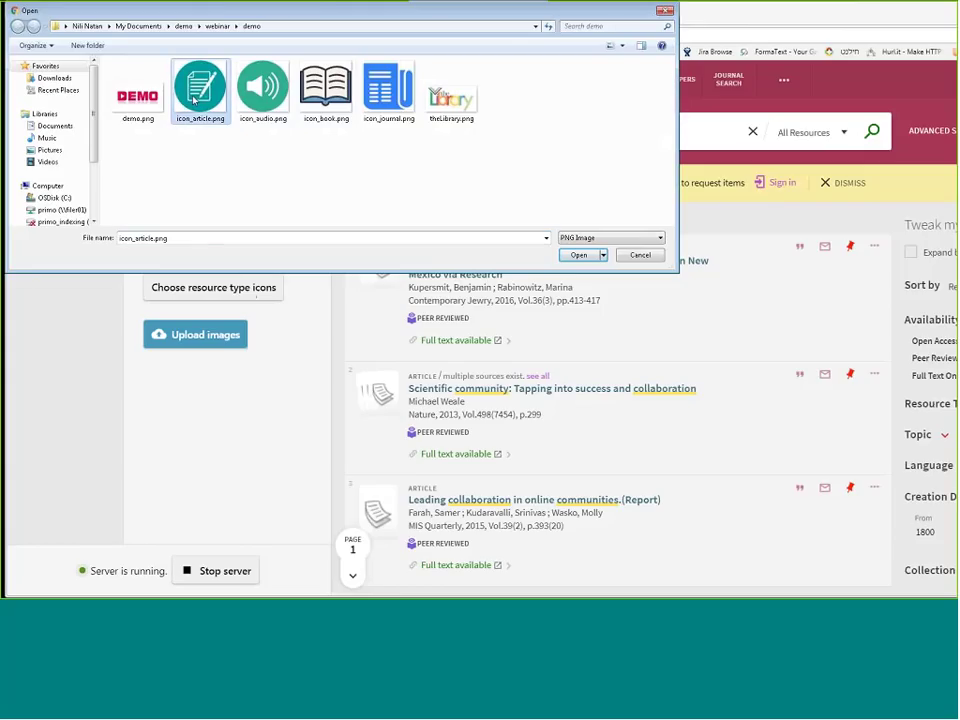
left_click(312, 98, "shift")
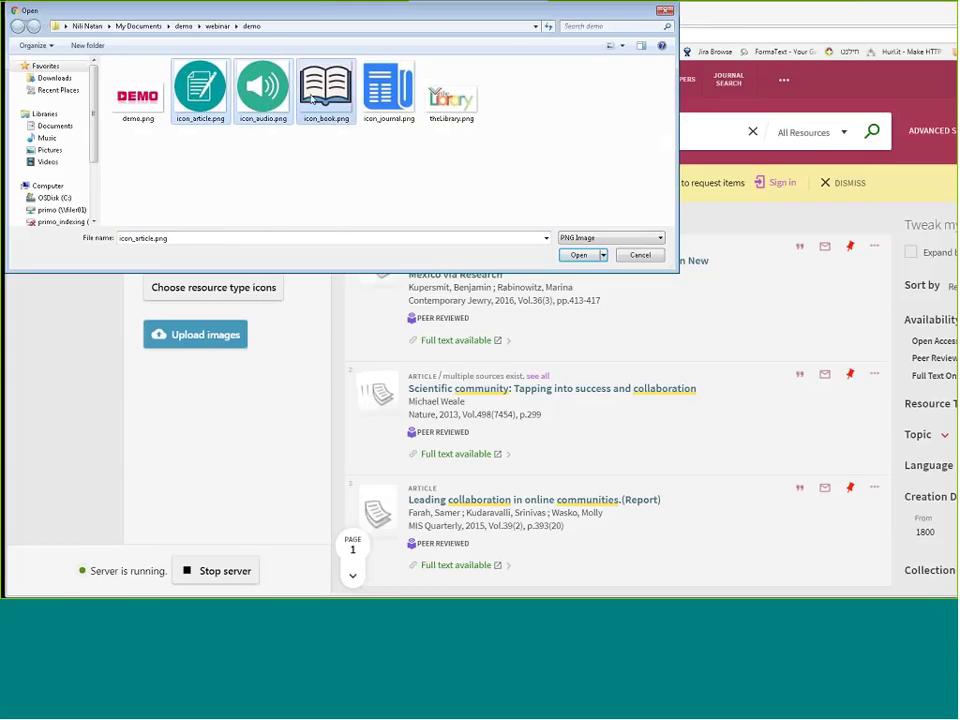
left_click(388, 88, "ctrl")
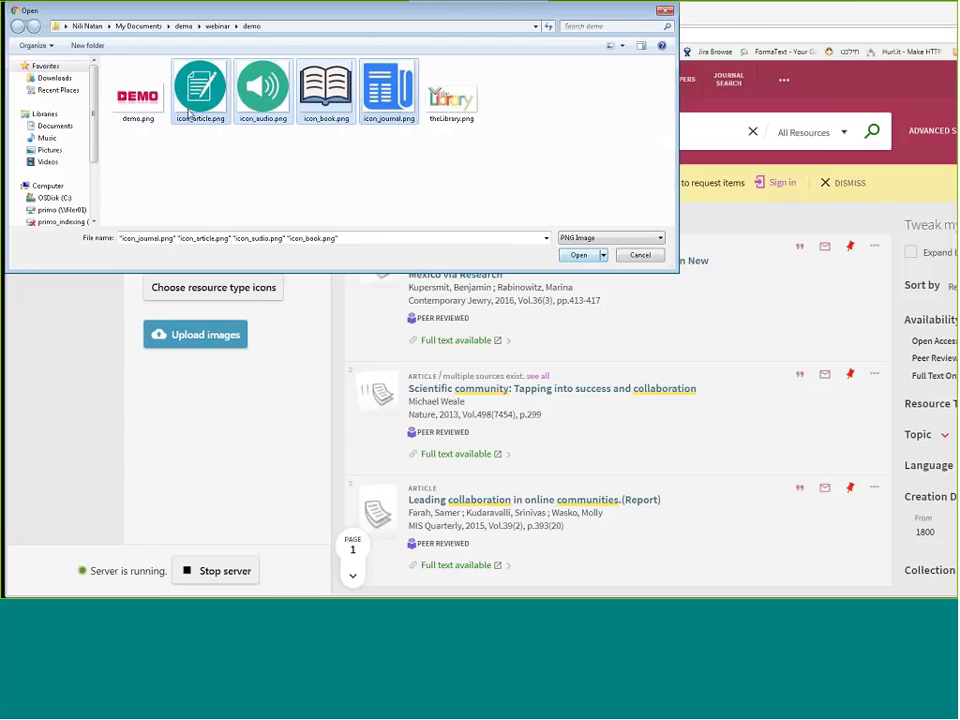
left_click(576, 255)
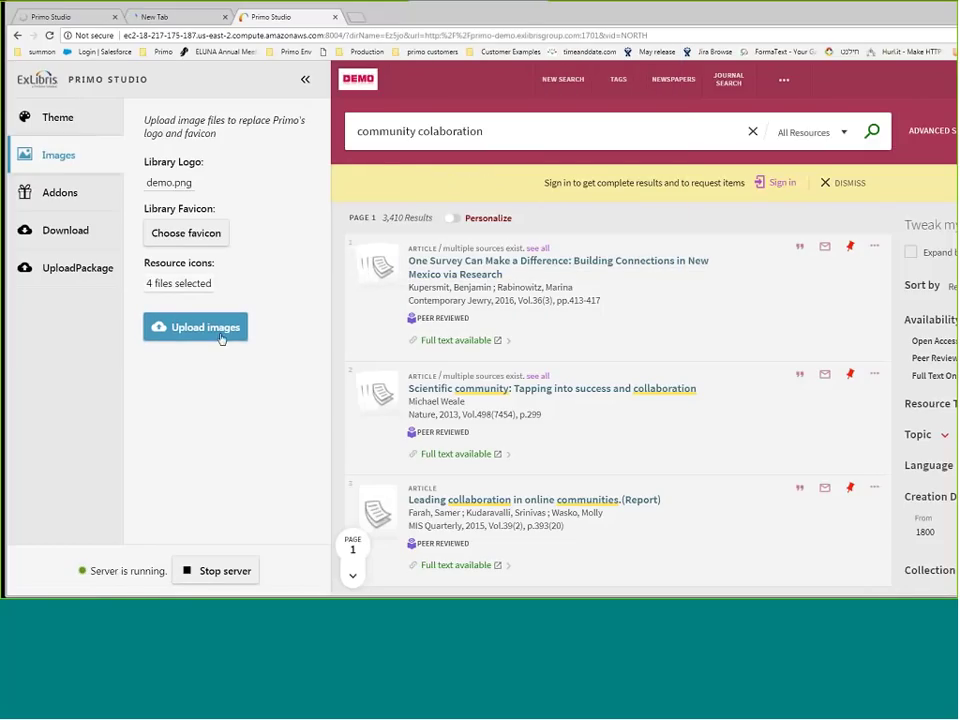
left_click(205, 327)
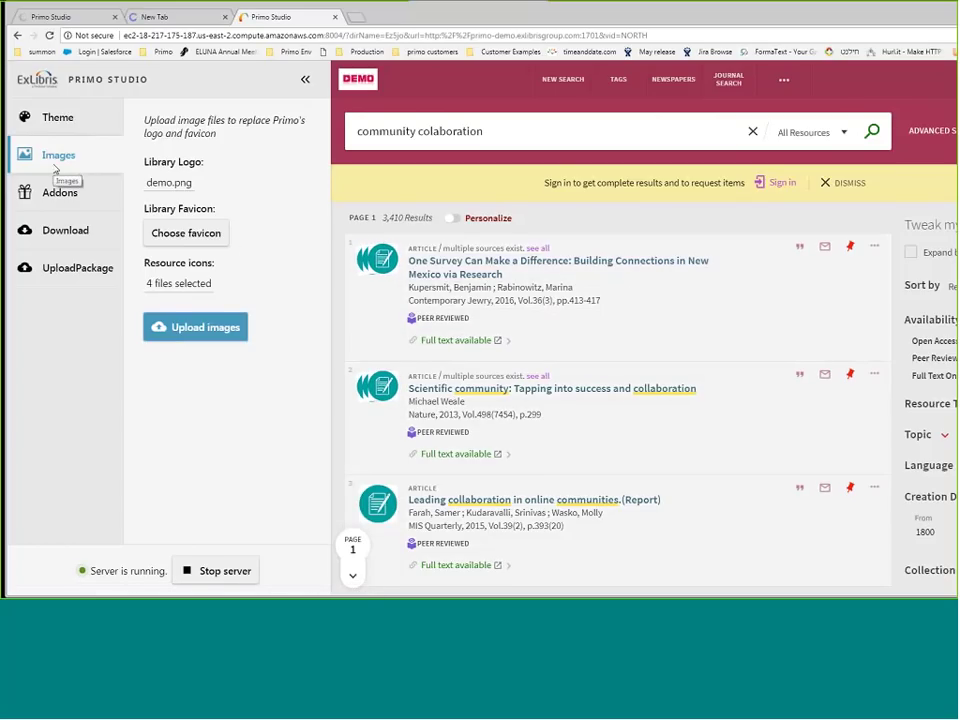
Open the list of community addons and examine the name, description and contributor of primo-explore-search-bar-sub-menu
left_click(58, 197)
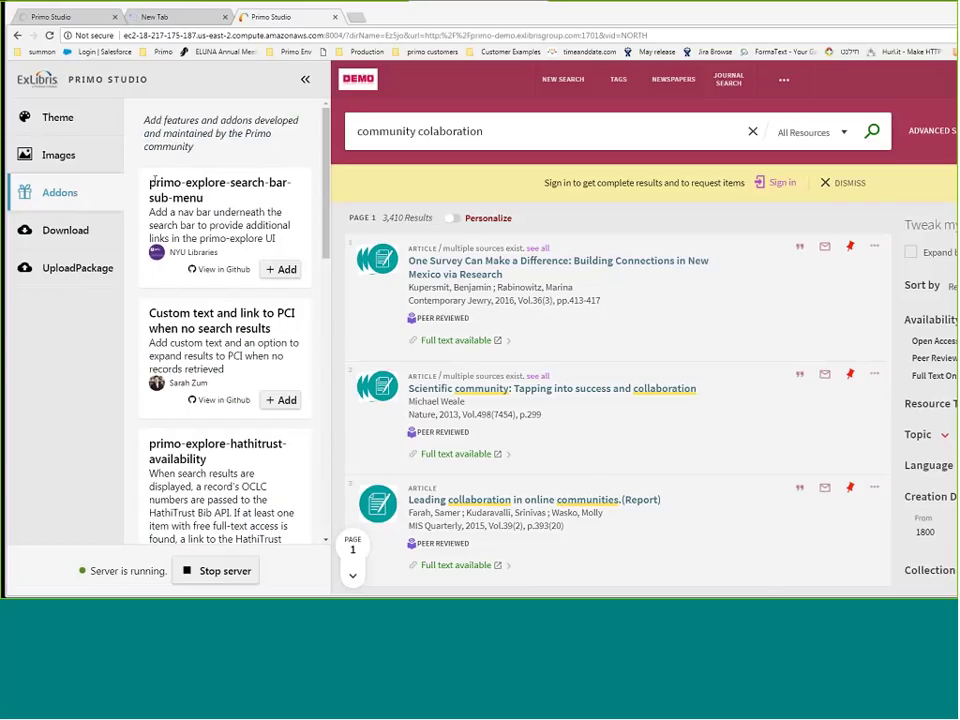
left_click_drag(153, 182, 232, 201)
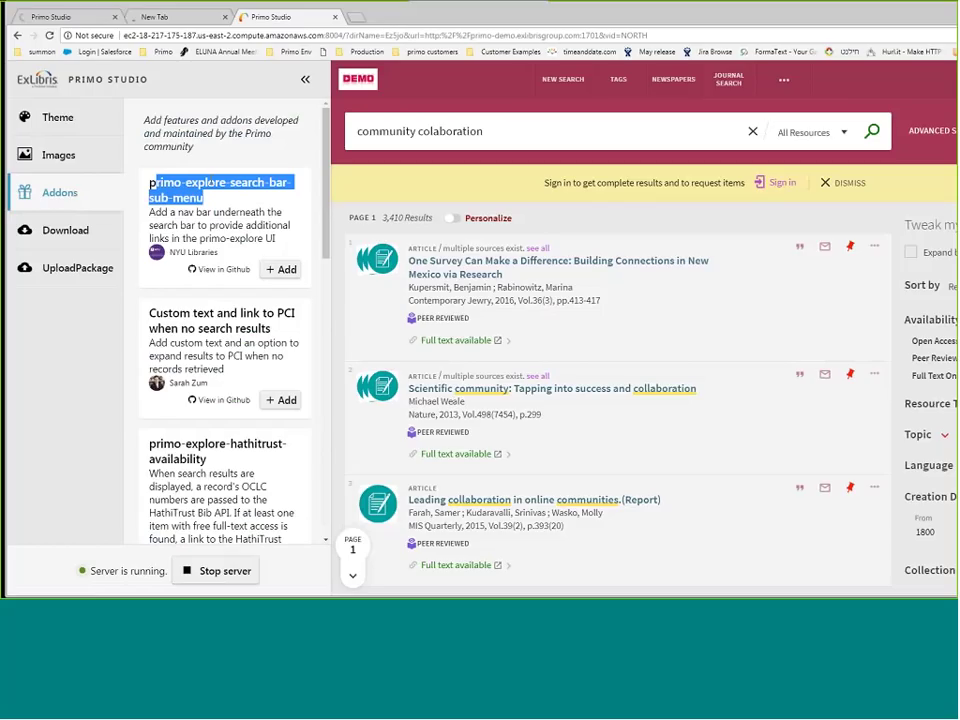
left_click(204, 201)
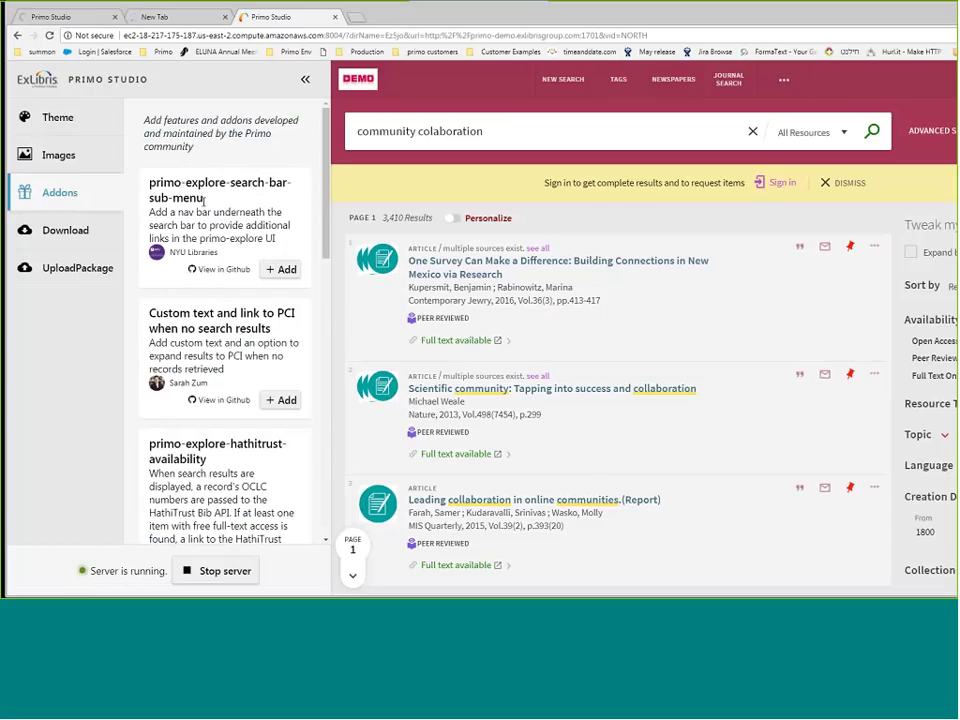
left_click_drag(155, 183, 232, 208)
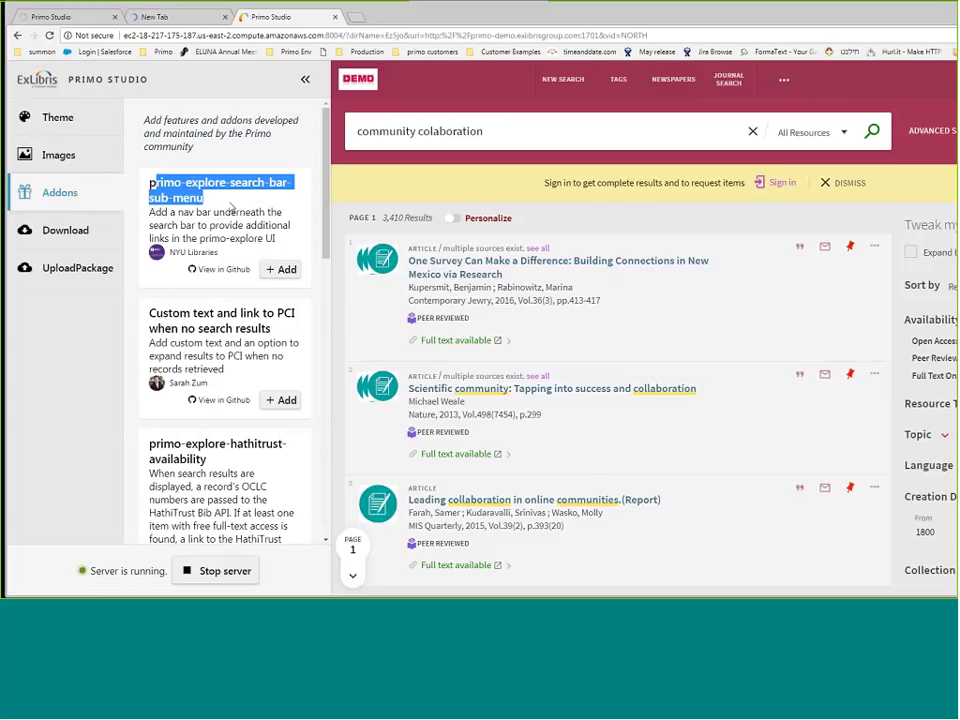
left_click_drag(155, 212, 284, 242)
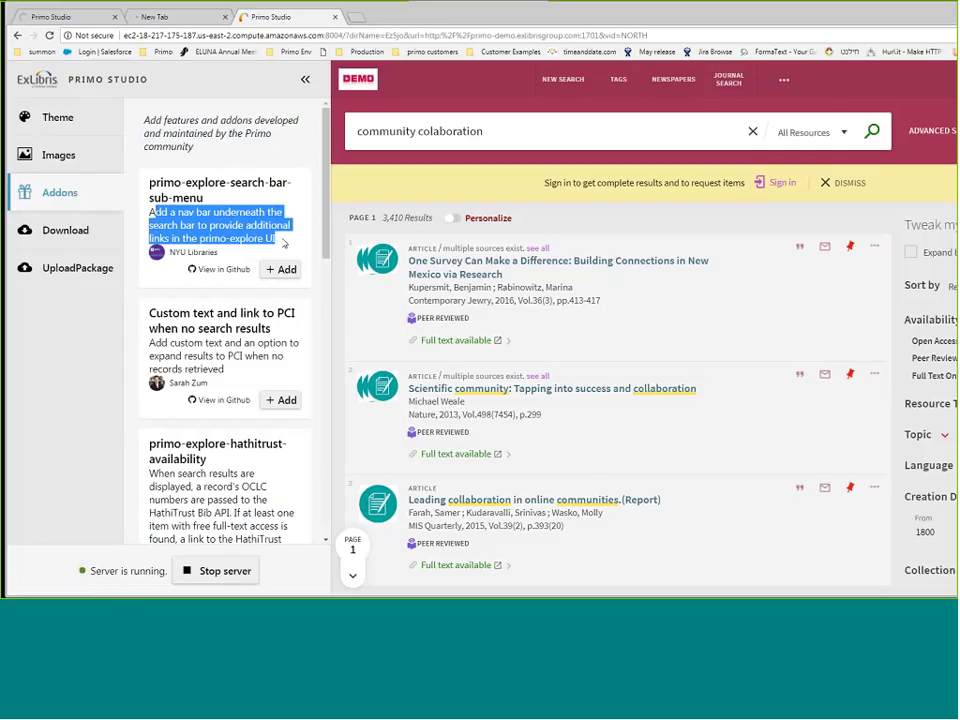
left_click(229, 256)
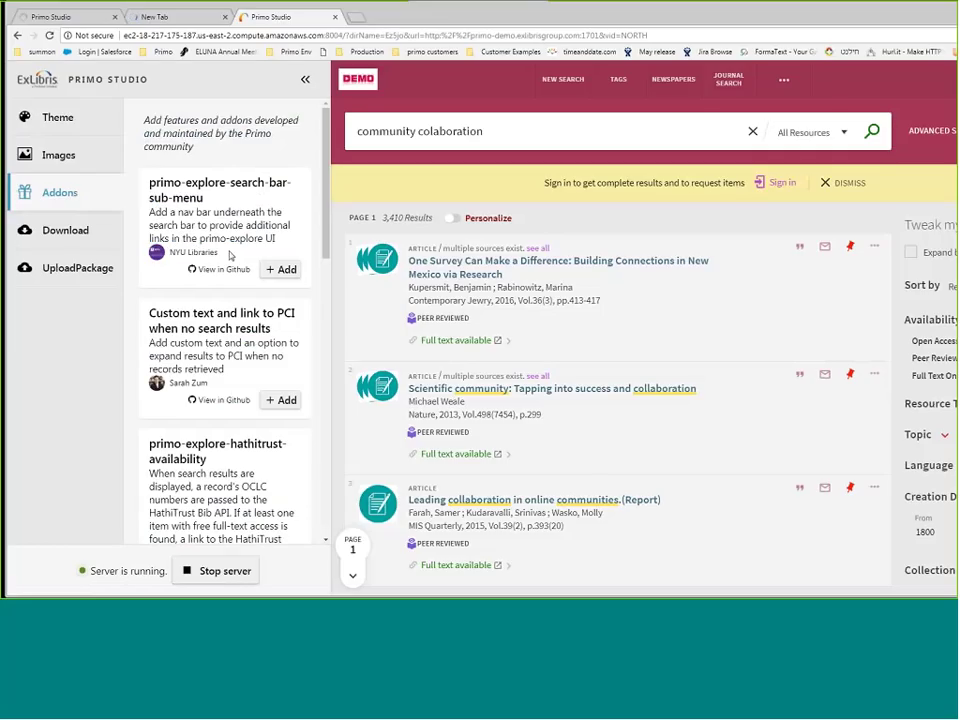
left_click_drag(229, 256, 168, 258)
left_click_drag(156, 182, 205, 198)
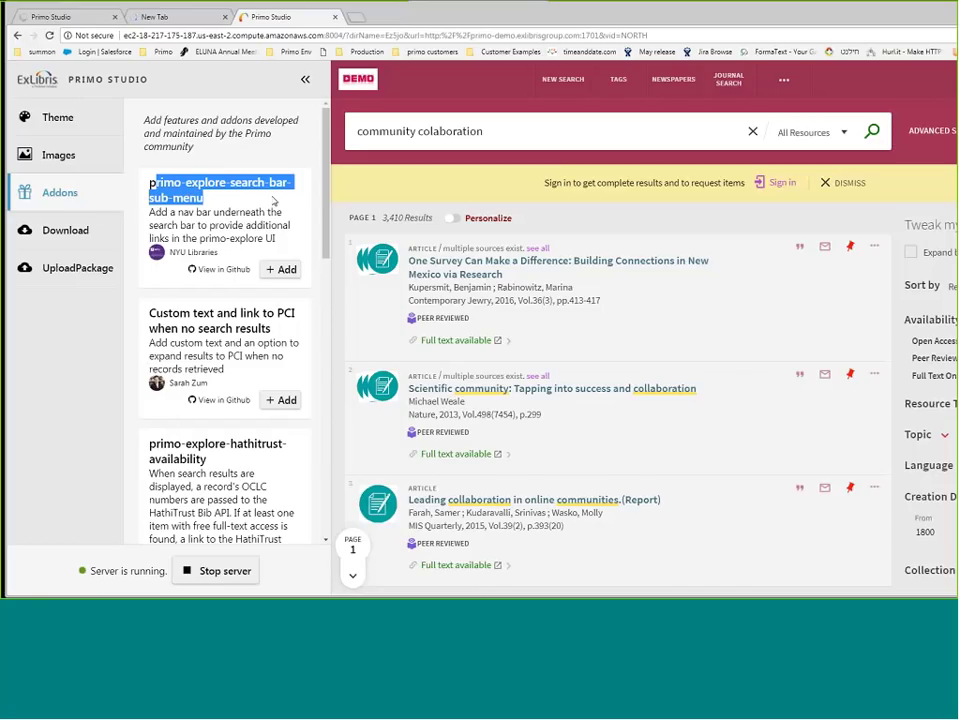
Open the GitHub page of primo-explore-search-bar-sub-menu in a new browser tab and review its README description, screenshot and installation instructions
right_click(209, 277)
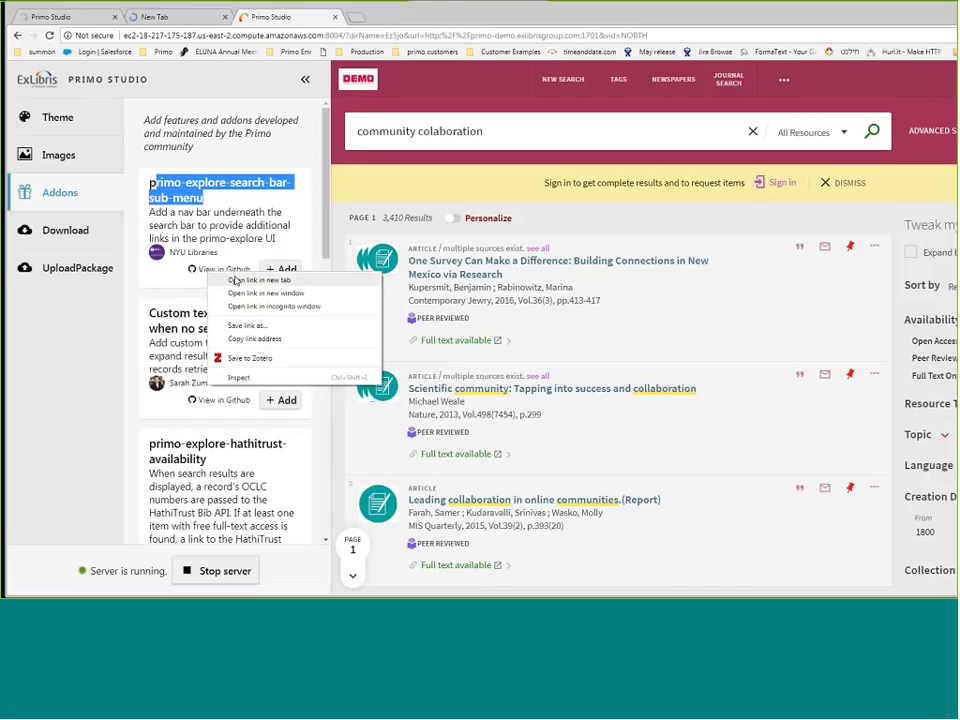
left_click(236, 281)
key("ctrl+Tab")
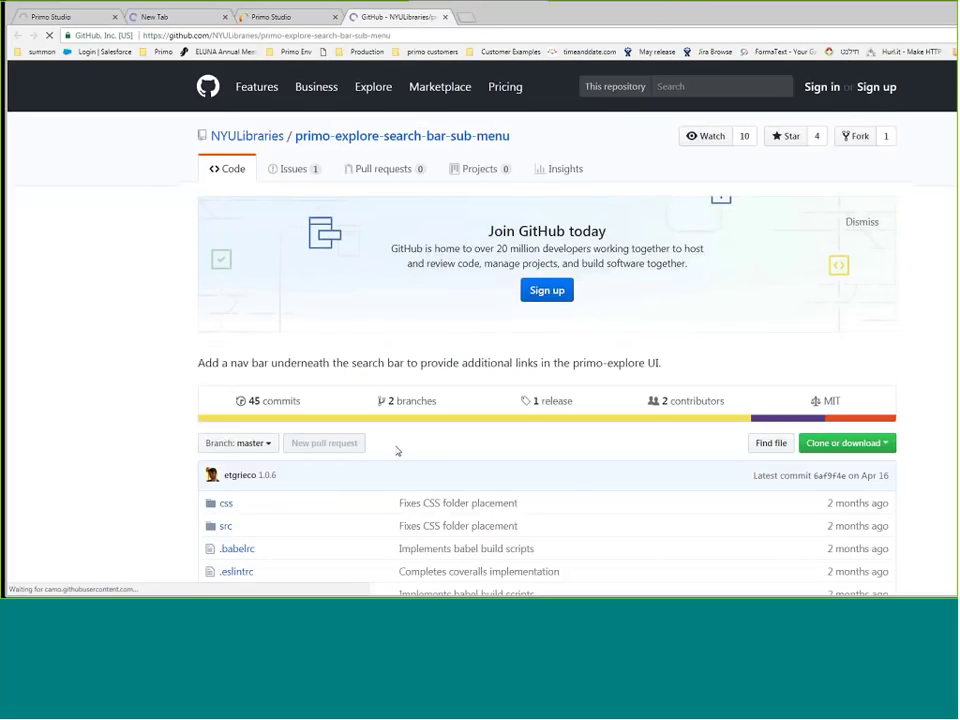
scroll(396, 450, "down", 5)
scroll(398, 452, "down", 6)
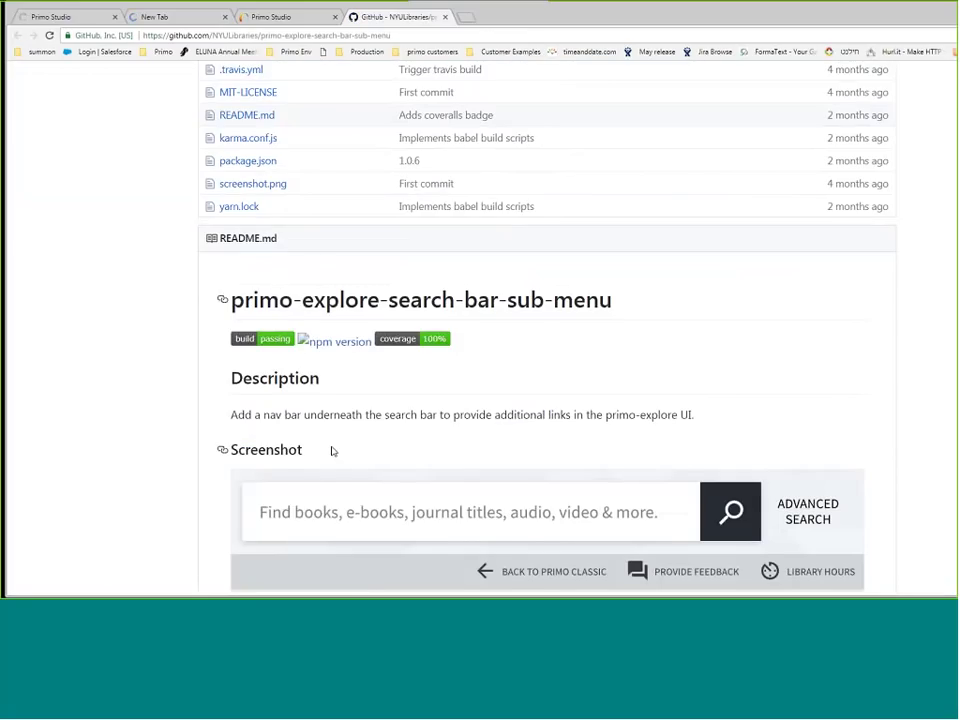
scroll(332, 450, "down", 2)
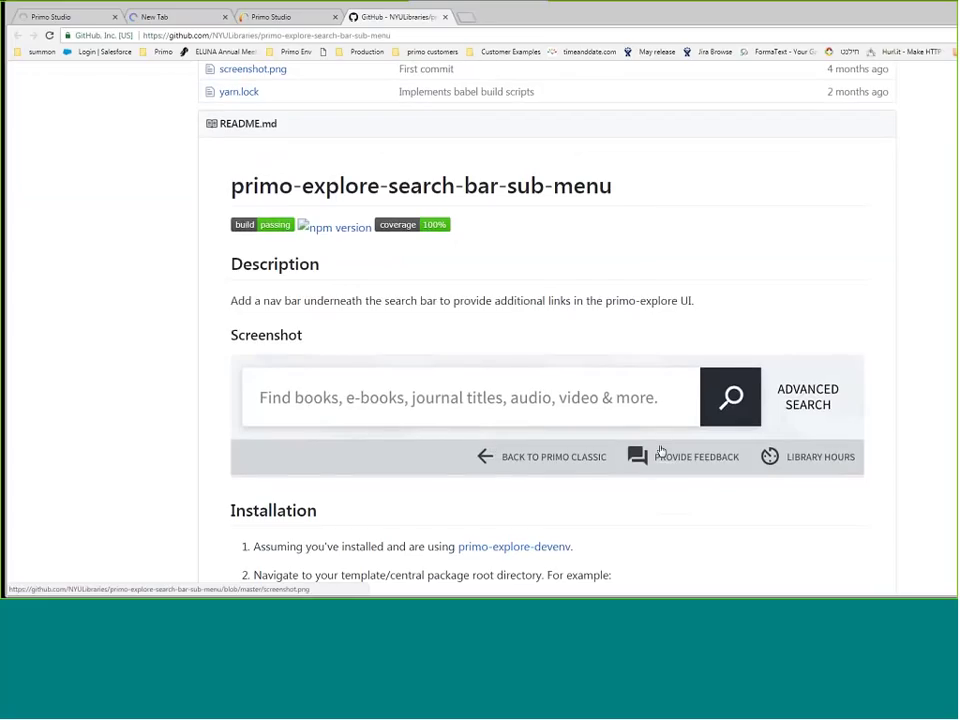
scroll(660, 450, "down", 3)
scroll(660, 450, "up", 10)
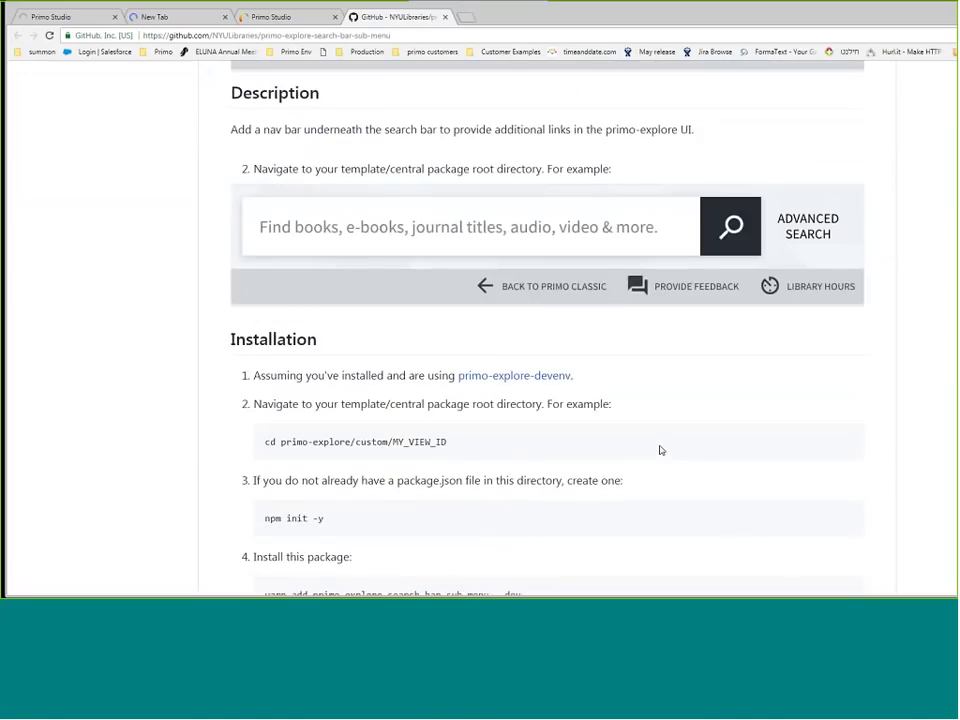
scroll(660, 450, "up", 2)
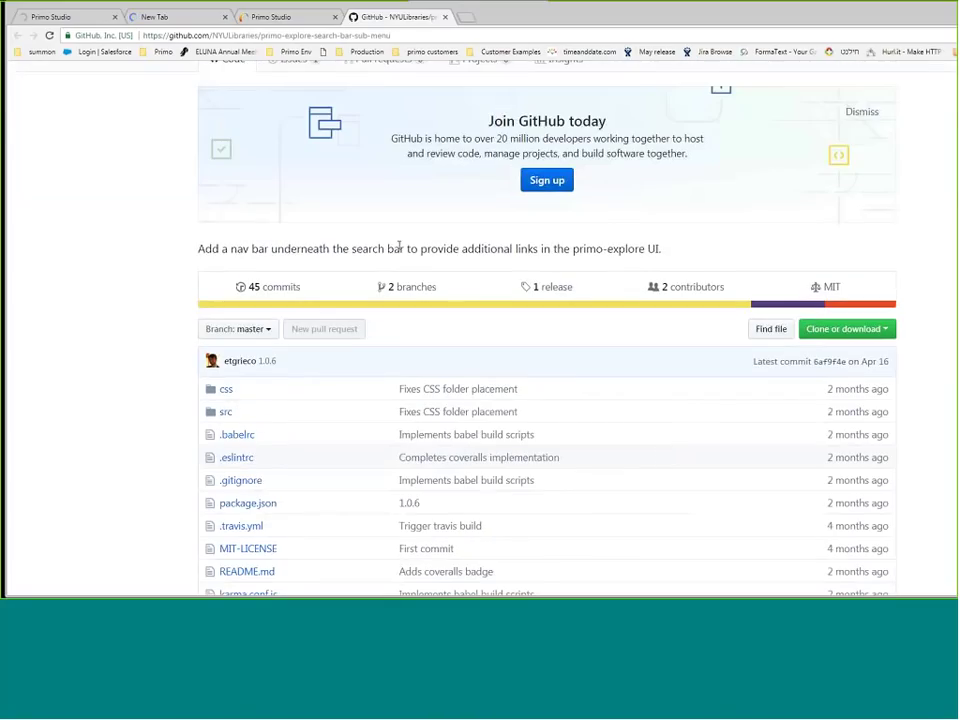
Return to the Primo Studio tab and examine the title and description of the addon Custom text and link to PCI when no search results
scroll(396, 251, "up", 2)
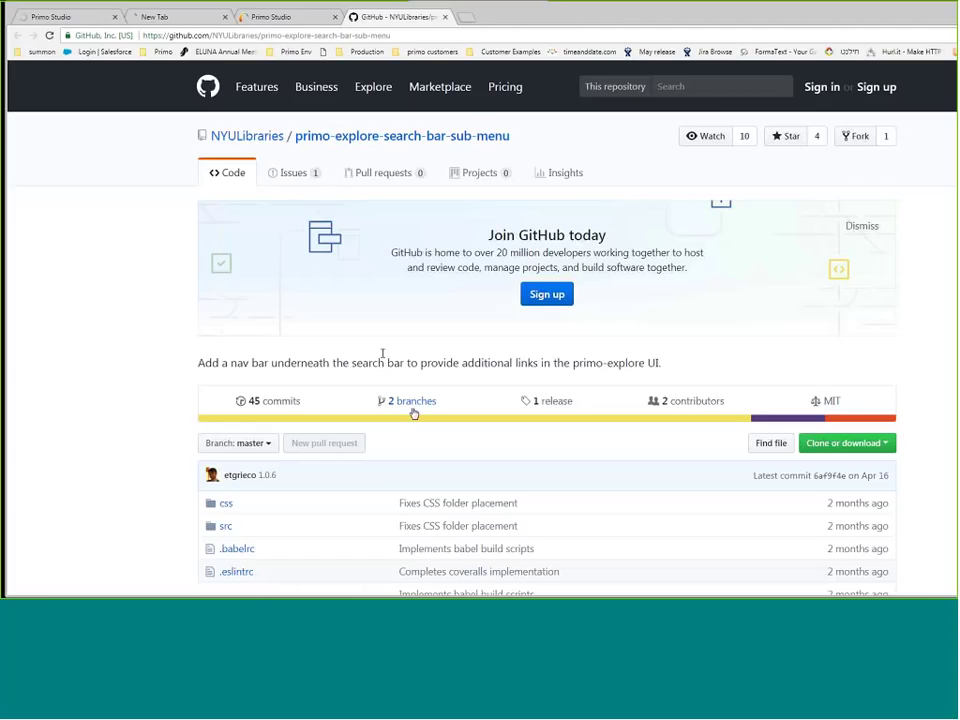
left_click(290, 19)
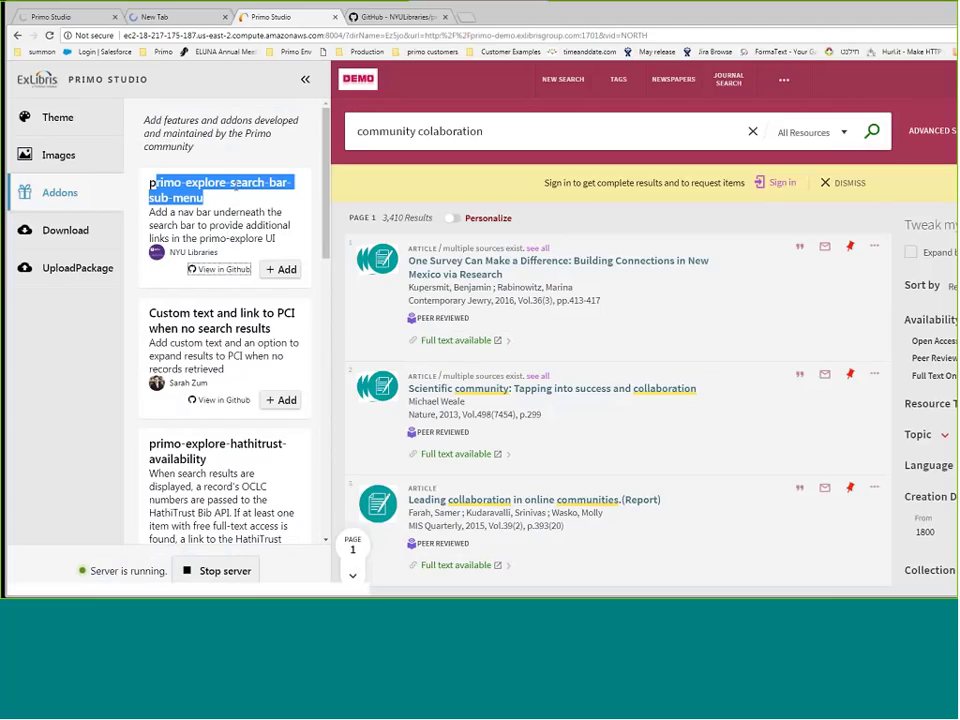
left_click(248, 224)
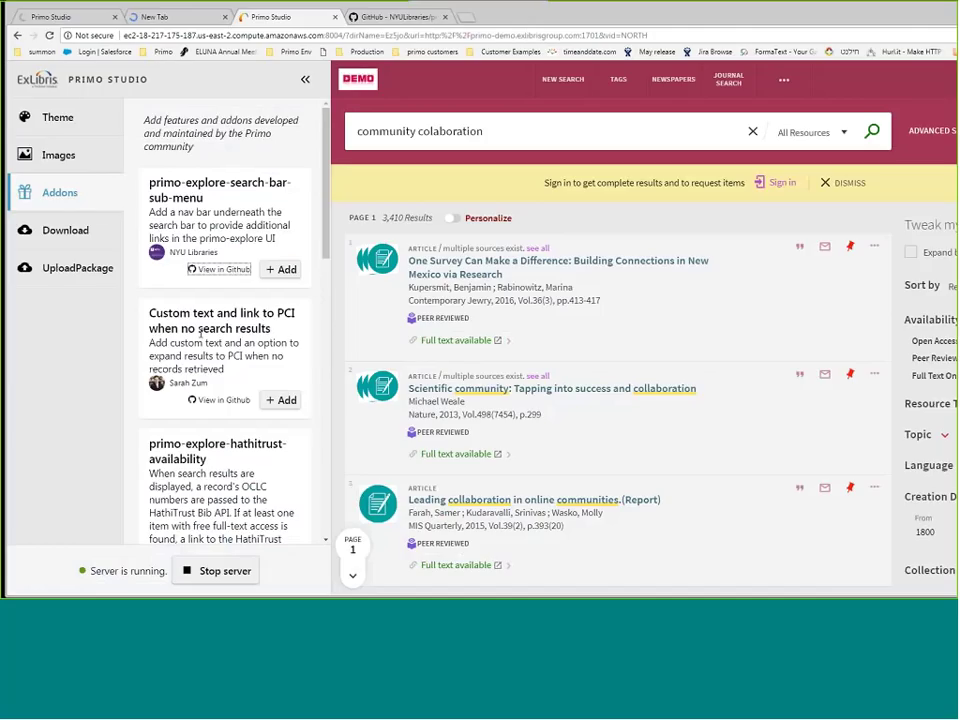
scroll(202, 334, "down", 1)
scroll(202, 335, "down", 1)
left_click_drag(149, 256, 260, 300)
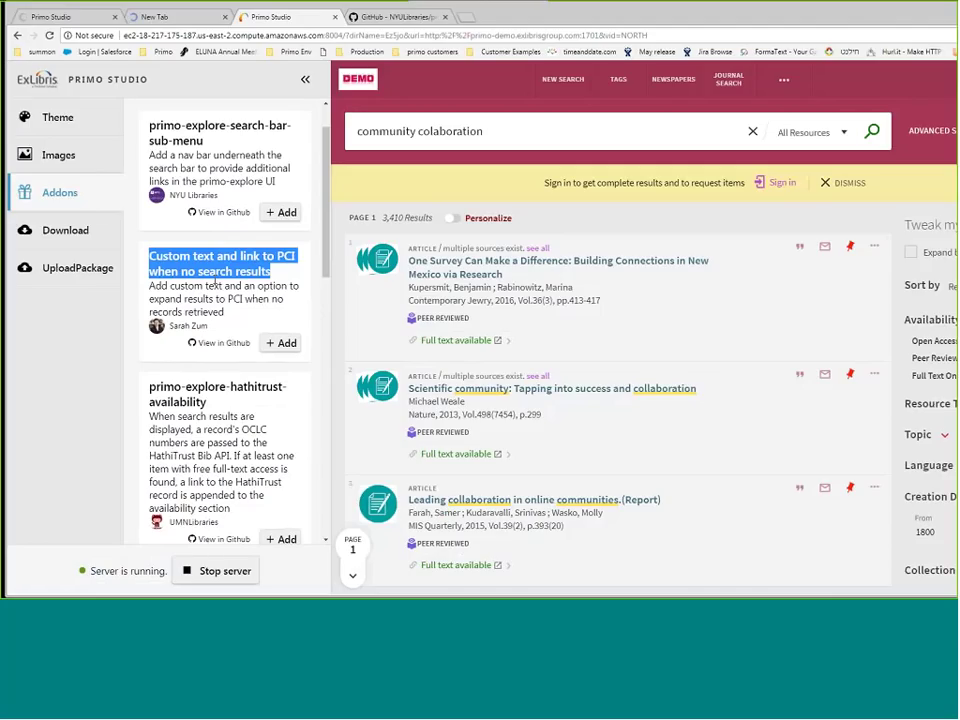
left_click(213, 282)
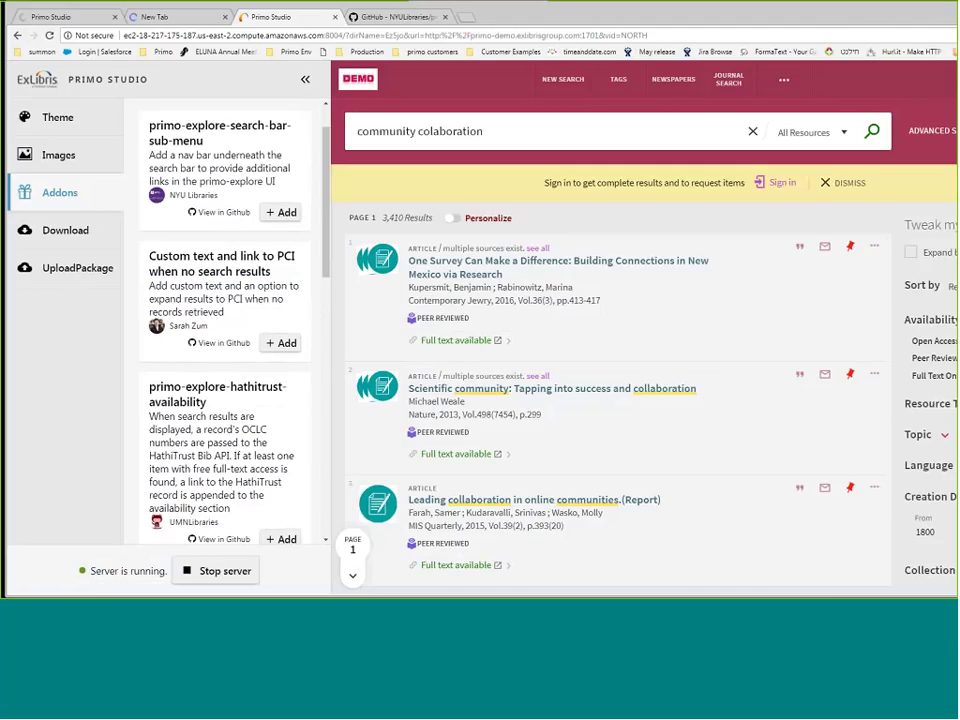
left_click_drag(150, 256, 279, 256)
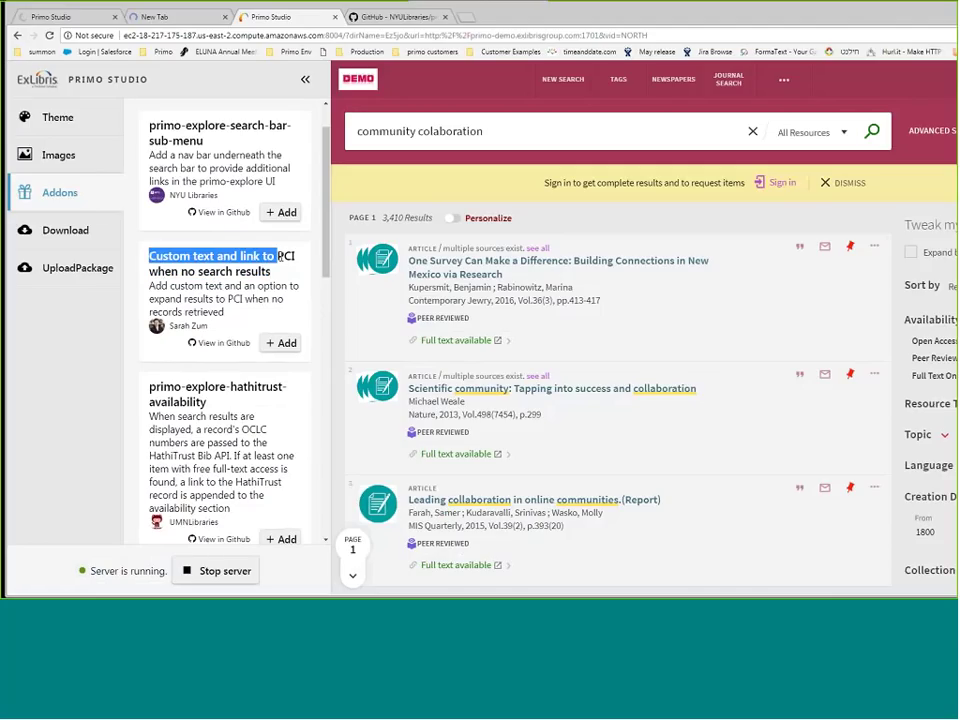
left_click(222, 268)
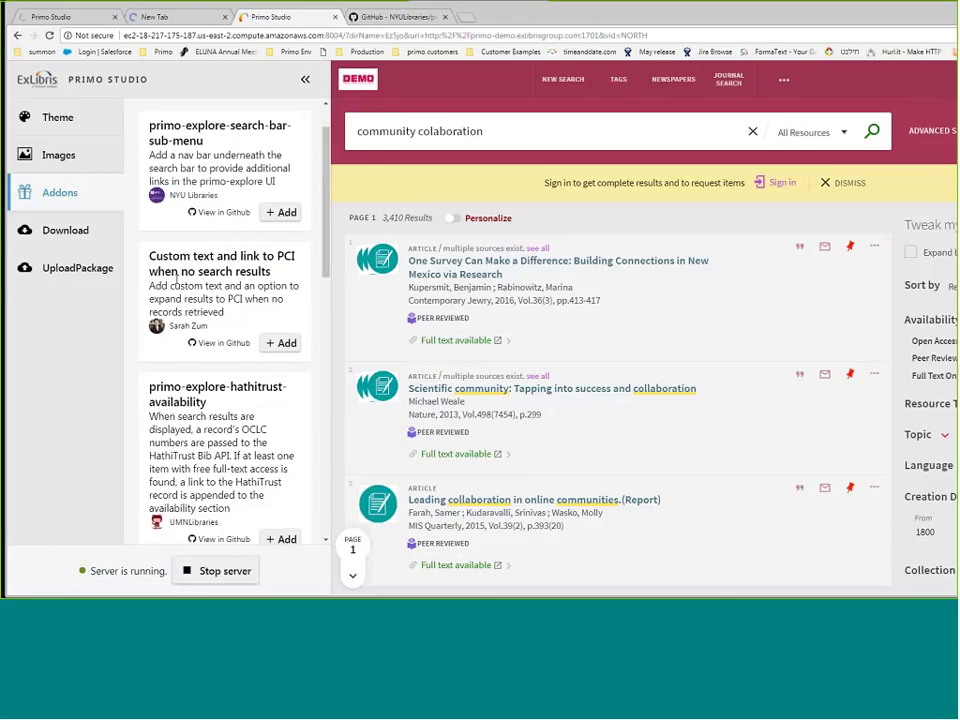
Search the previewed catalog for the nonsense term nosearchsdfdffgh and examine the message and suggestions on the results page
left_click(397, 134)
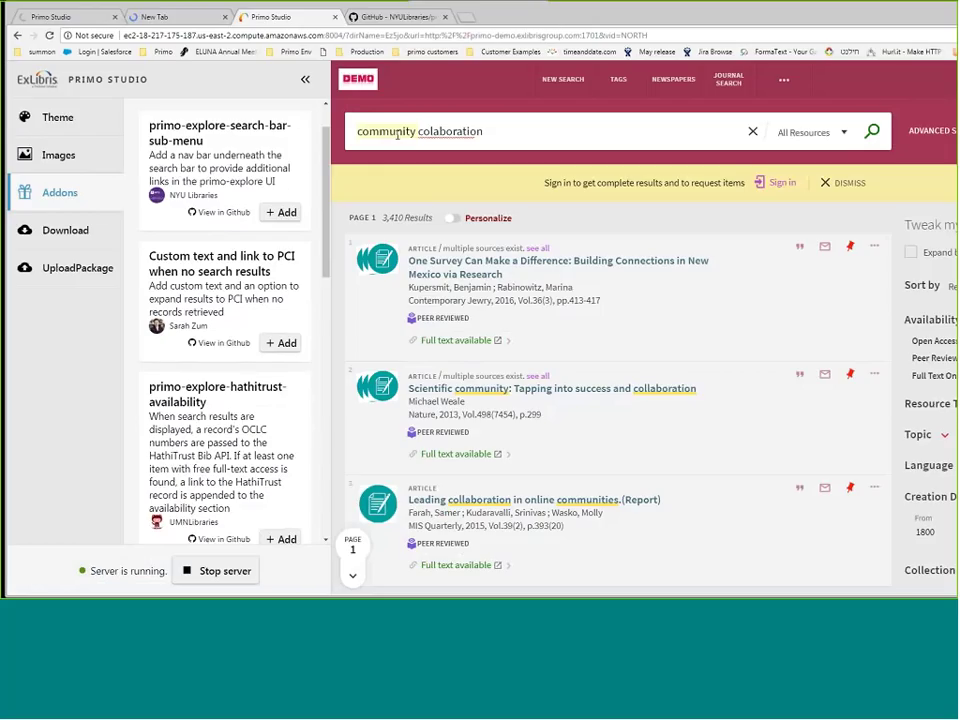
key("ctrl+a")
type("nosea")
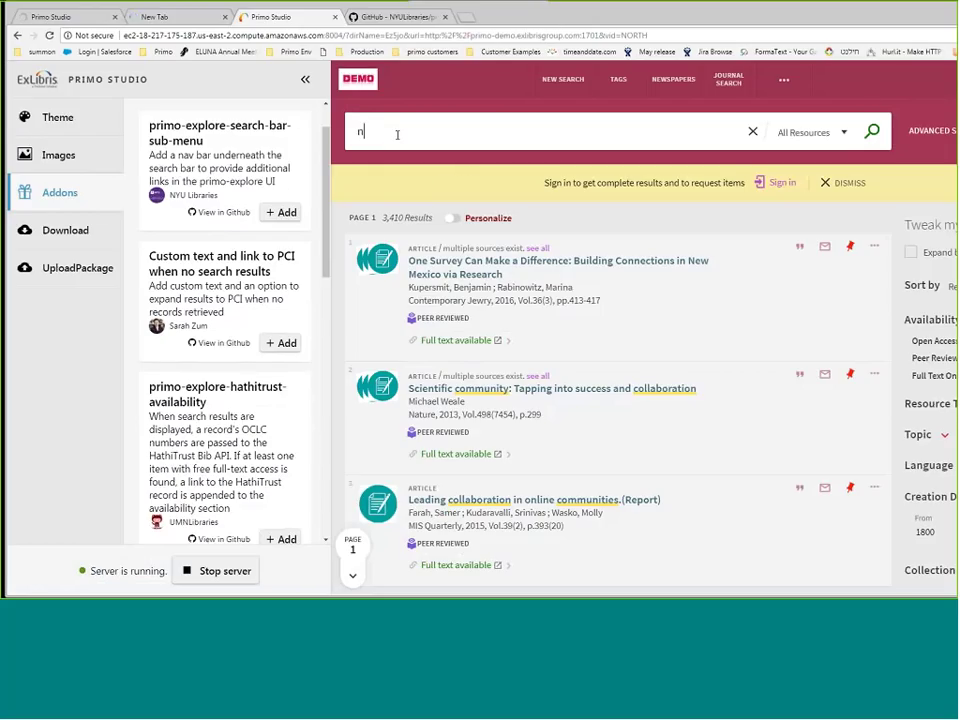
type("rchsdfdffgh")
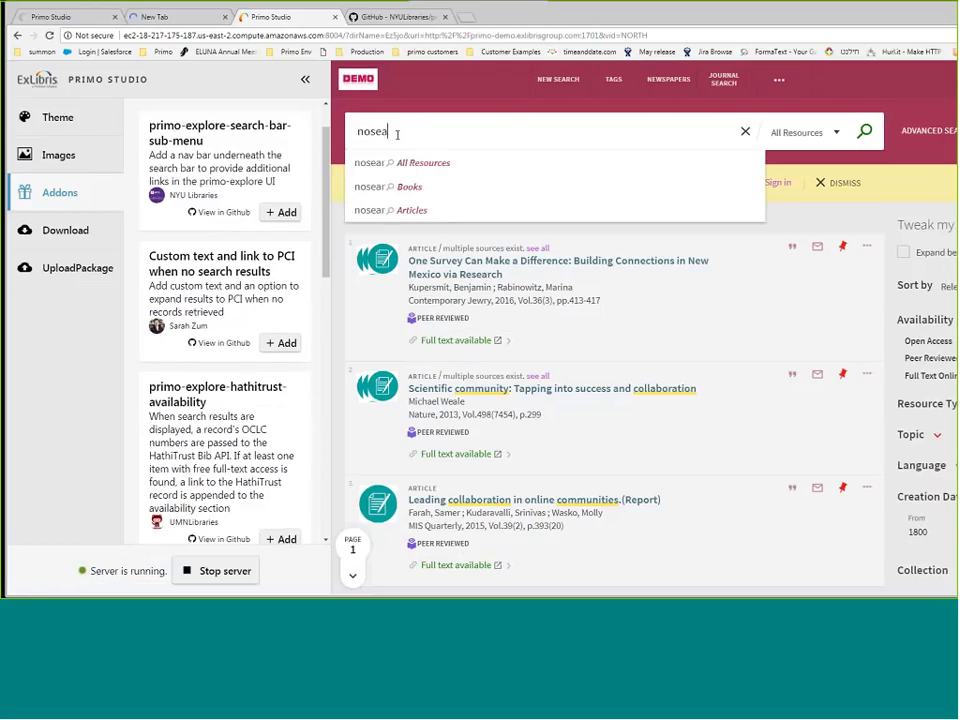
key("Return")
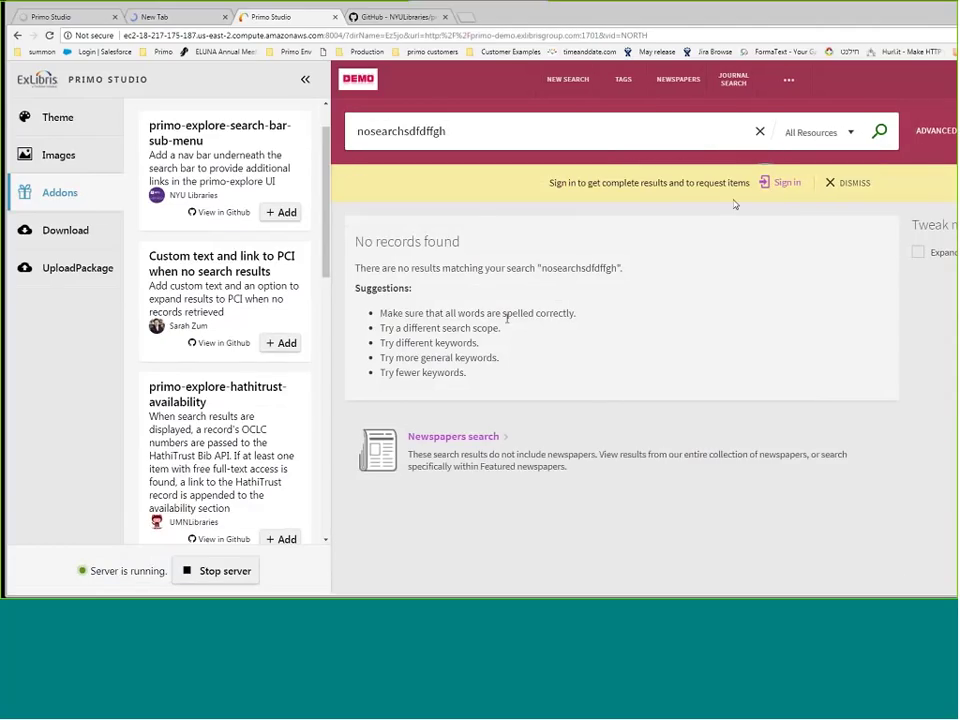
left_click_drag(458, 240, 512, 393)
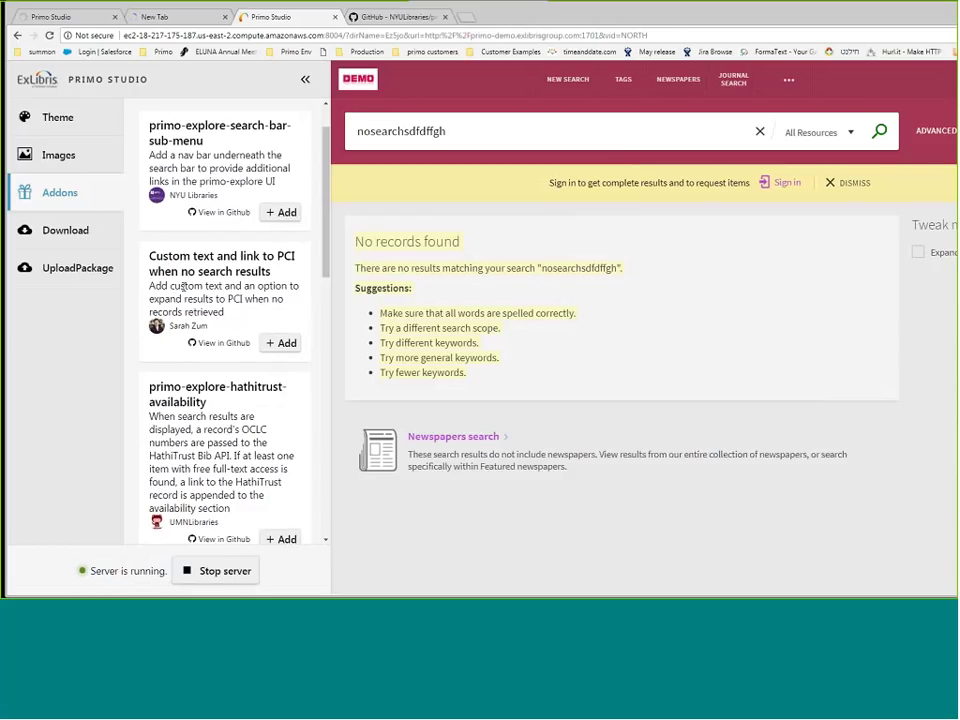
Add the Custom text and link to PCI when no search results addon to preview its effect, and remove it again
left_click_drag(175, 289, 283, 313)
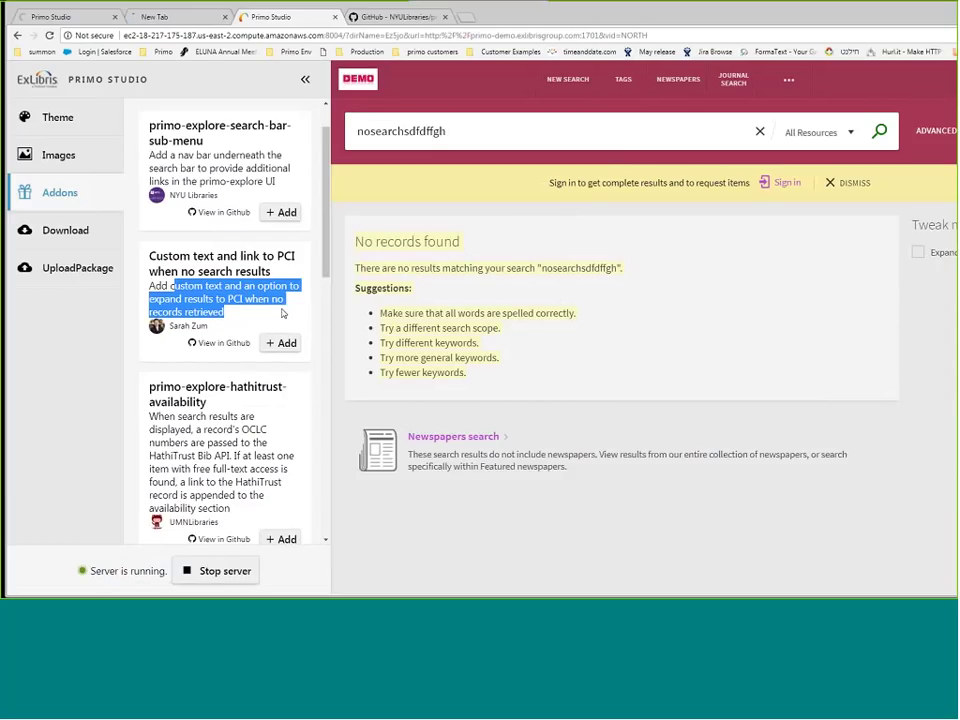
left_click(434, 361)
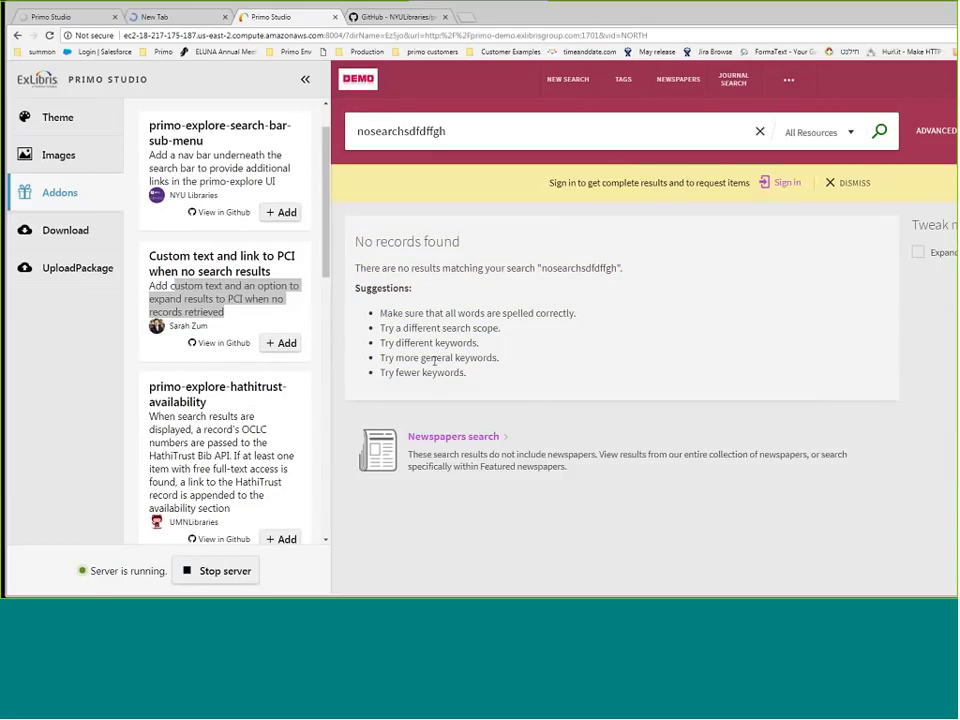
left_click(281, 342)
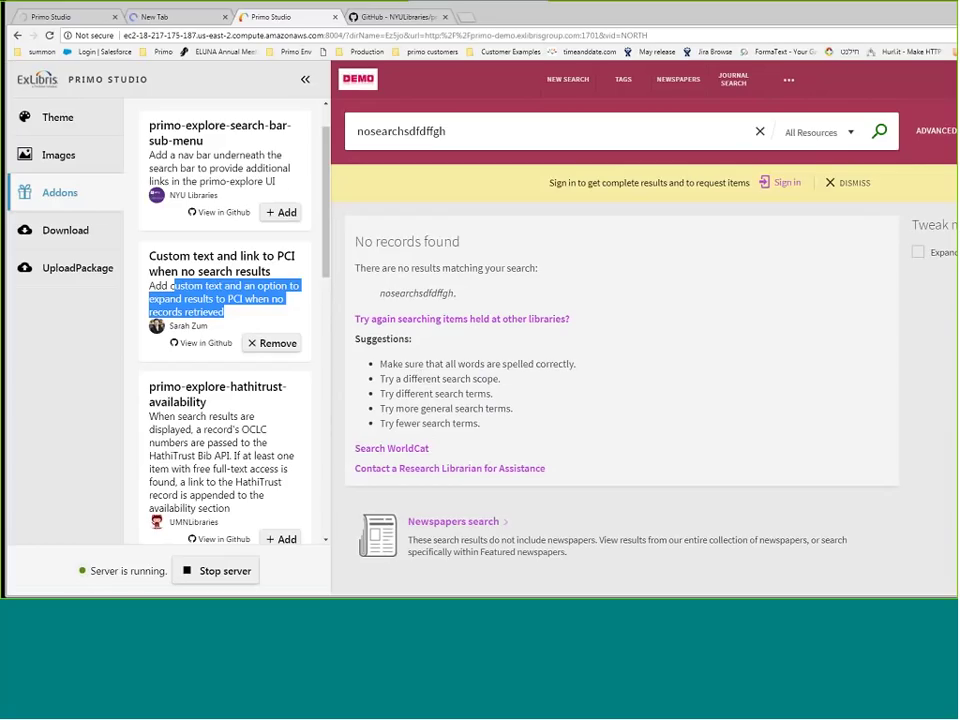
left_click(286, 344)
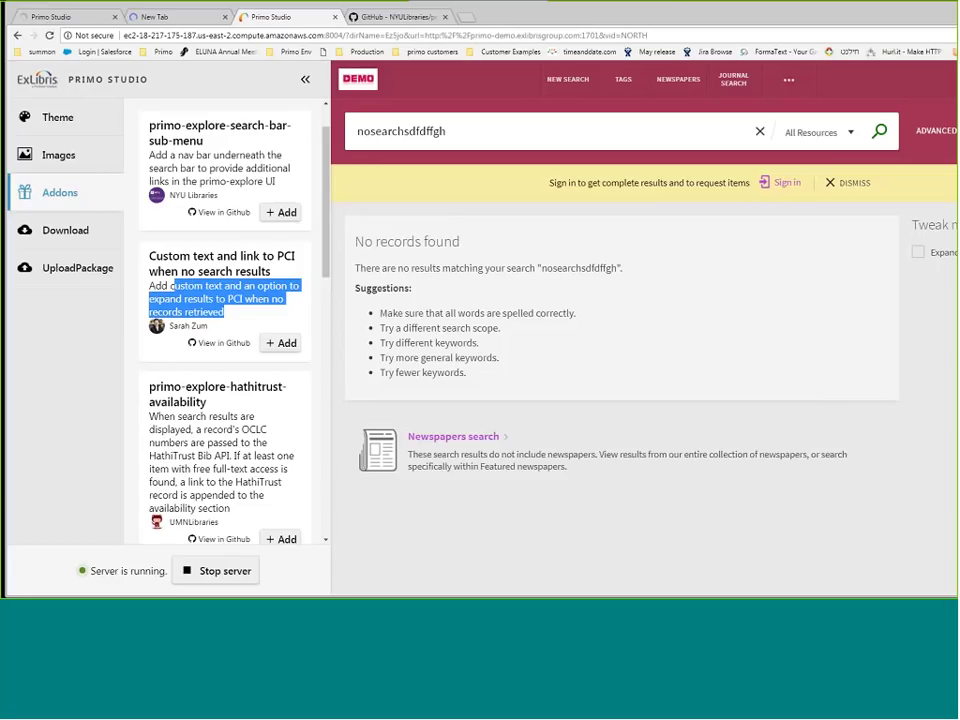
Search the previewed catalog for history
left_click(427, 131)
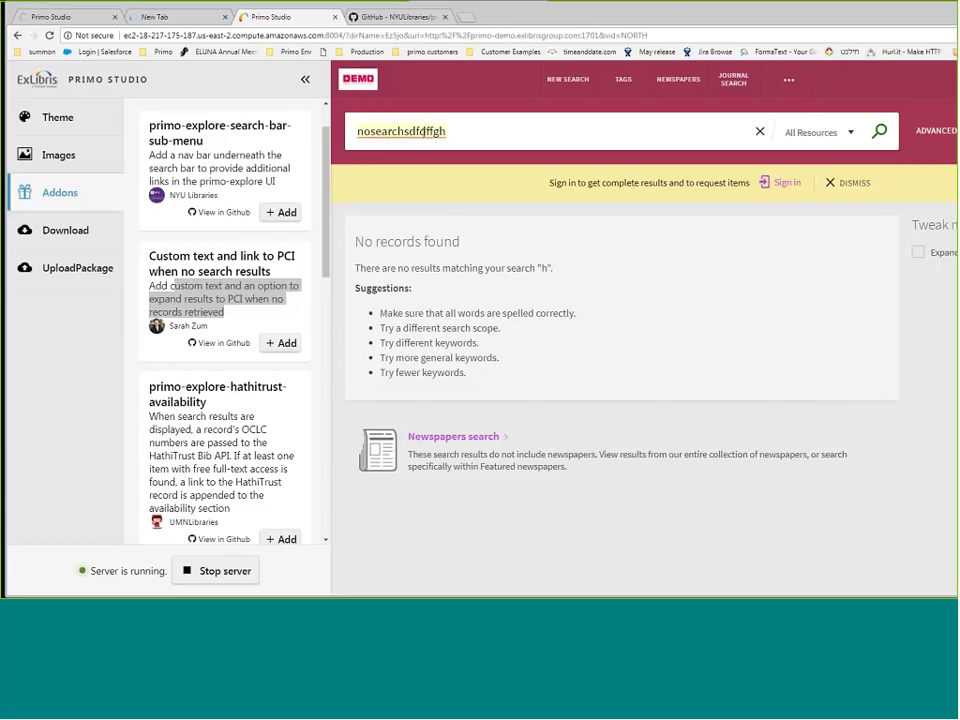
type("history")
key("Return")
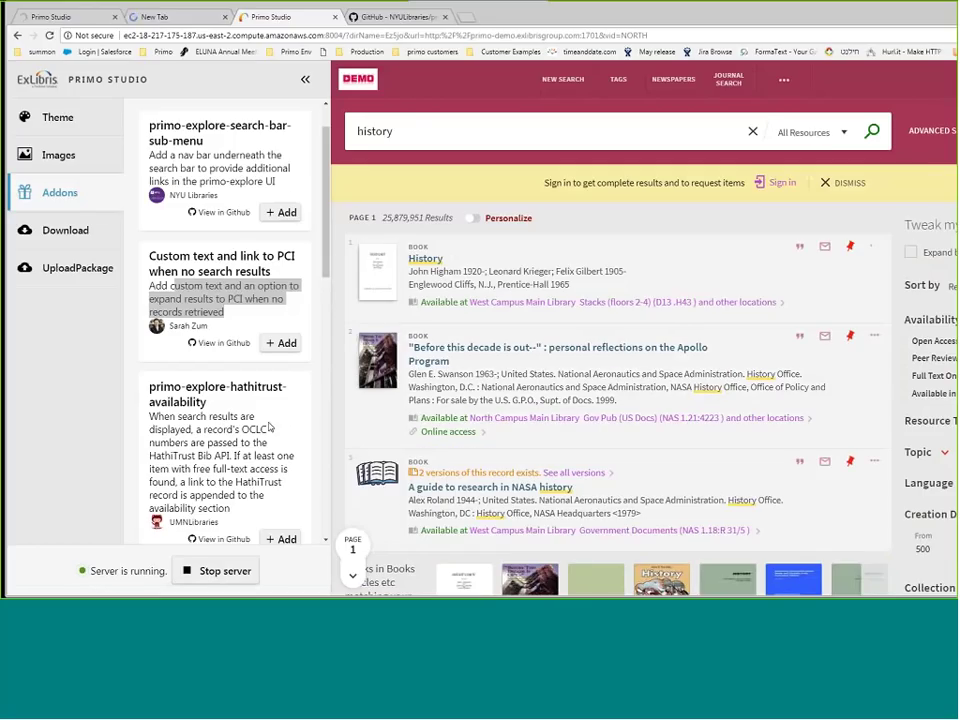
Review the description of the primo-explore-hathitrust-availability addon and add it to the view
scroll(210, 330, "down", 2)
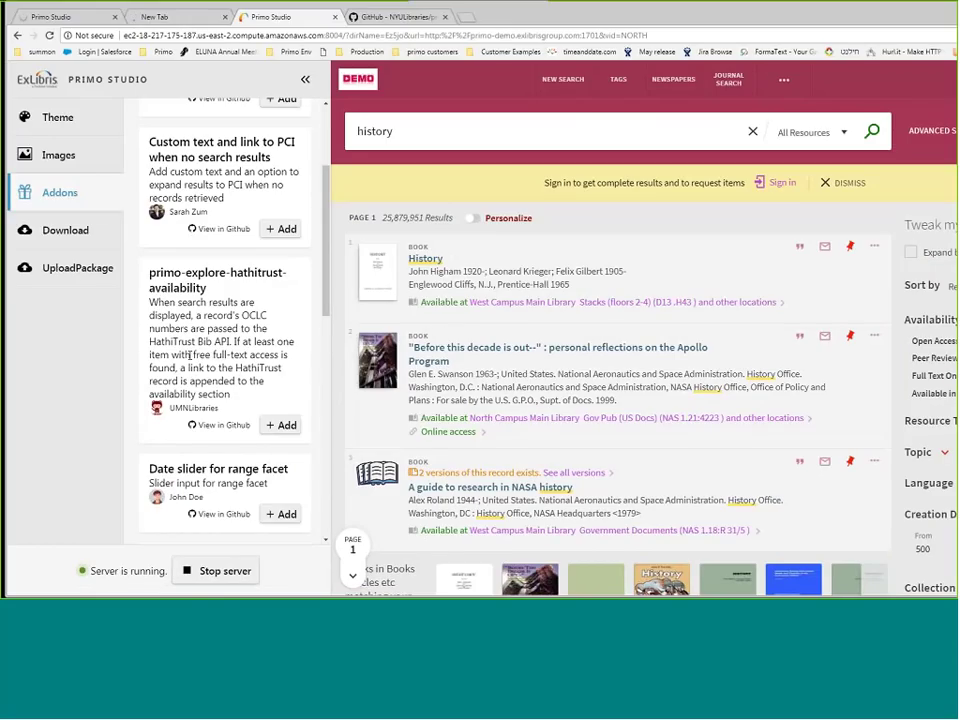
left_click_drag(191, 354, 280, 355)
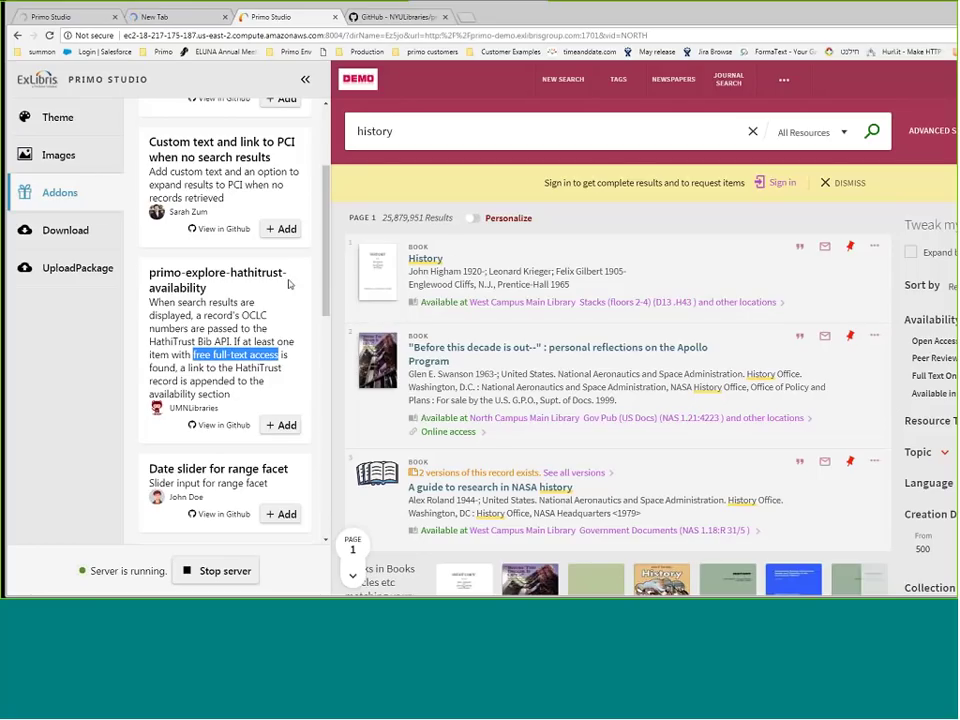
left_click(282, 428)
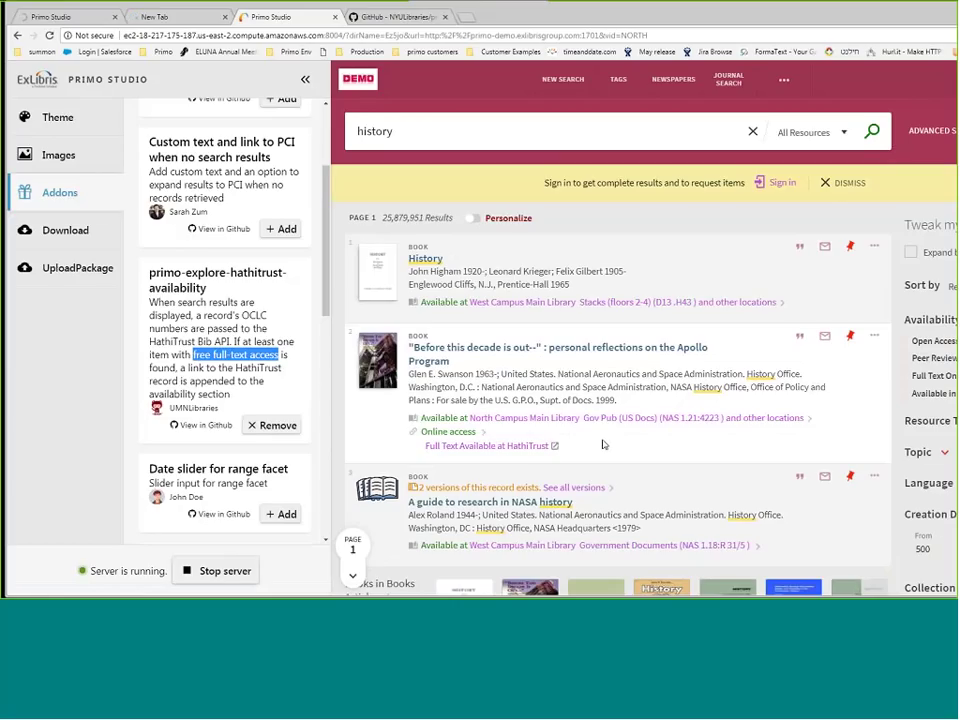
Check the Creation Date facet beside the search results and add the Date slider for range facet addon
scroll(605, 444, "down", 3)
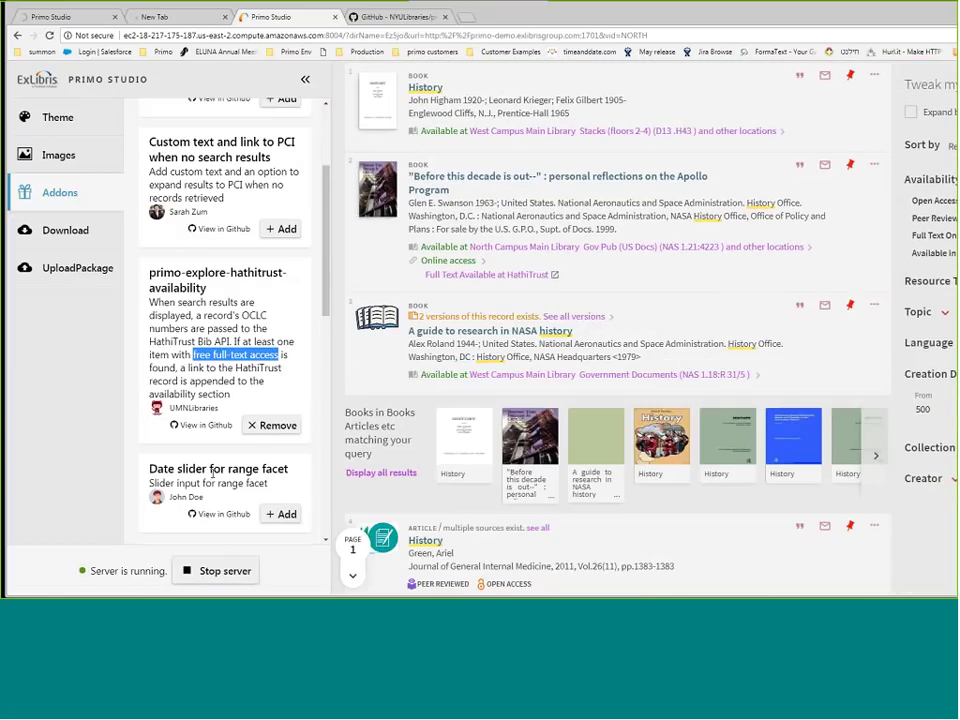
left_click_drag(182, 469, 268, 484)
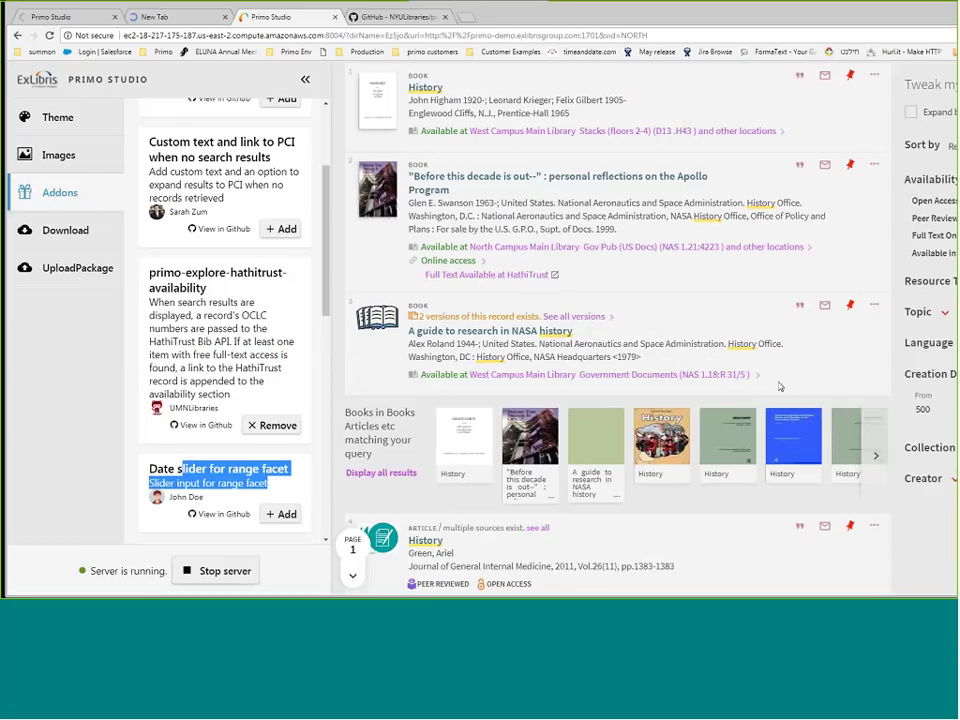
left_click(305, 79)
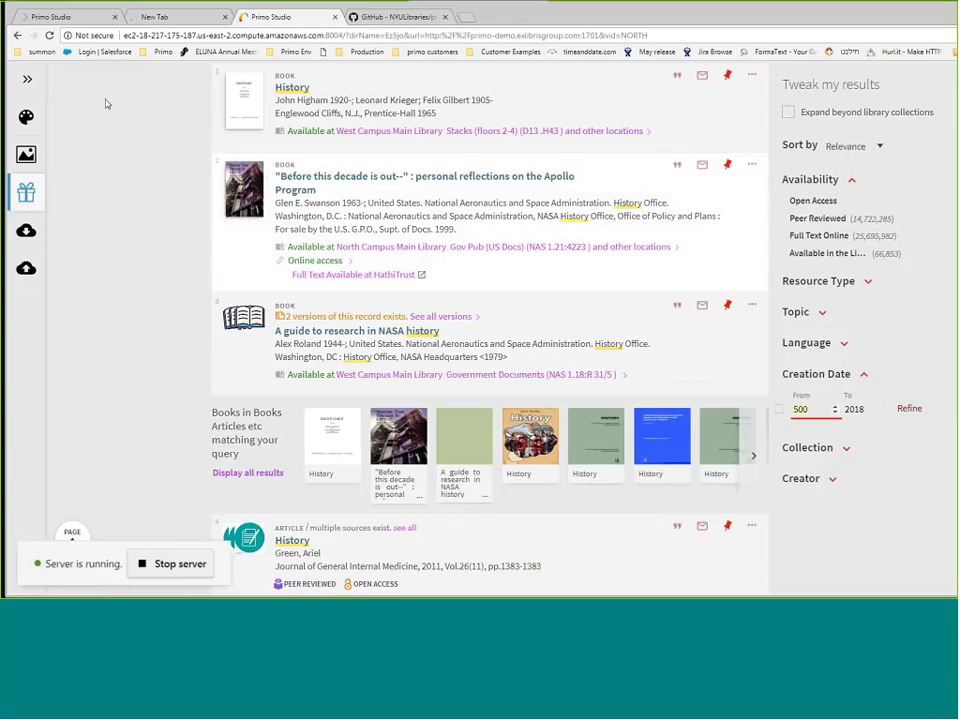
left_click(25, 78)
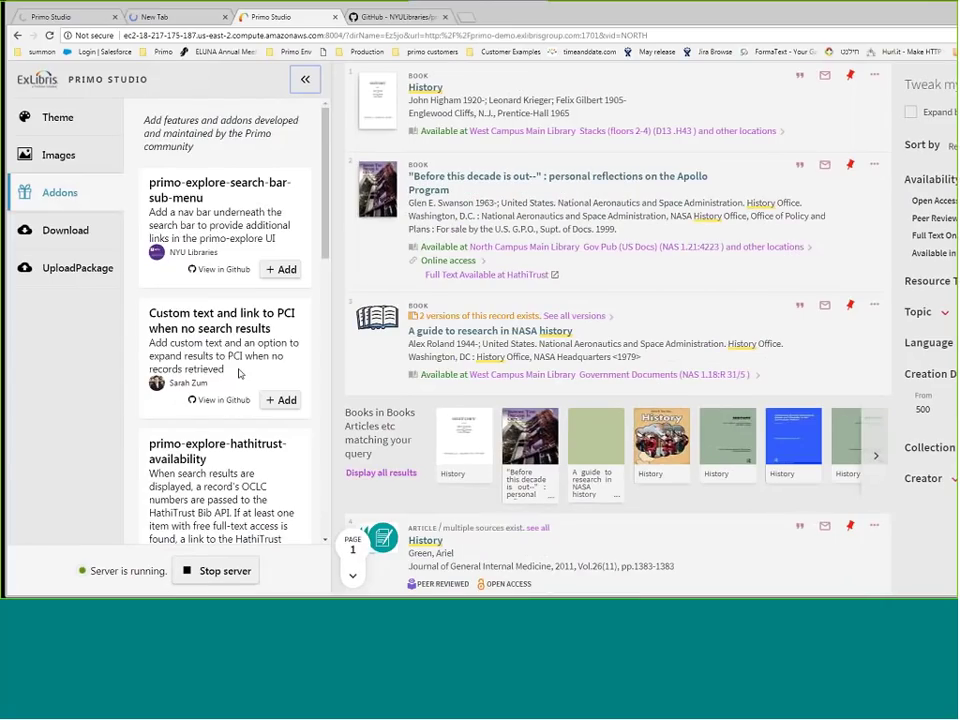
scroll(200, 357, "down", 3)
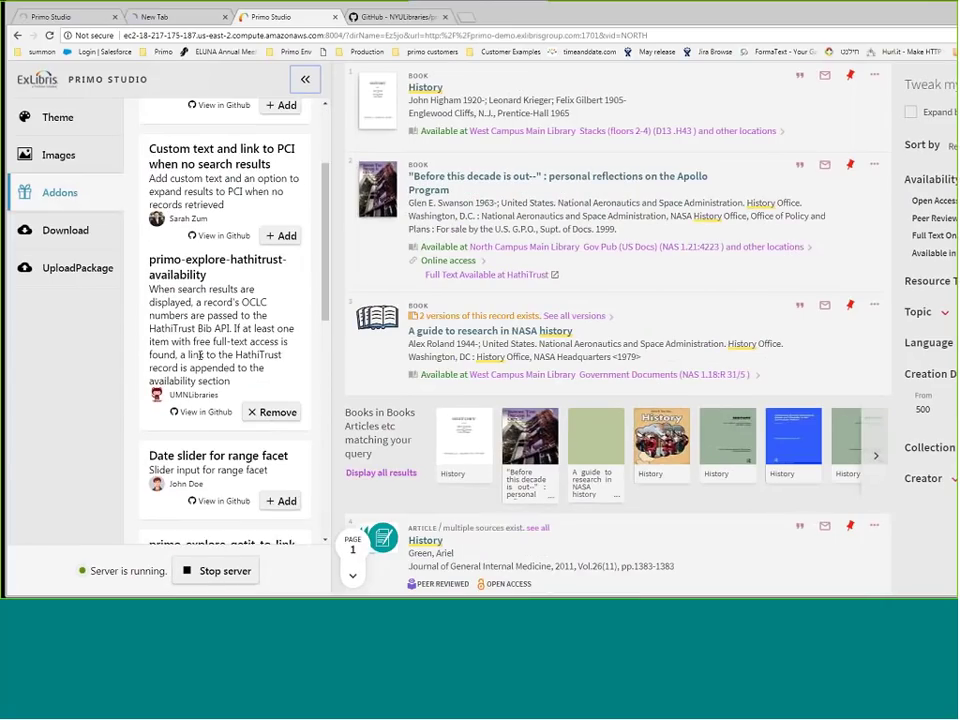
scroll(200, 355, "down", 1)
left_click(282, 457)
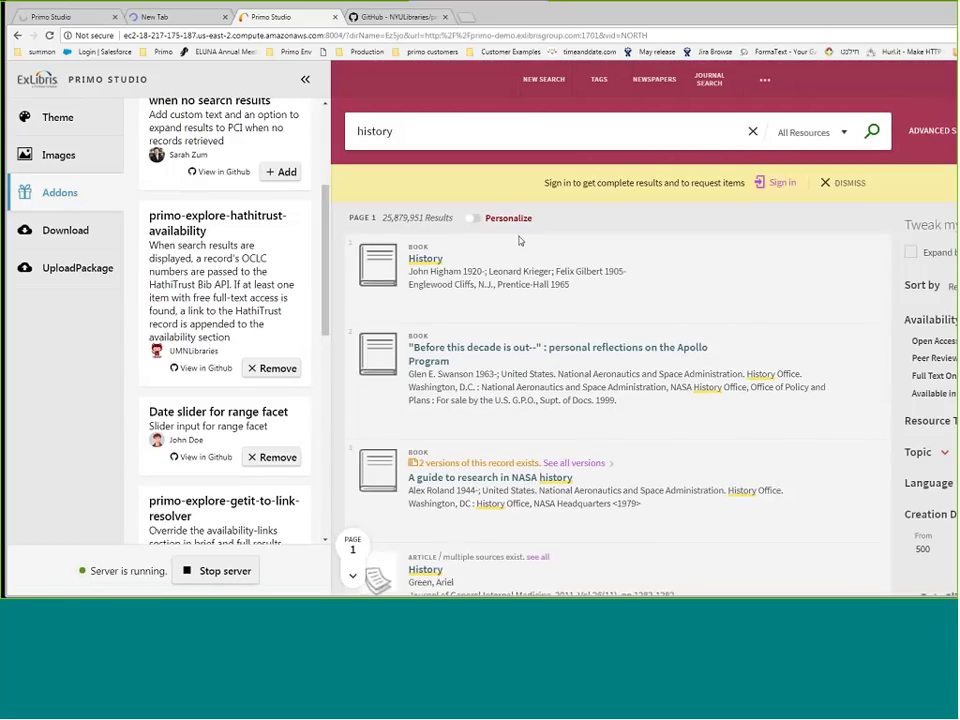
Collapse the studio sidebar and set the Creation Date range to about 526 to 1272 with the Date Slider
left_click(305, 80)
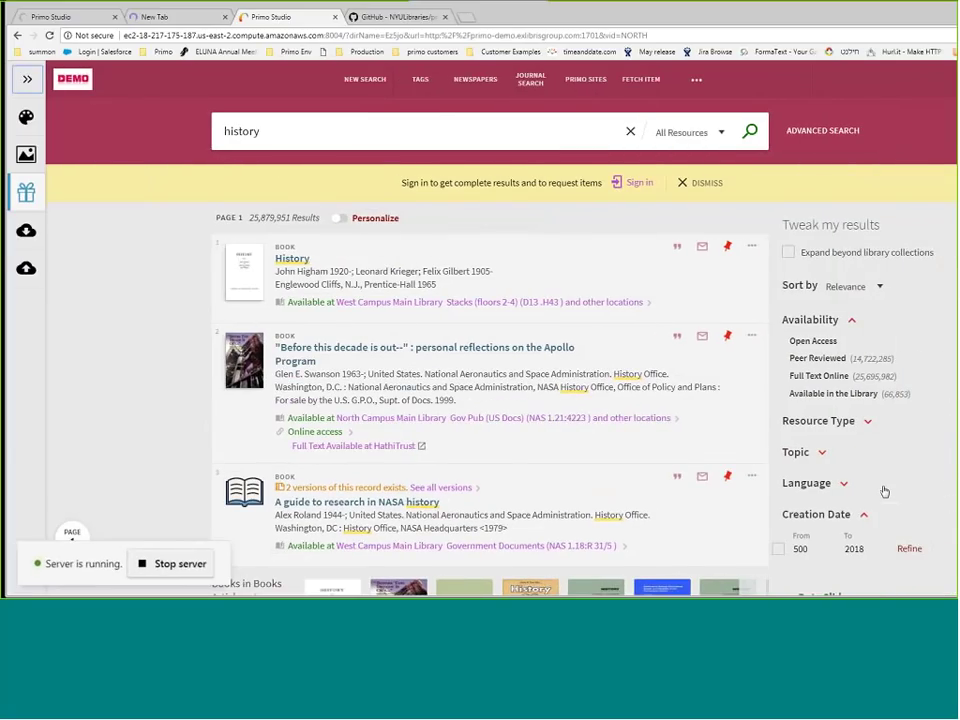
scroll(884, 491, "down", 1)
scroll(830, 503, "down", 2)
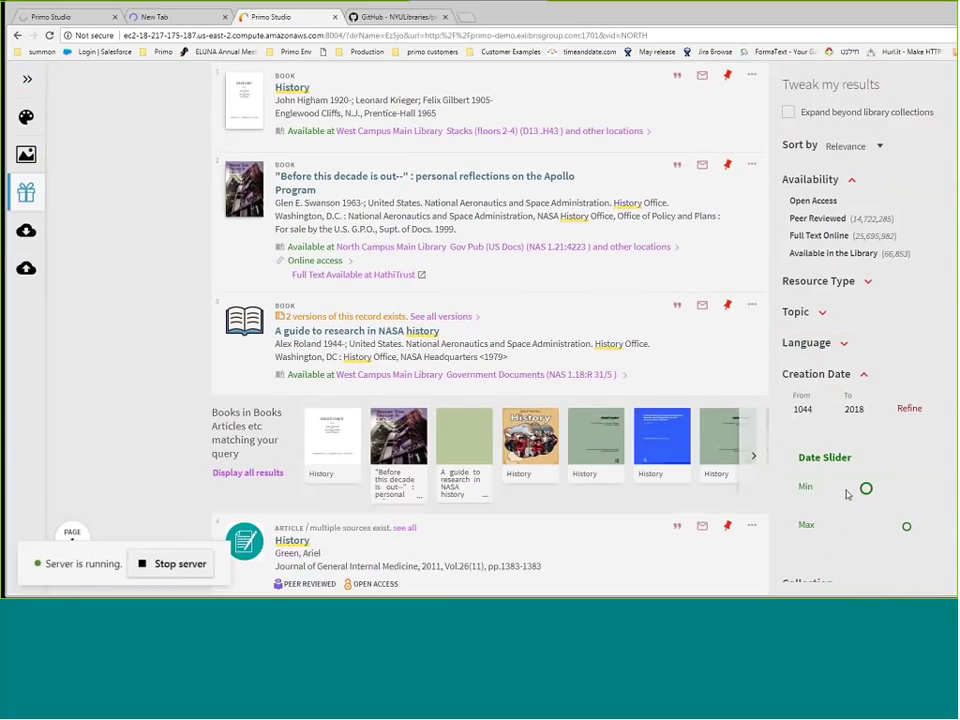
left_click_drag(905, 527, 866, 523)
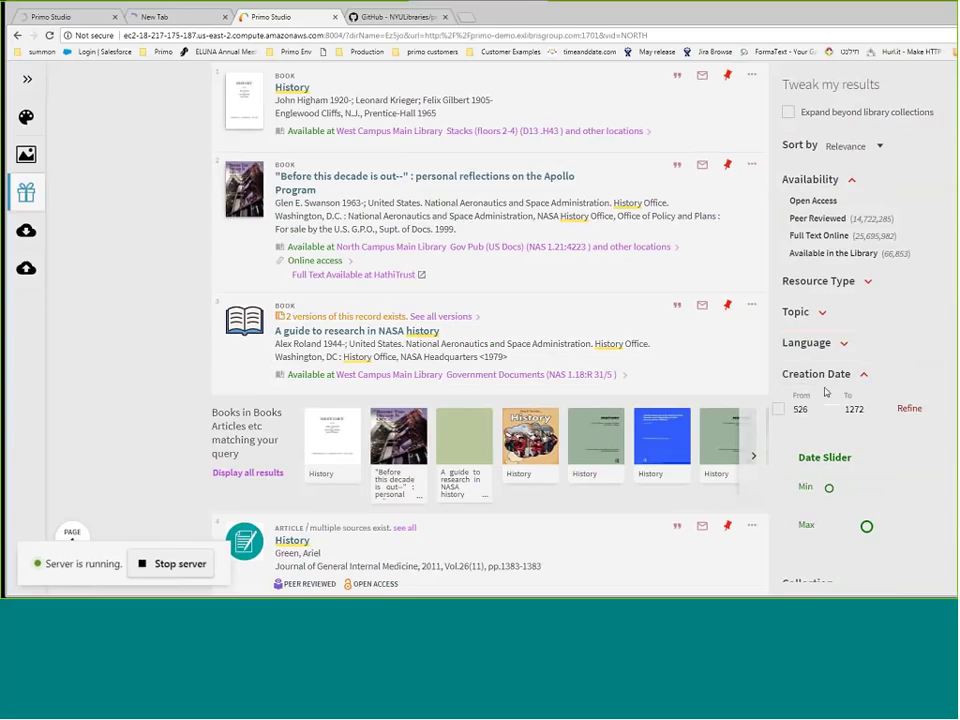
Expand the studio sidebar and open the configuration form for adding the primo-explore-search-bar-sub-menu addon
left_click(27, 78)
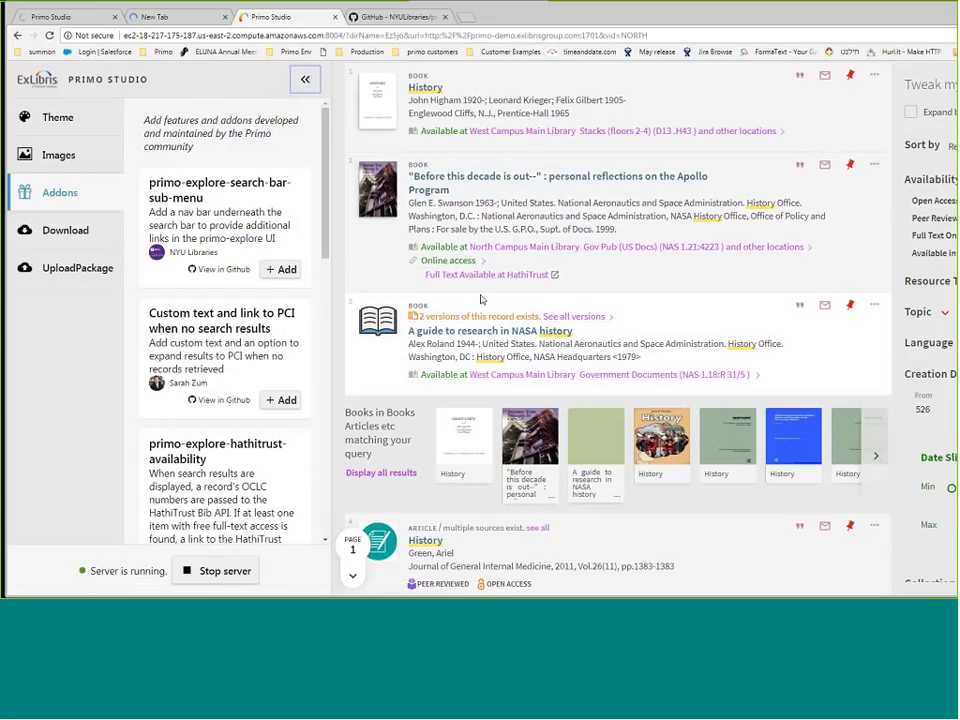
scroll(732, 393, "up", 3)
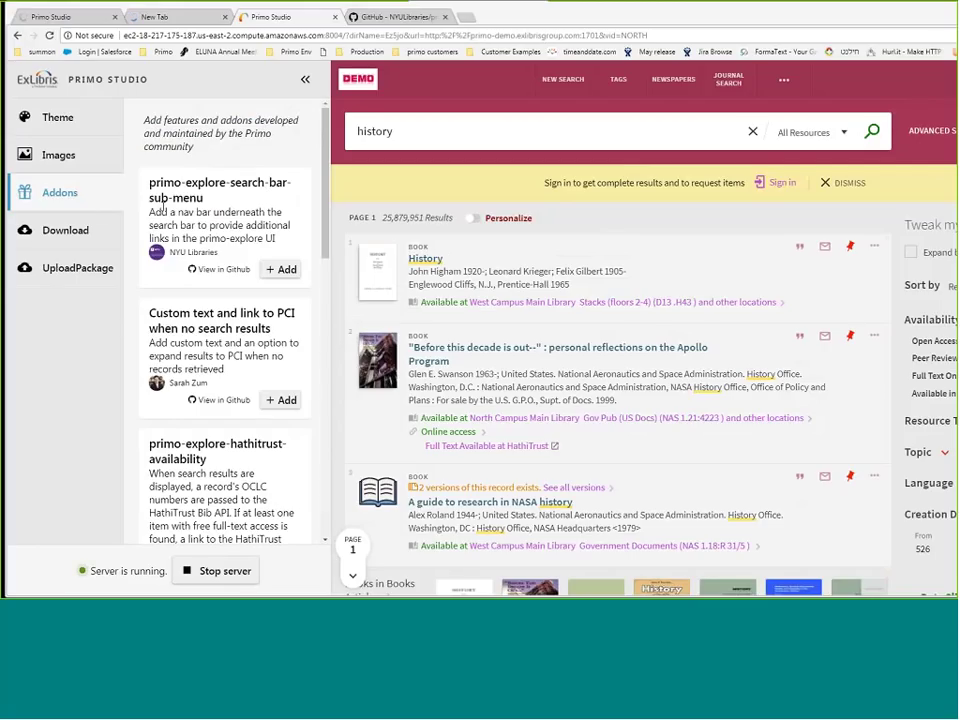
left_click_drag(185, 183, 295, 190)
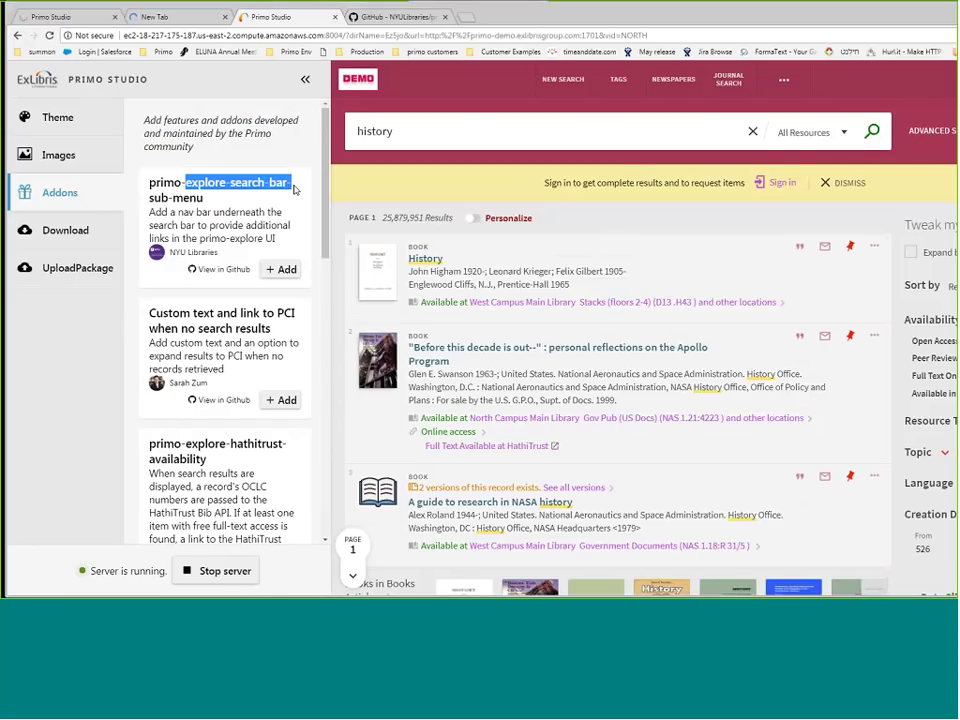
left_click(216, 216)
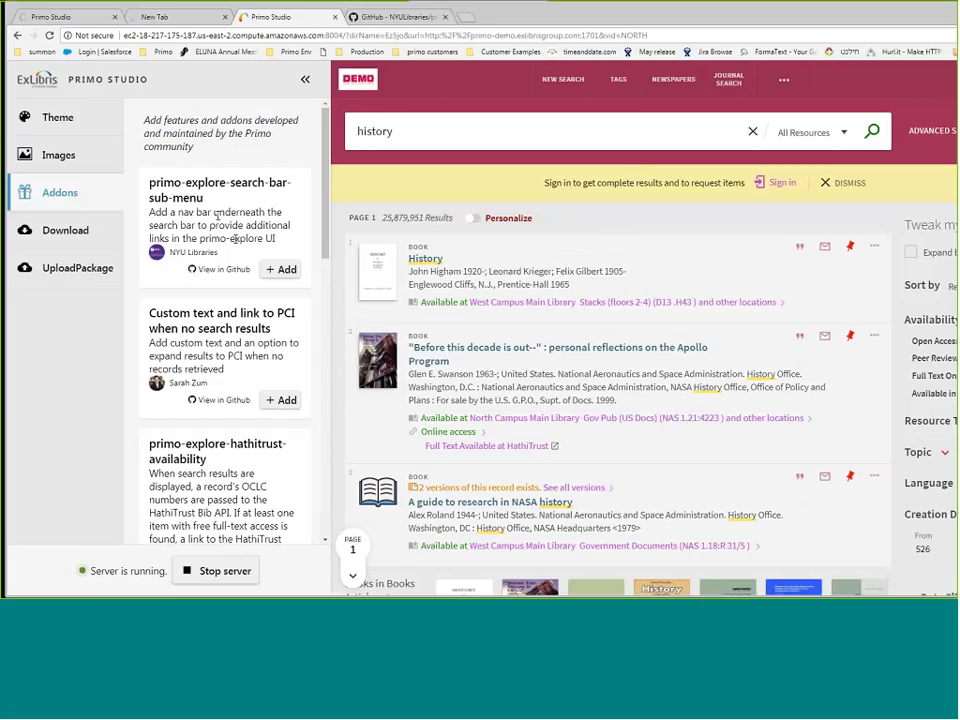
left_click(288, 271)
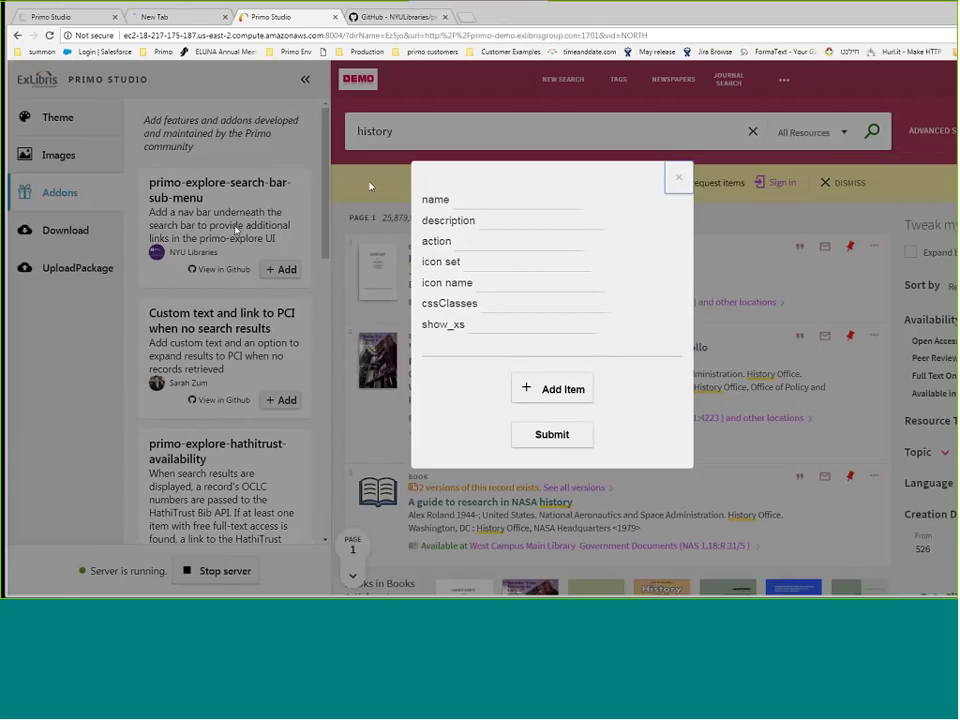
Enter "WORLD CUP RUSSIA 2018" as the sub-menu item's name and "A link to FIFA WORLD CUP RUSSIA 2018" as its description
left_click(461, 201)
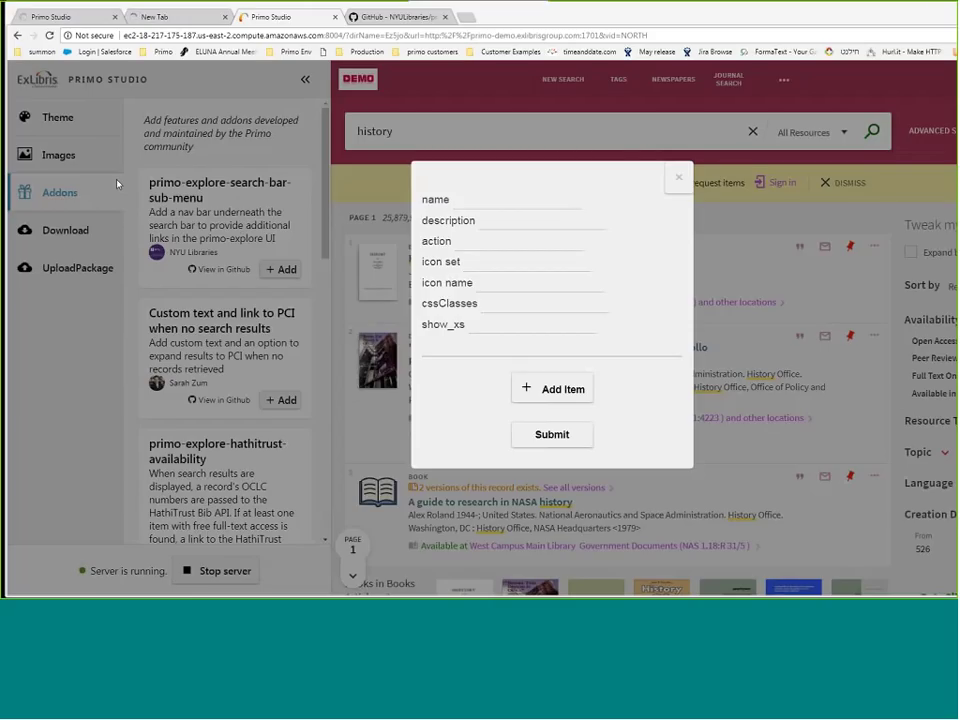
left_click(463, 200)
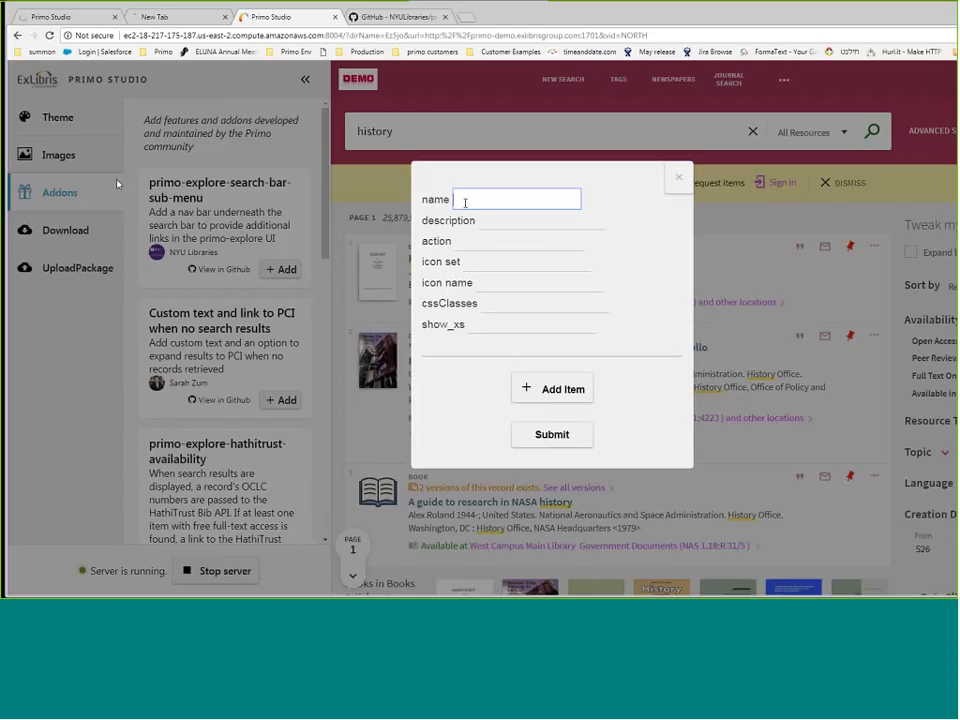
type("WORLD CUP RUSSIA 2018")
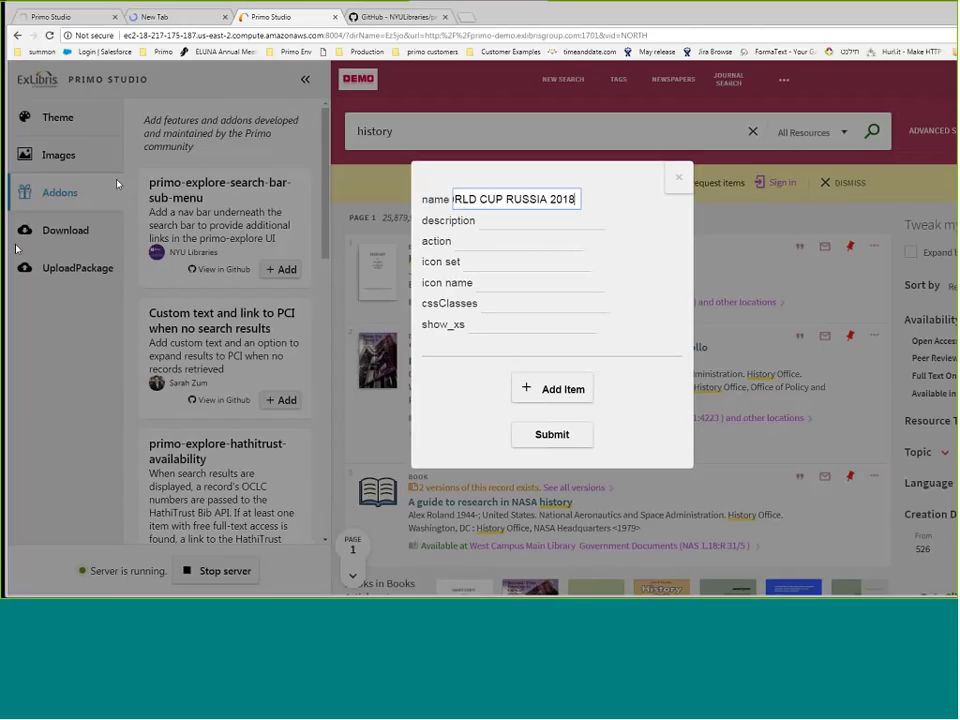
left_click(16, 249)
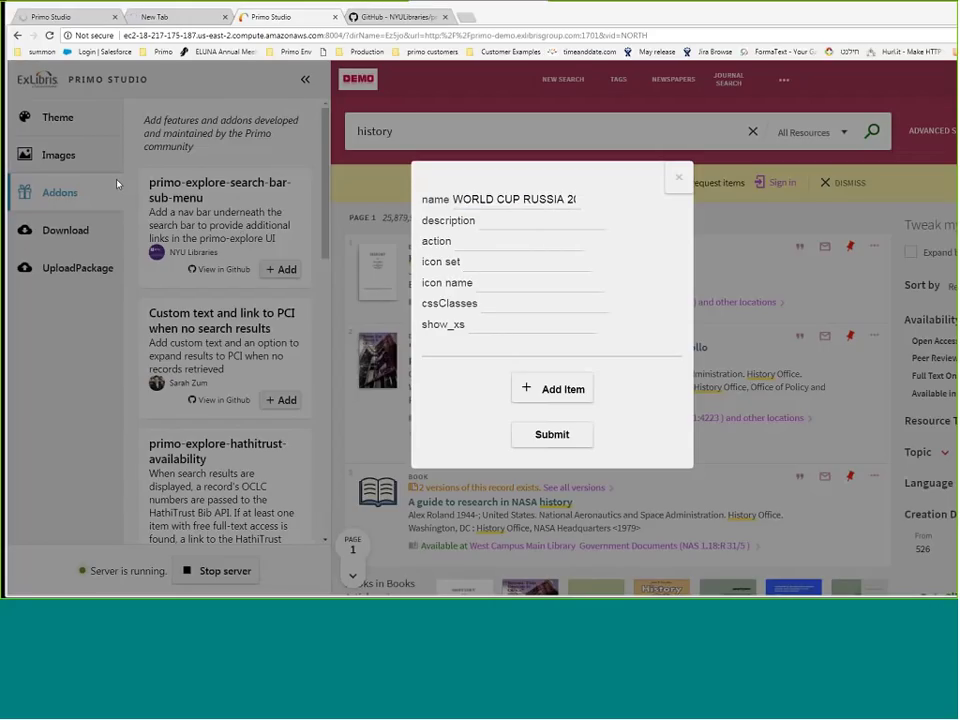
left_click(516, 221)
type("WORLD CUP RUSSIA 2018")
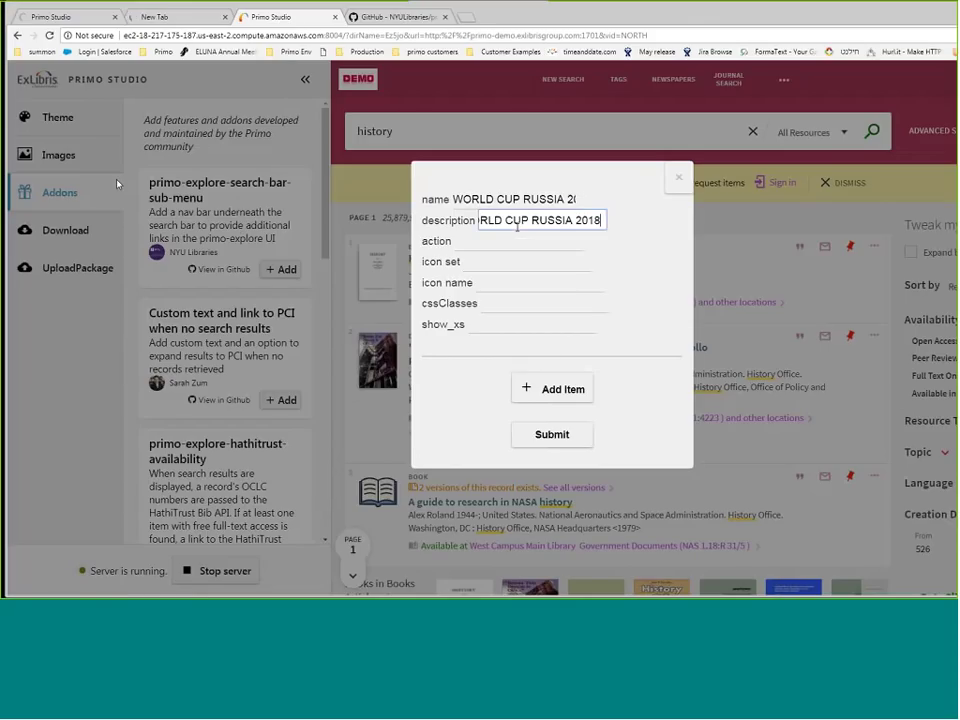
left_click(467, 247)
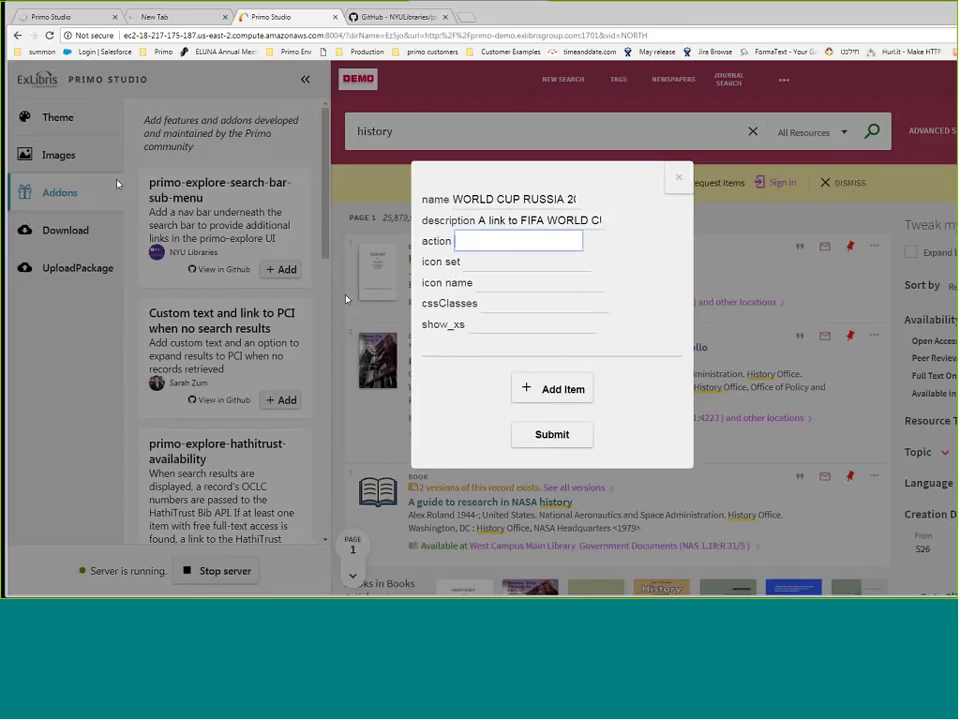
key("alt+Tab")
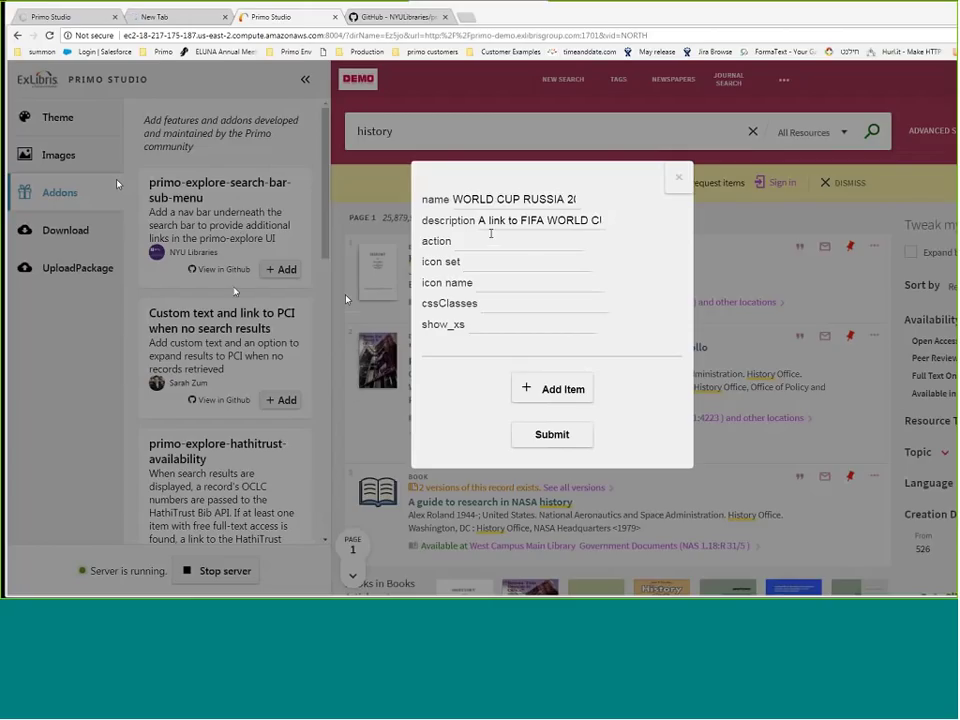
left_click(491, 236)
type("https://www.fifa.com/worldcup/")
Set the sub-menu item's icon set to navigation and its icon name to ic_arrow_back_24px
left_click(500, 268)
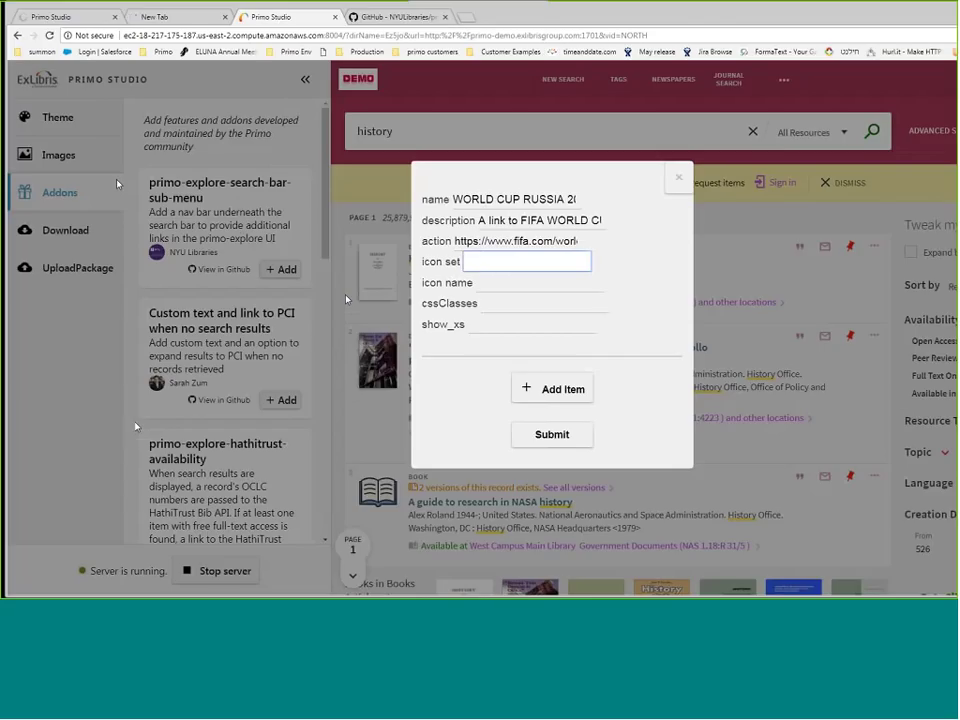
key("alt+Tab")
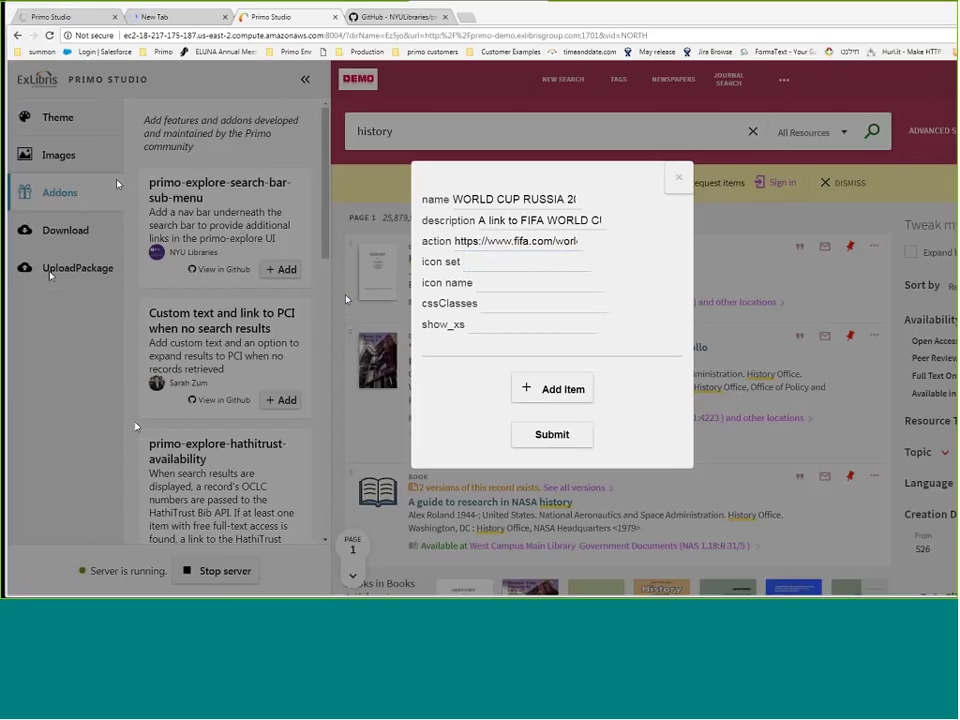
left_click(487, 264)
type("navigation")
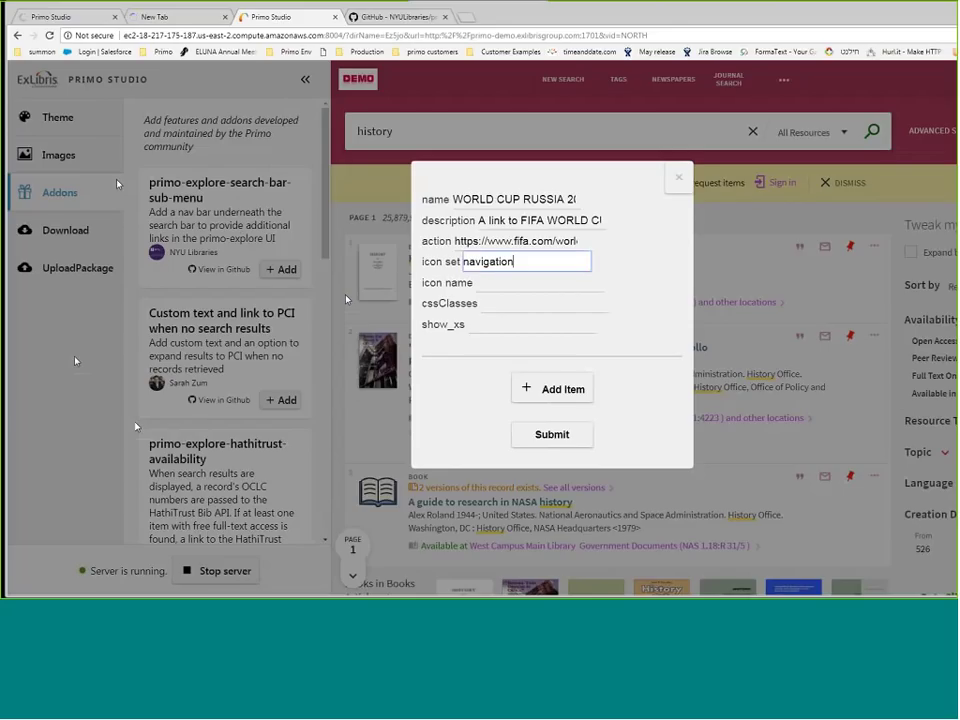
key("alt+Tab")
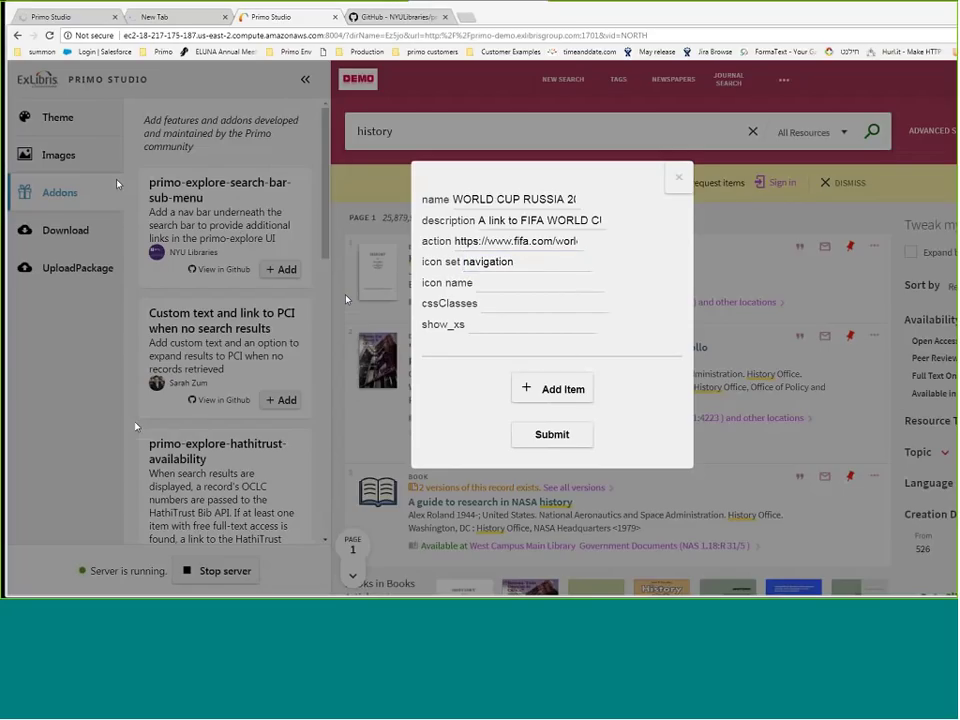
left_click(536, 288)
type("ic_arrow_back_24px")
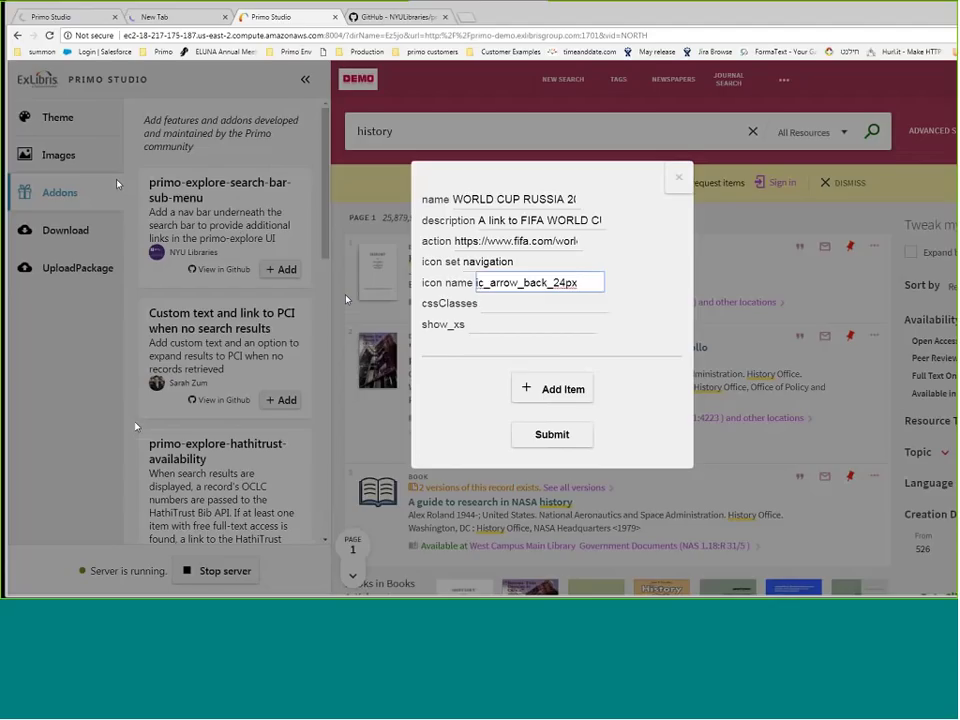
Set the item's cssClasses to button-over-dark and submit the form to add the search bar sub-menu addon
key("alt+Tab")
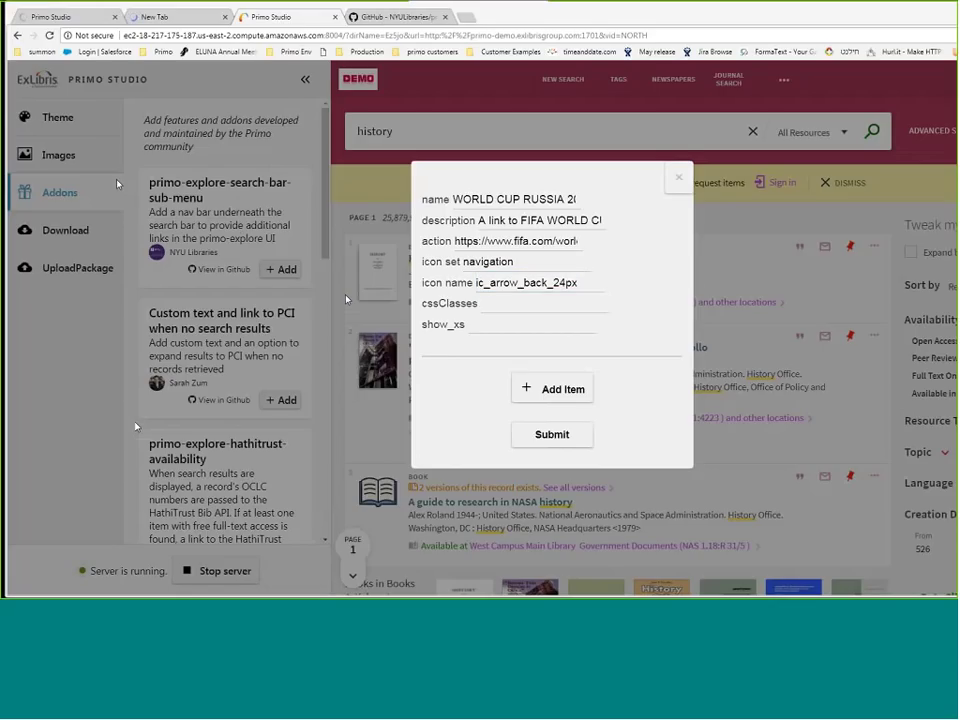
left_click(513, 305)
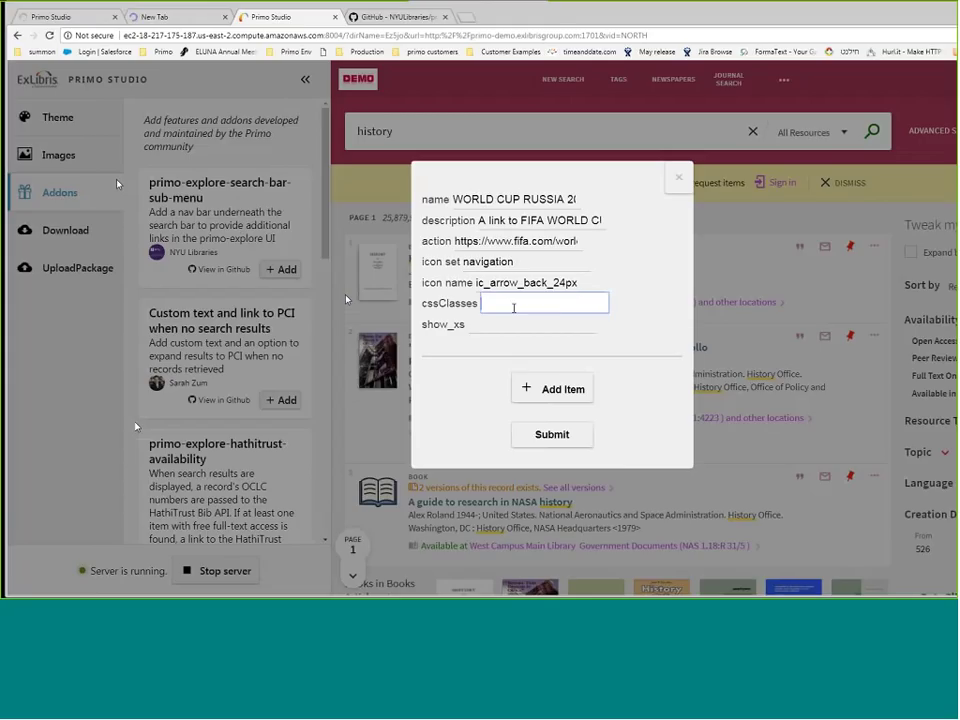
type("button-over-dark")
left_click(548, 447)
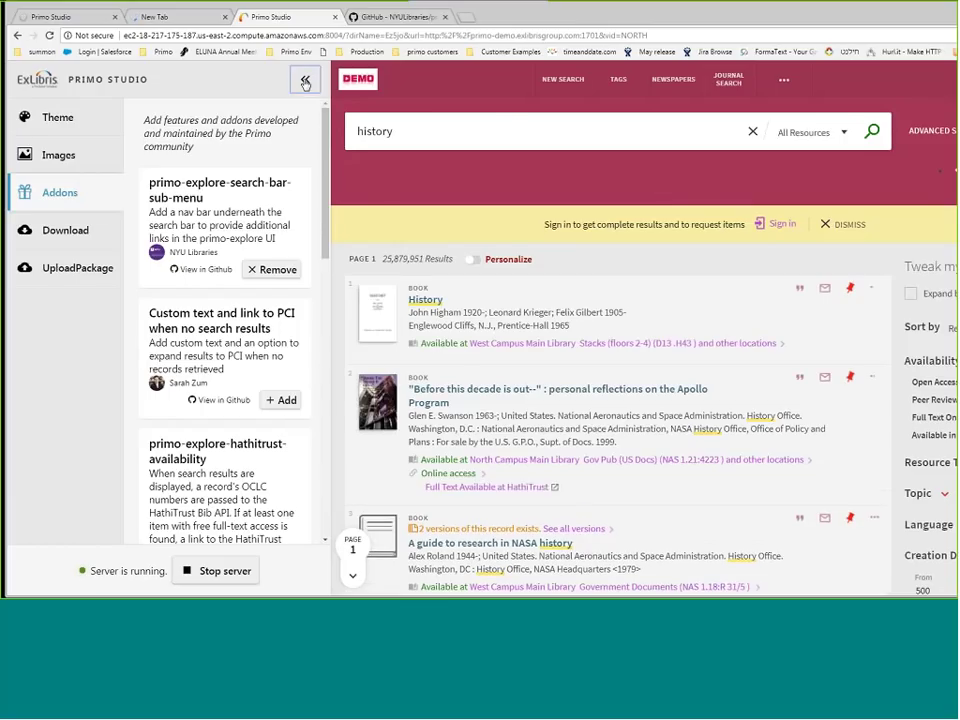
Collapse the studio sidebar, test the new World Cup link below the search bar, and return to the studio
left_click(305, 80)
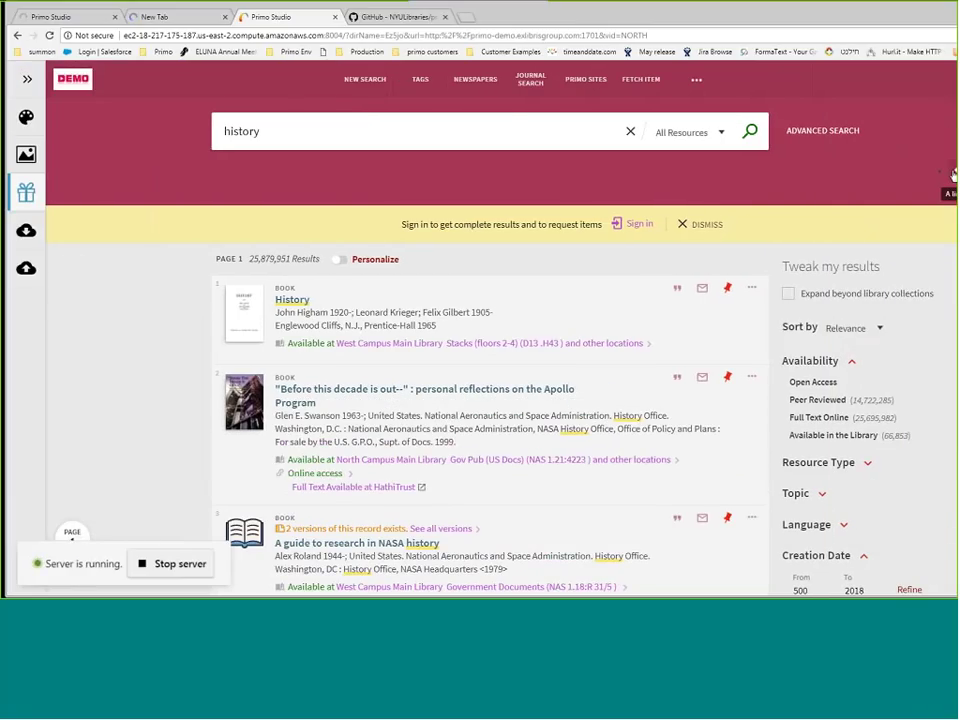
left_click(954, 175)
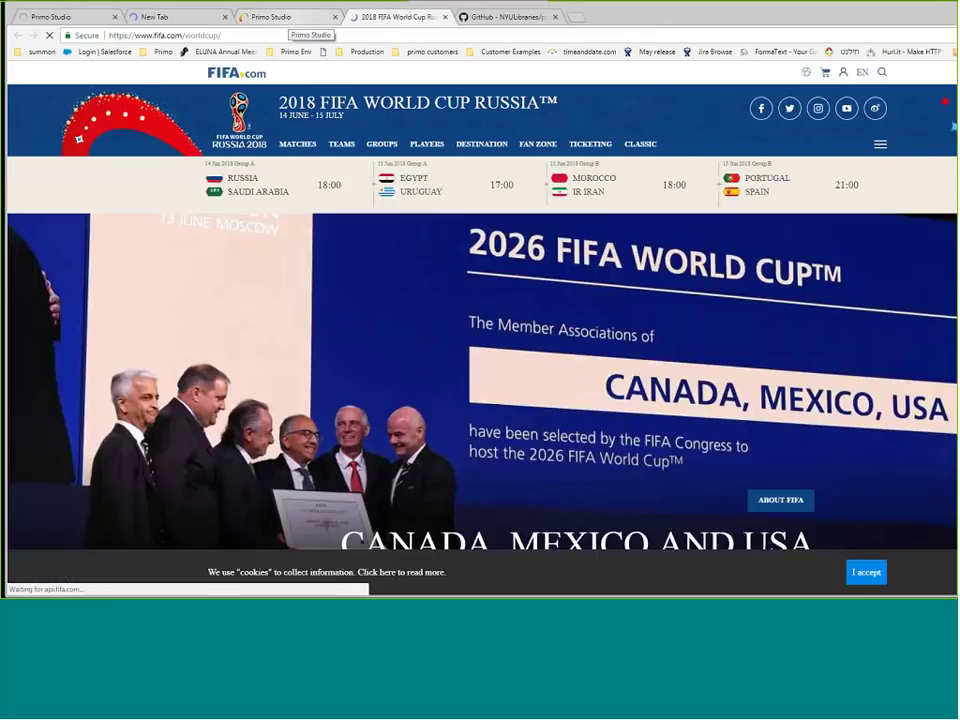
left_click(290, 17)
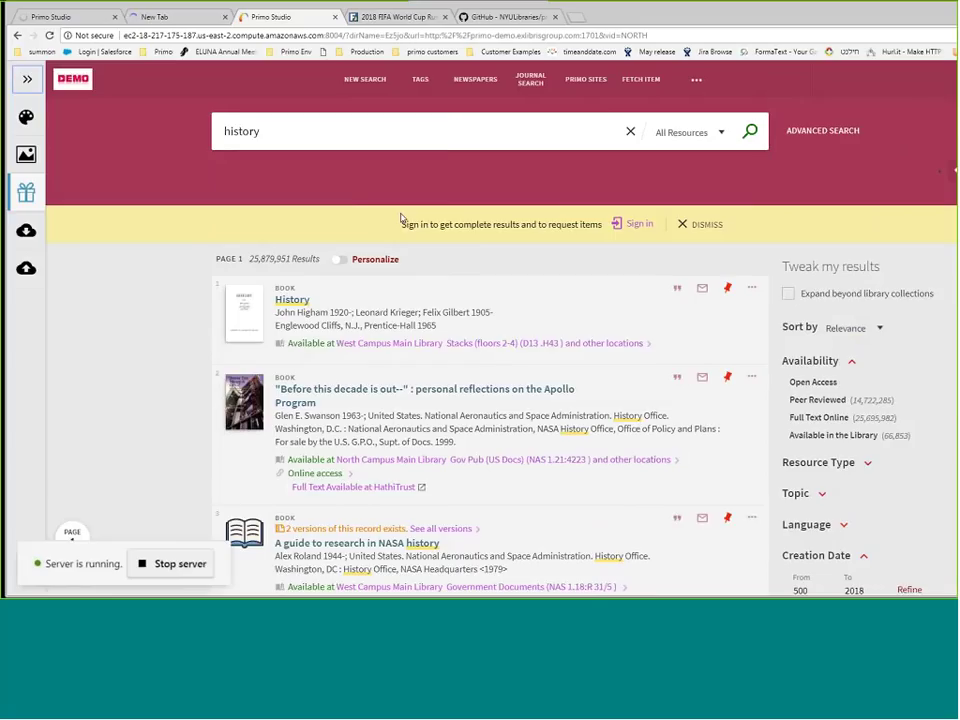
Expand the studio sidebar, download the entire customization package, and show the section for uploading an existing package
left_click(27, 78)
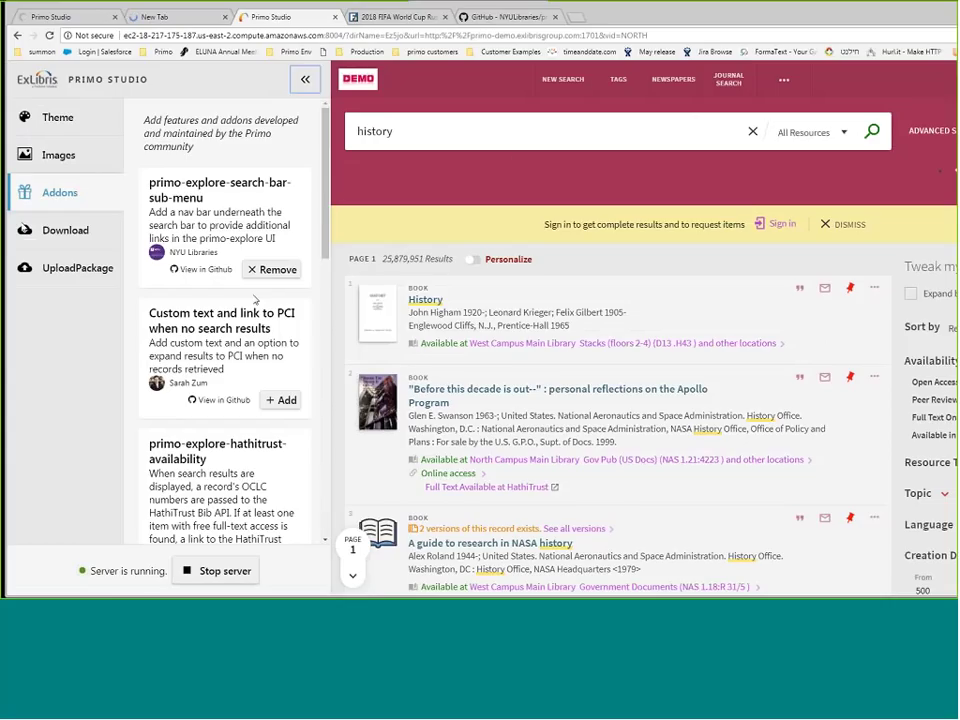
left_click(27, 233)
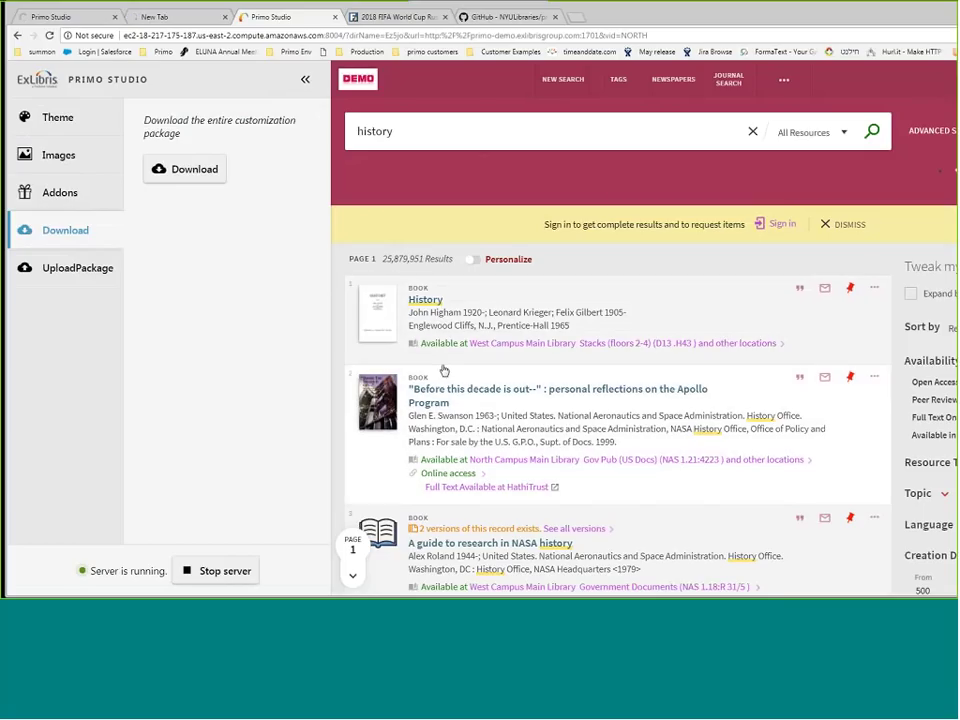
left_click(183, 172)
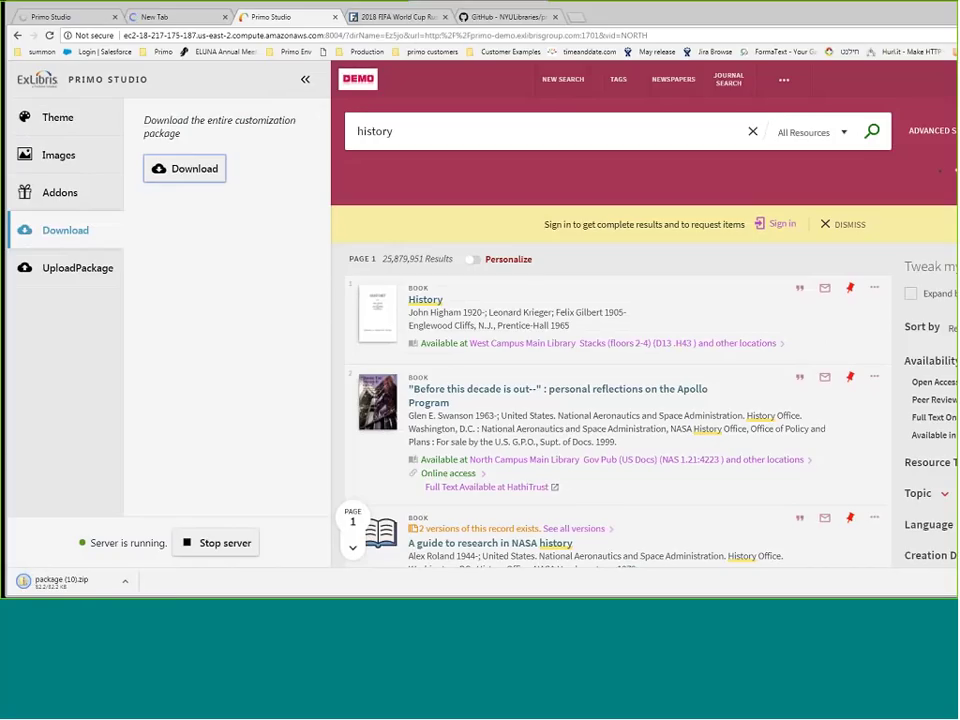
left_click(125, 581)
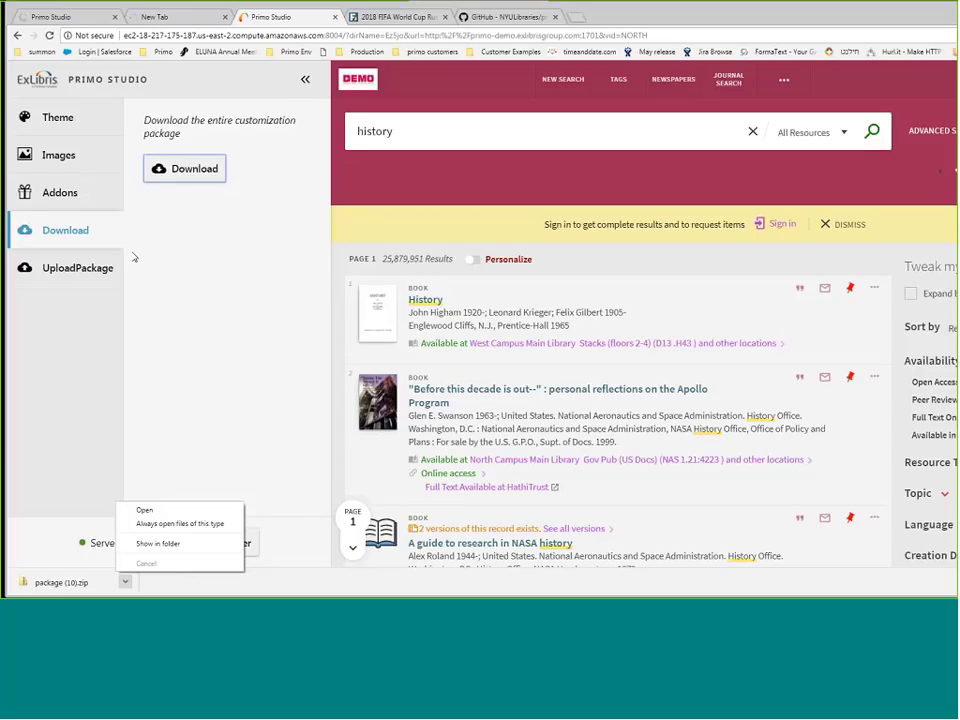
left_click(98, 272)
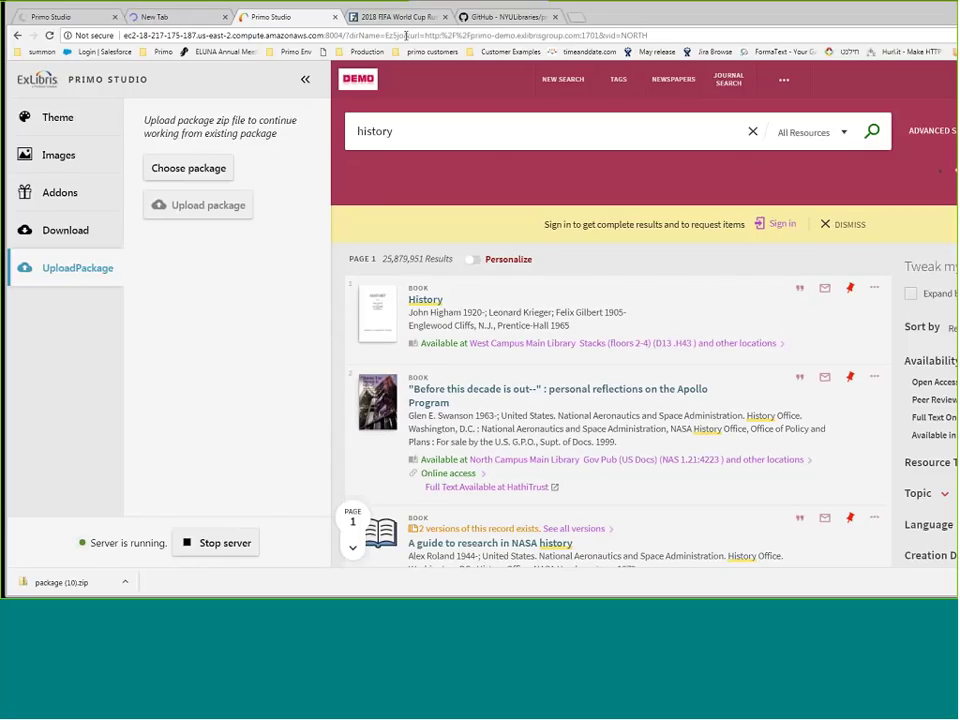
Copy the current studio session's address and load it in a new browser tab
left_click(305, 32)
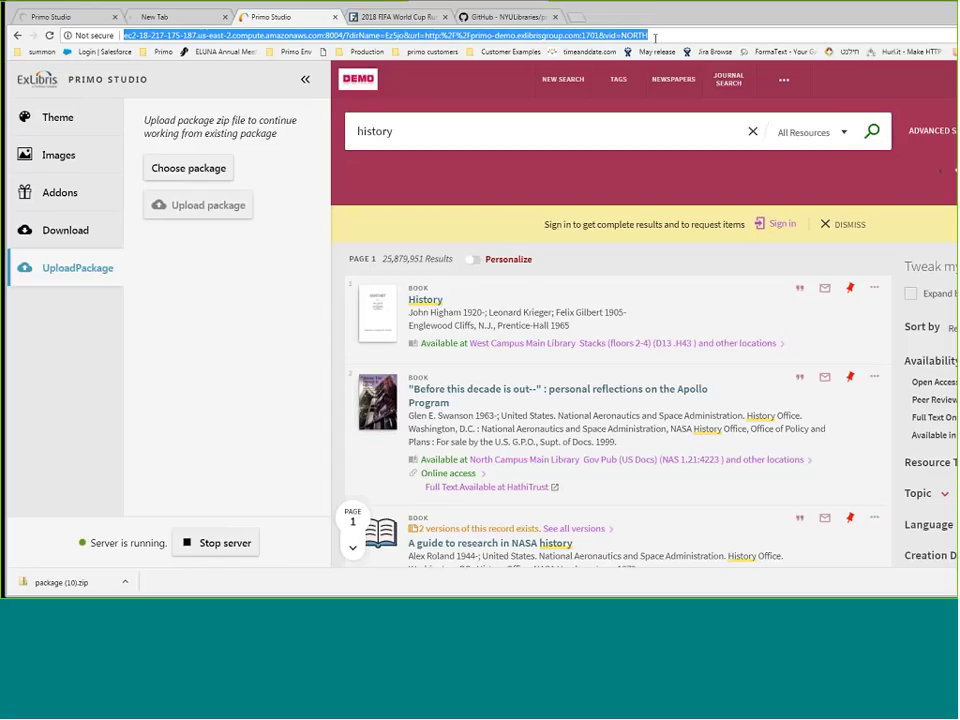
left_click(580, 18)
type("http://ec2-18-217-175-187.us-east-2.compute.amazonaws.com:8004/?dirName=Ez5jo&url=http%2F%2Fprimo-demo.exlibrisgroup.com:1701&vid=NORTH")
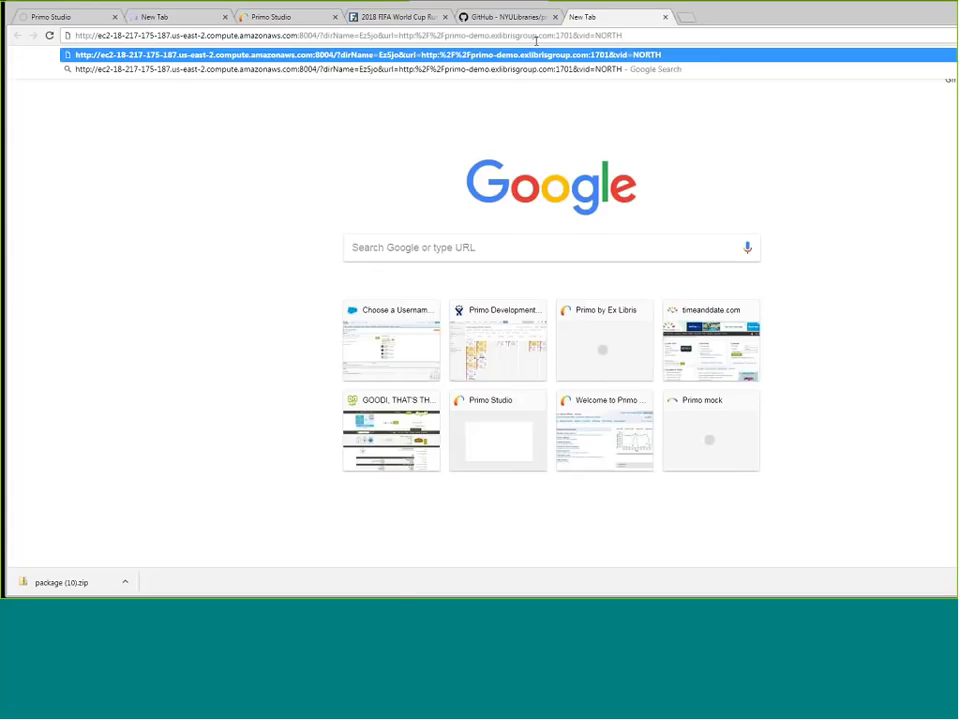
key("Return")
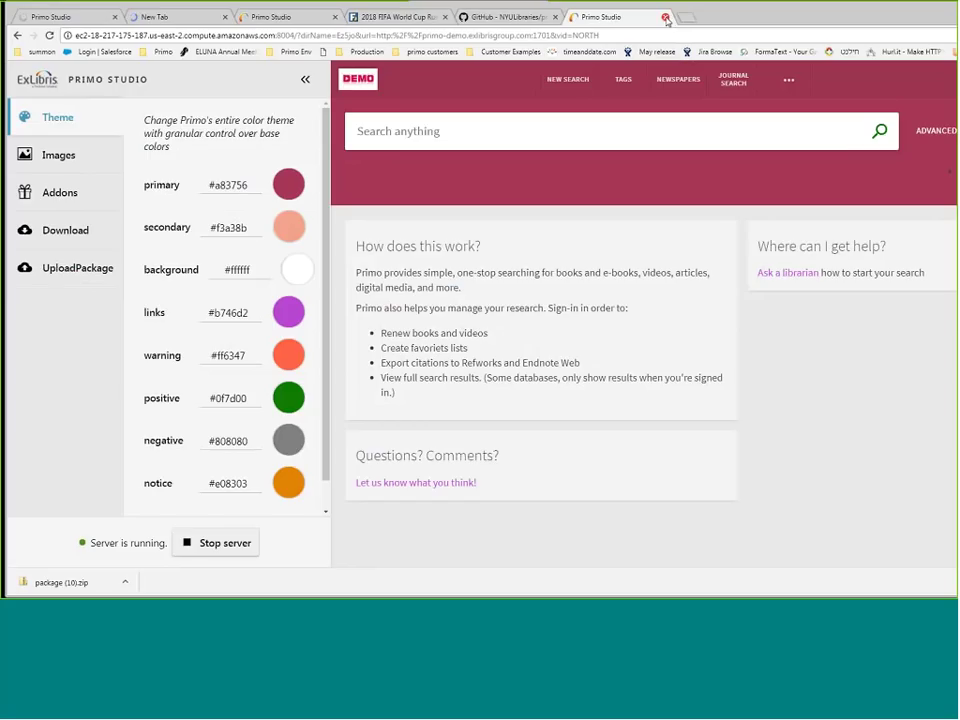
left_click(299, 36)
left_click(299, 36)
left_click_drag(299, 36, 810, 20)
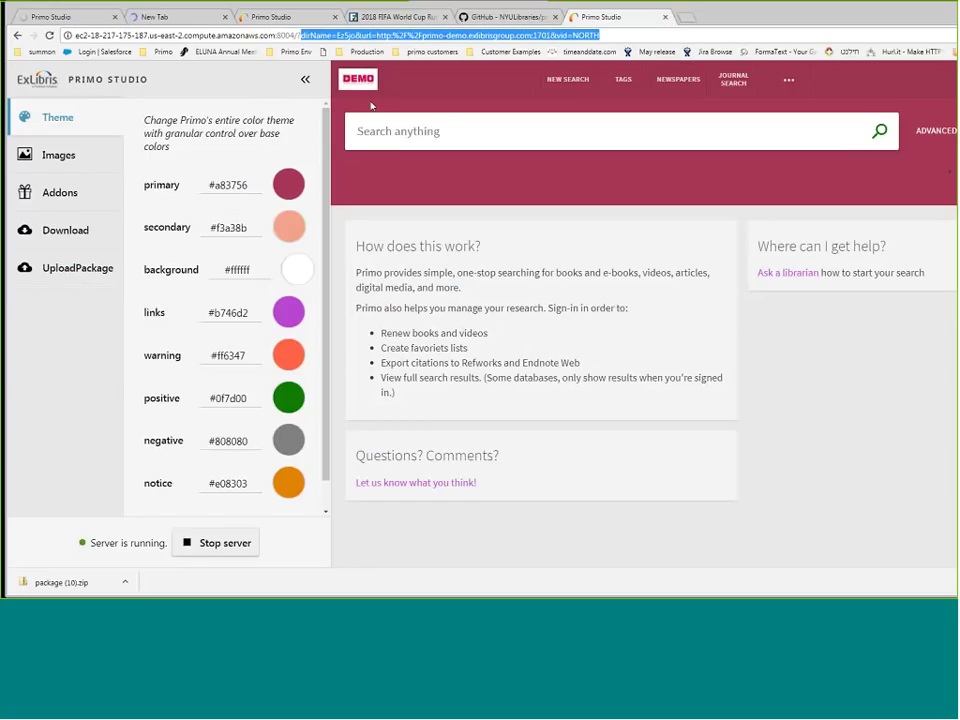
key("BackSpace")
key("Return")
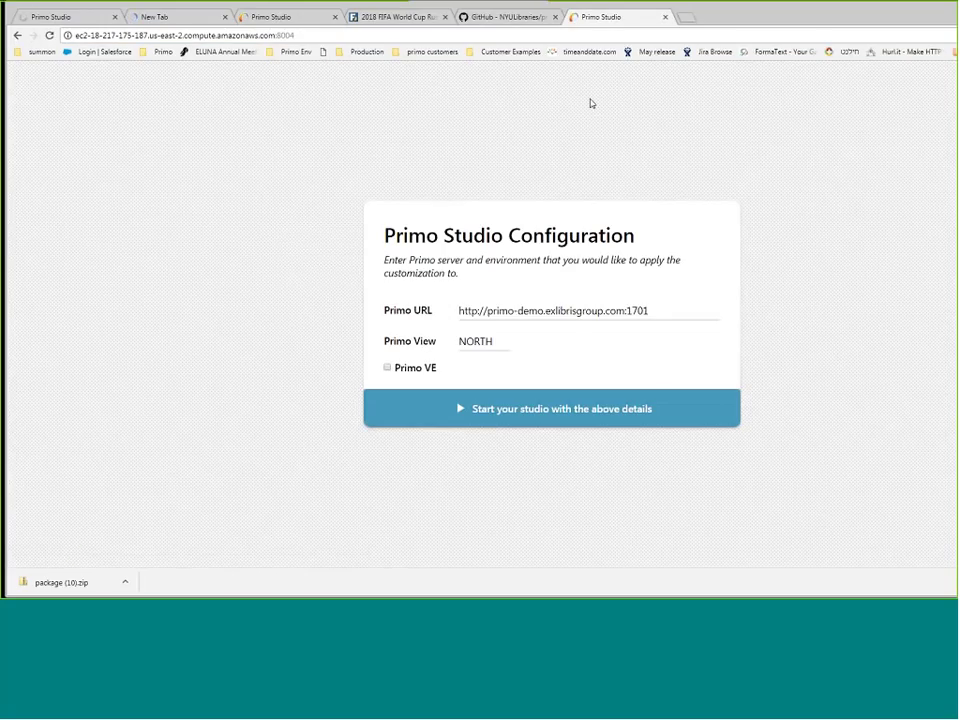
left_click(491, 412)
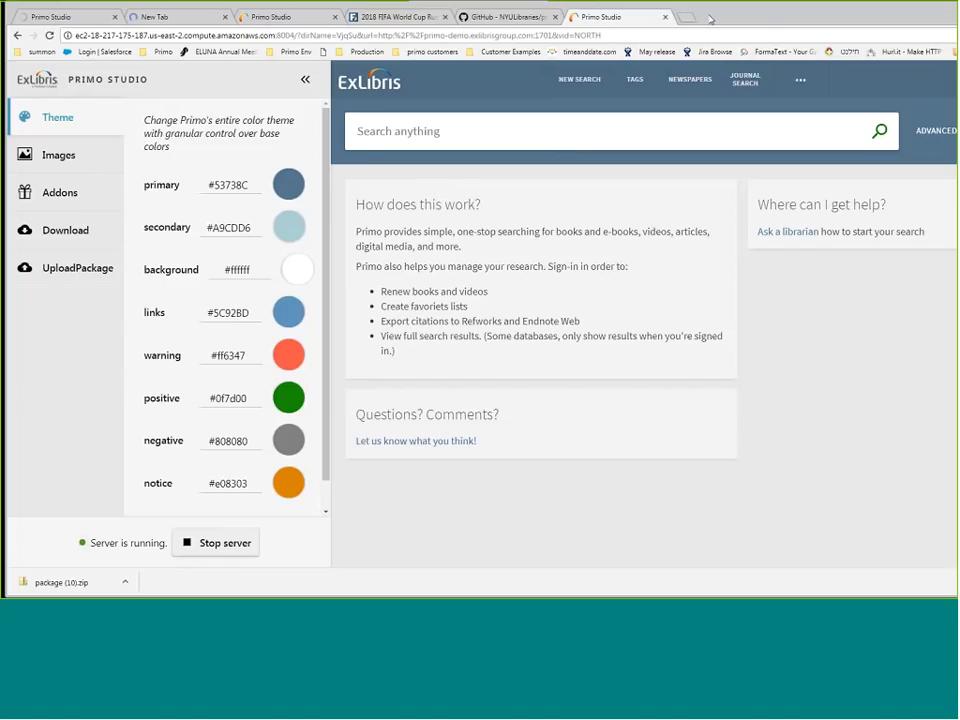
Close the fresh studio, GitHub, FIFA and all remaining browser tabs to end the demo
left_click(667, 20)
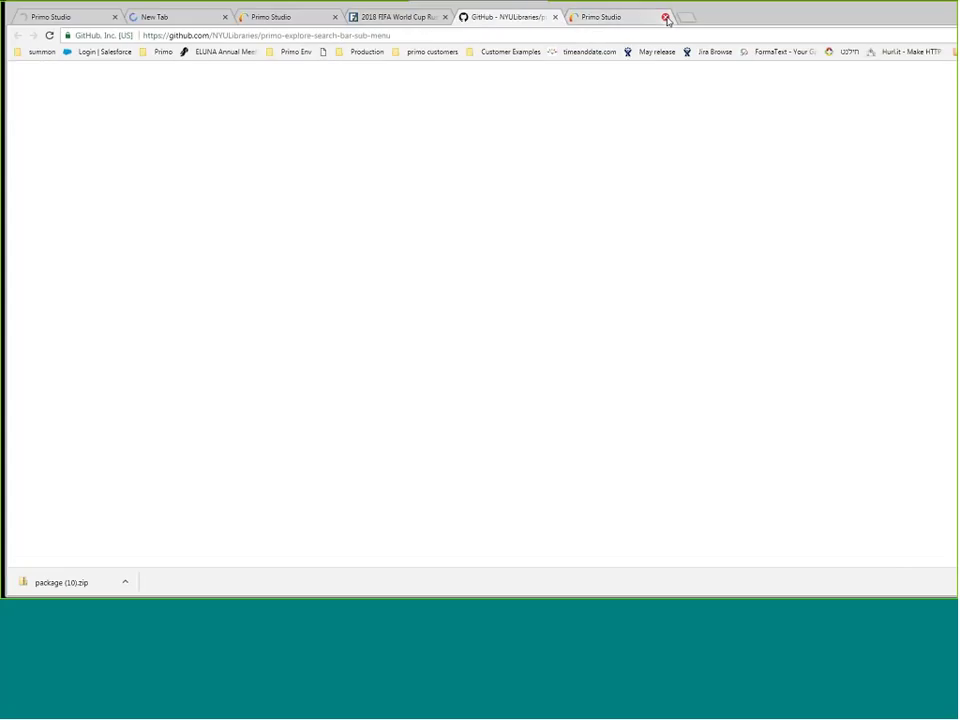
left_click(556, 18)
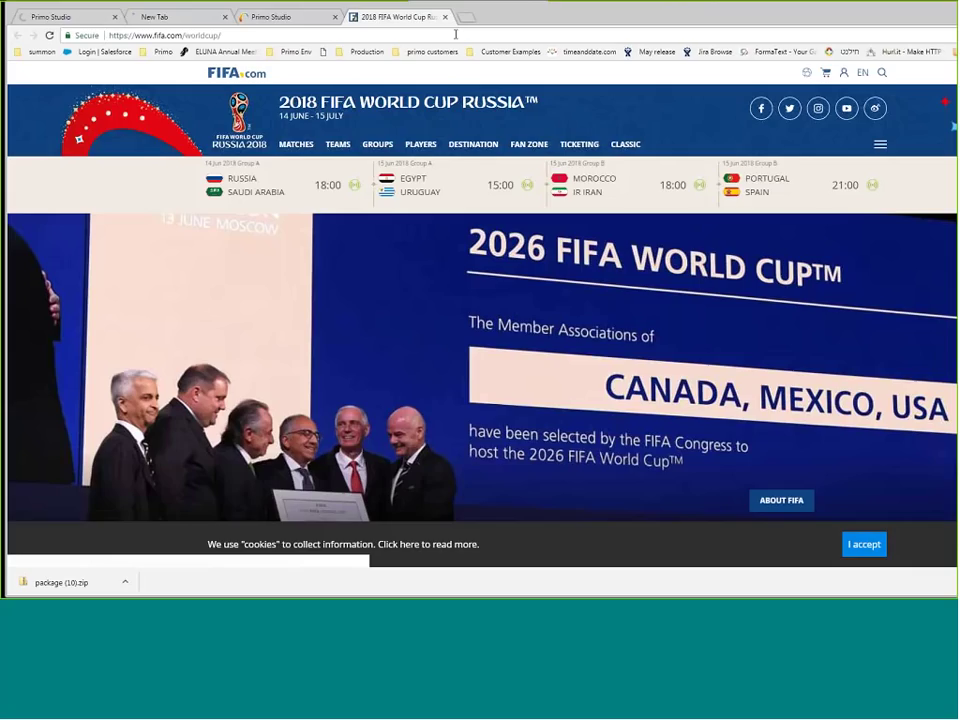
left_click(445, 17)
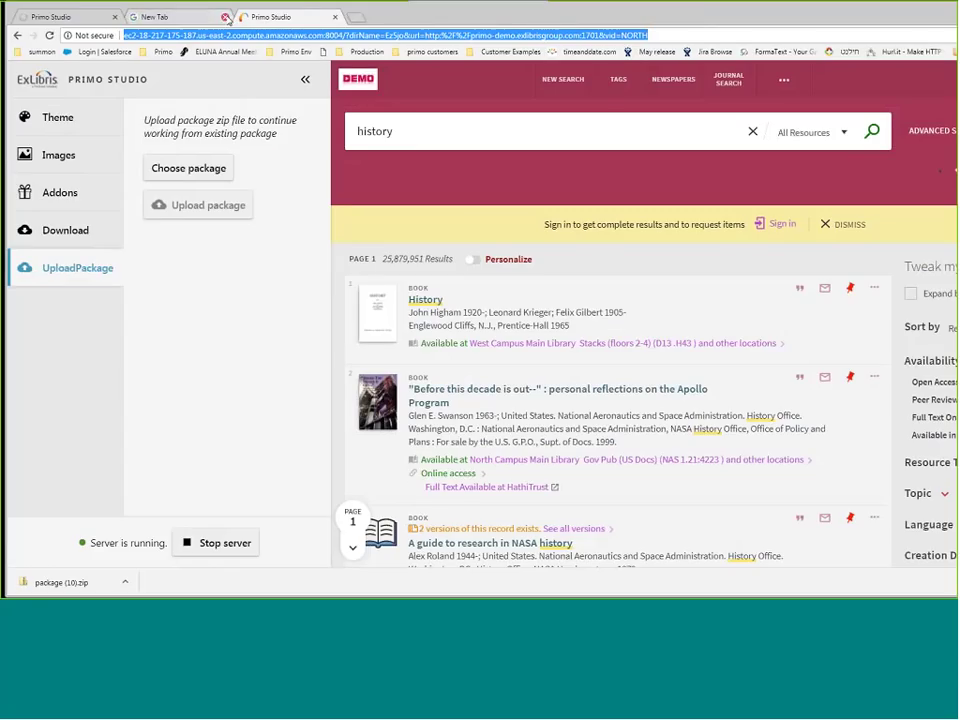
left_click(224, 17)
left_click(114, 17)
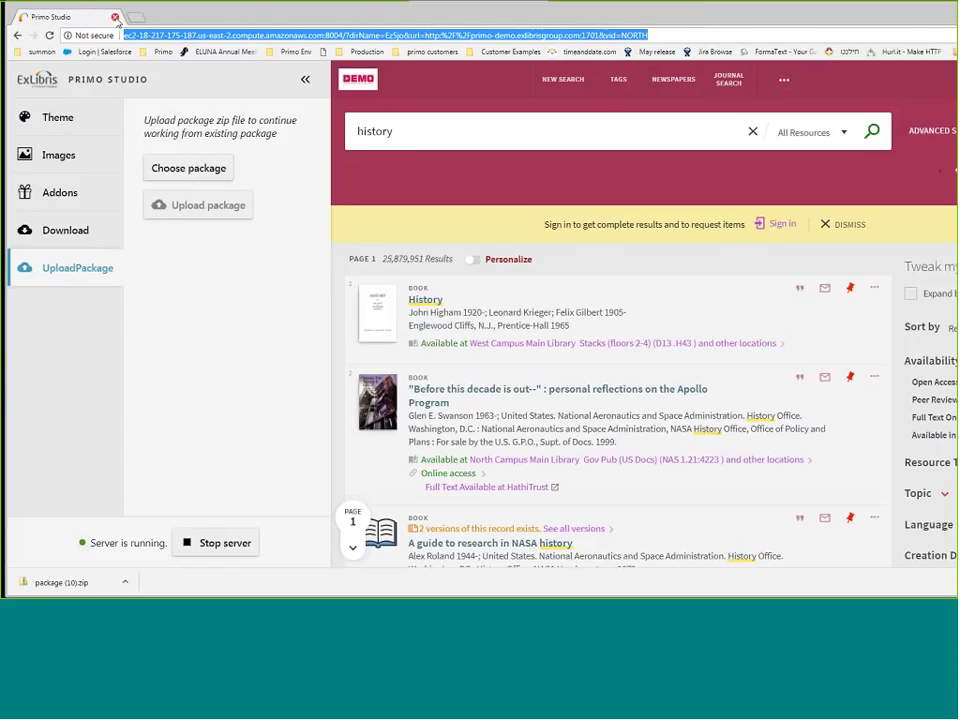
left_click(114, 17)
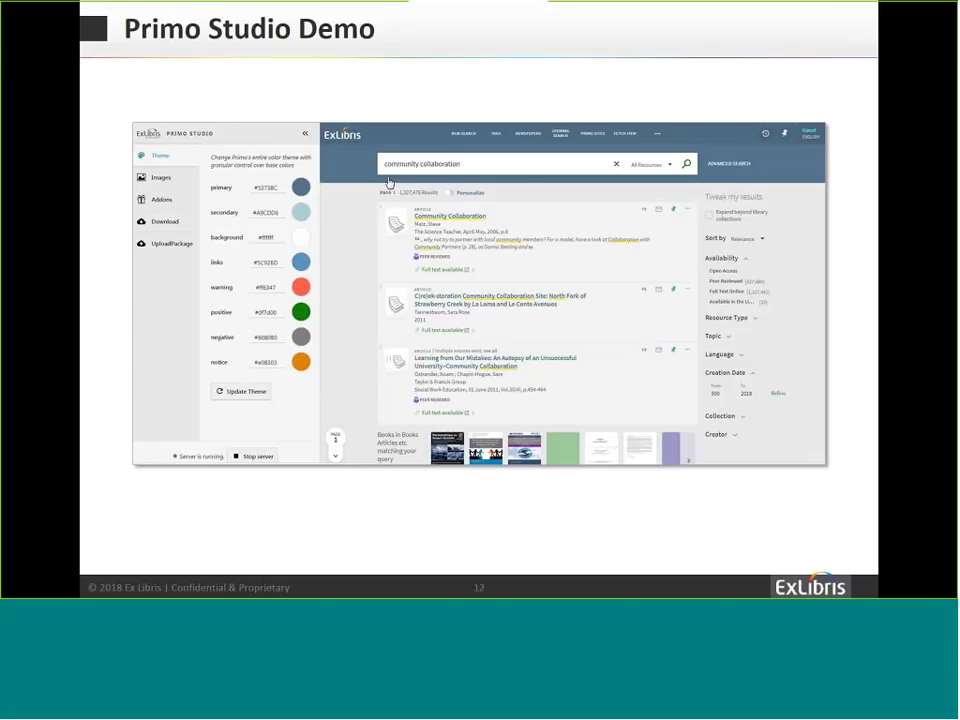
key("Right")
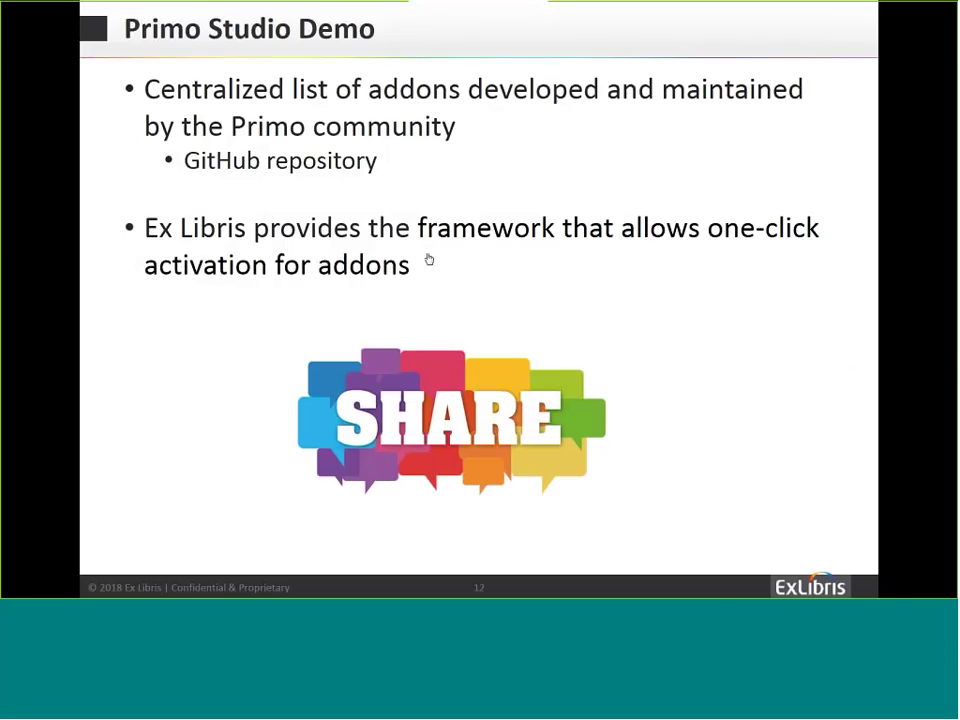